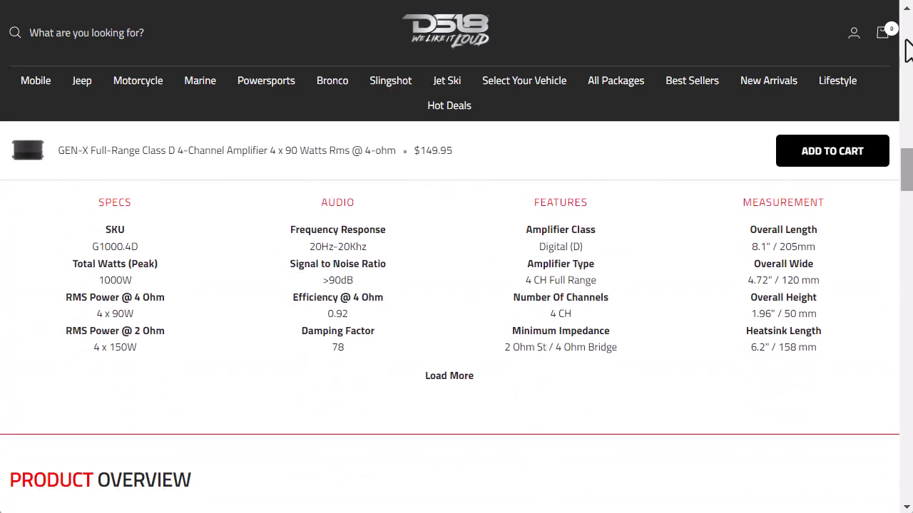
- Examine the reference GEN-X amplifier product page from its specs down to the customer reviews
{"action": "scroll", "coordinate": [908, 50], "scroll_direction": "down", "scroll_amount": 9}
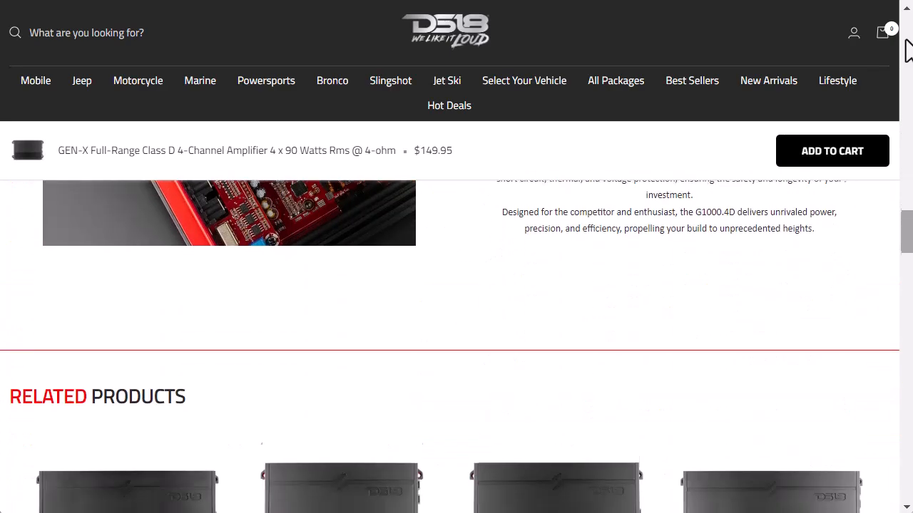
{"action": "scroll", "coordinate": [908, 50], "scroll_direction": "down", "scroll_amount": 10}
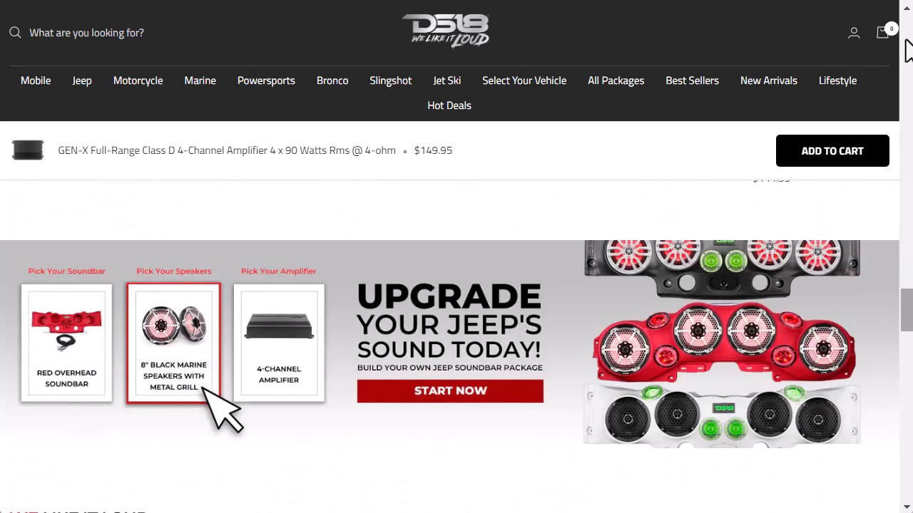
{"action": "scroll", "coordinate": [907, 50], "scroll_direction": "down", "scroll_amount": 5}
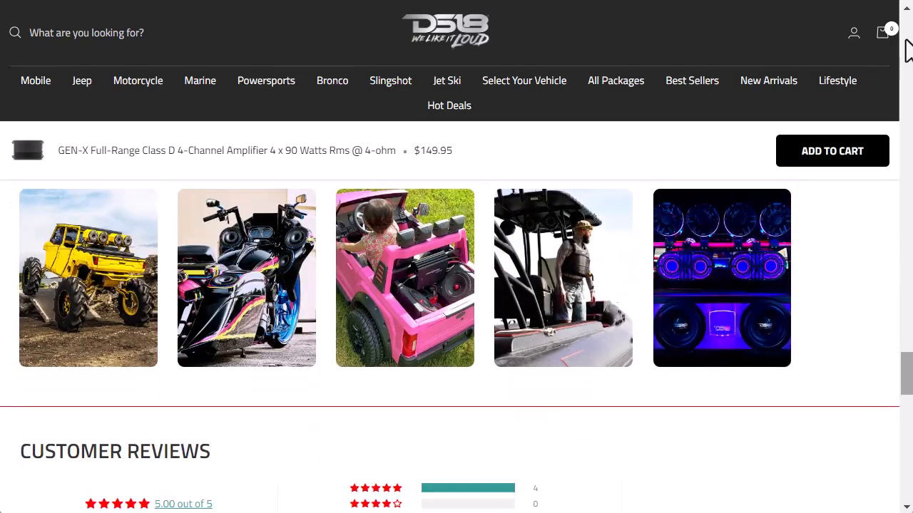
{"action": "scroll", "coordinate": [908, 50], "scroll_direction": "up", "scroll_amount": 12}
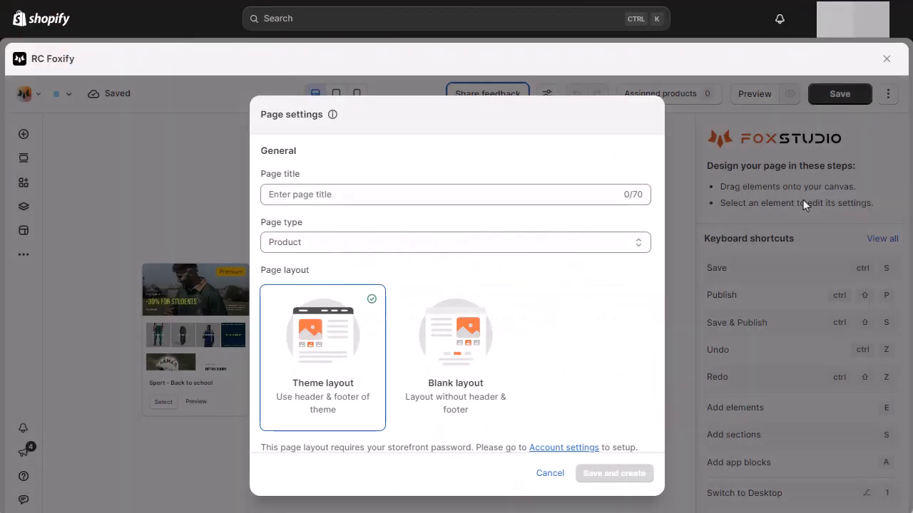
- Create a product page titled "Electronics product page" with the blank layout
{"action": "left_click", "coordinate": [448, 192]}
{"action": "type", "text": "Electronics product page"}
{"action": "left_click", "coordinate": [513, 399]}
{"action": "key", "text": "Return"}
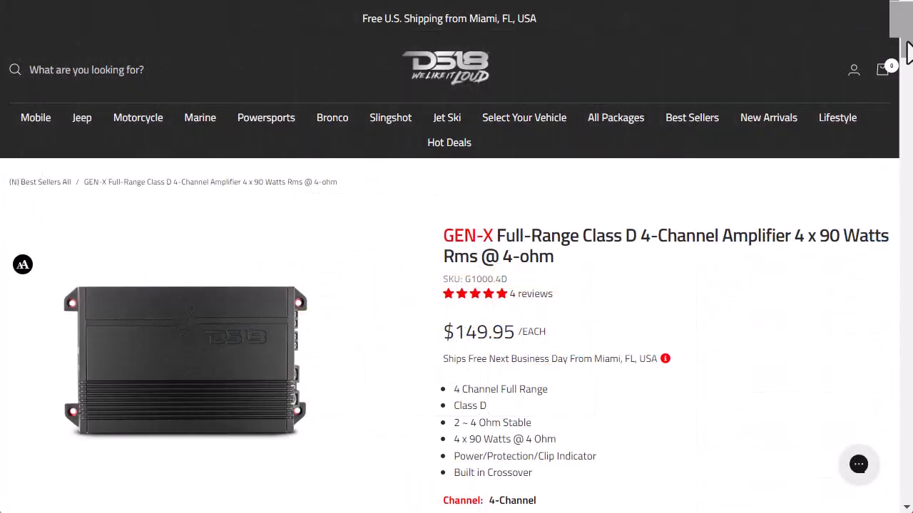
- Review the top of the reference page and add a Product details element to the empty page
{"action": "scroll", "coordinate": [907, 52], "scroll_direction": "down", "scroll_amount": 9}
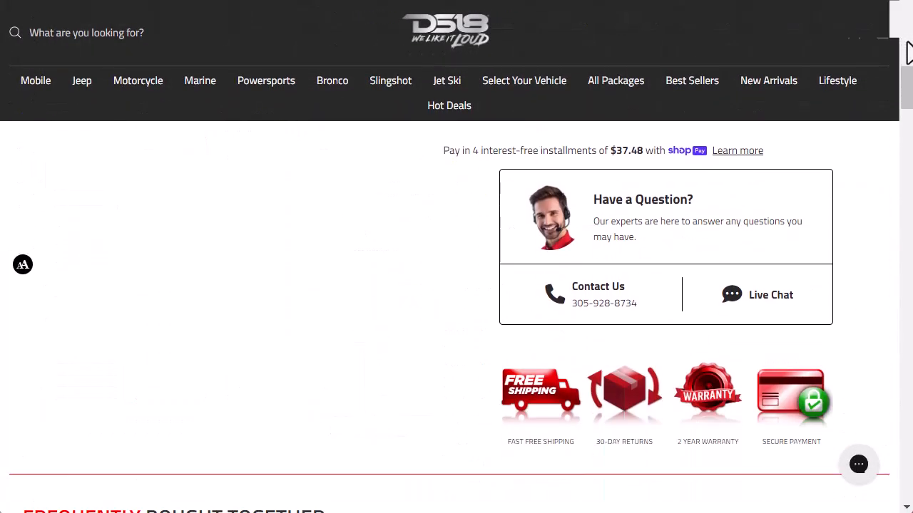
{"action": "scroll", "coordinate": [908, 47], "scroll_direction": "up", "scroll_amount": 6}
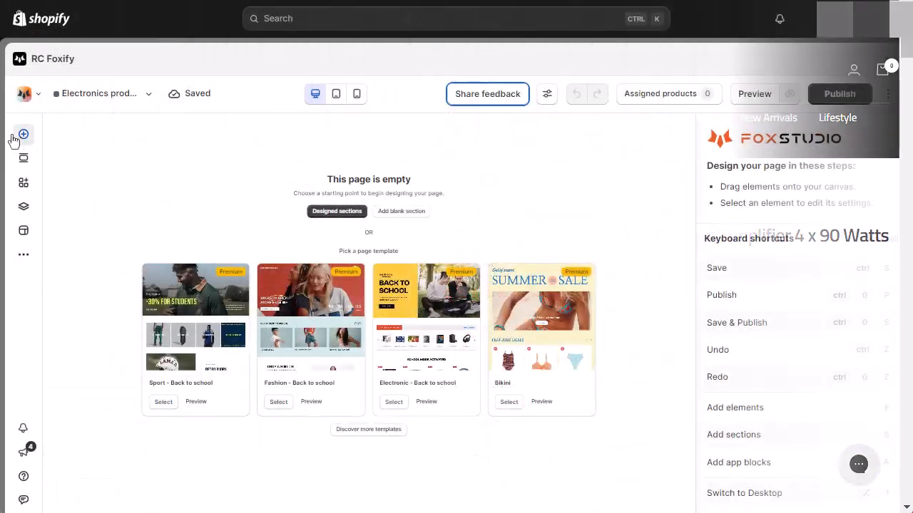
{"action": "left_click", "coordinate": [24, 134]}
{"action": "scroll", "coordinate": [116, 292], "scroll_direction": "down", "scroll_amount": 5}
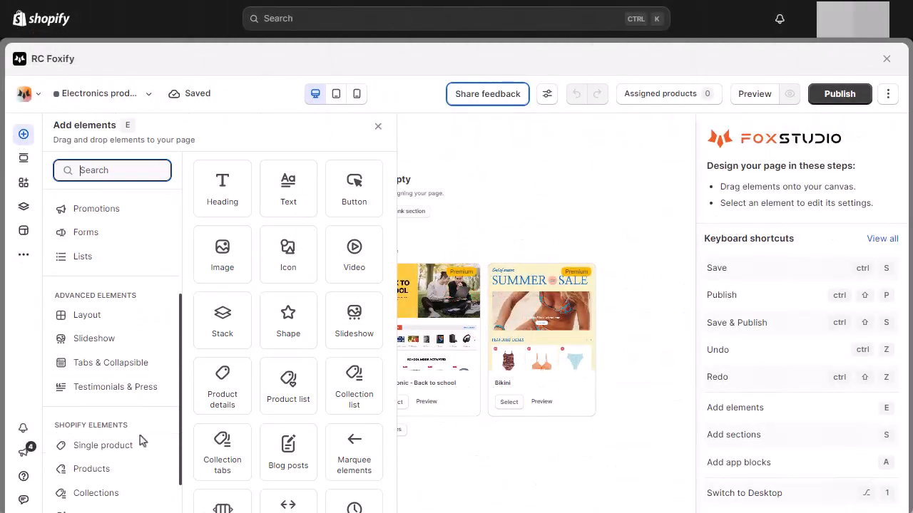
{"action": "left_click", "coordinate": [135, 445]}
{"action": "left_click_drag", "start_coordinate": [204, 202], "coordinate": [460, 249]}
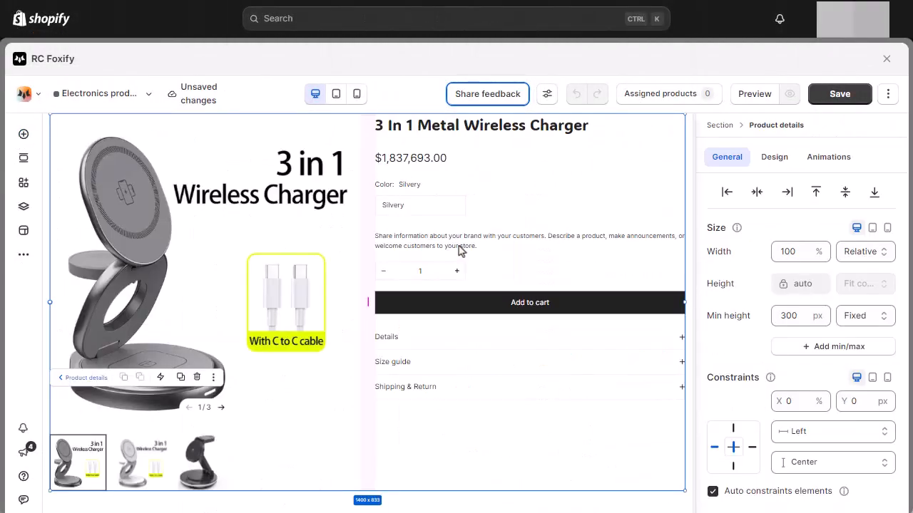
- Assign the GEN-X Full-Range Class D amplifier as the product shown by the Product details element
{"action": "scroll", "coordinate": [749, 238], "scroll_direction": "down", "scroll_amount": 3}
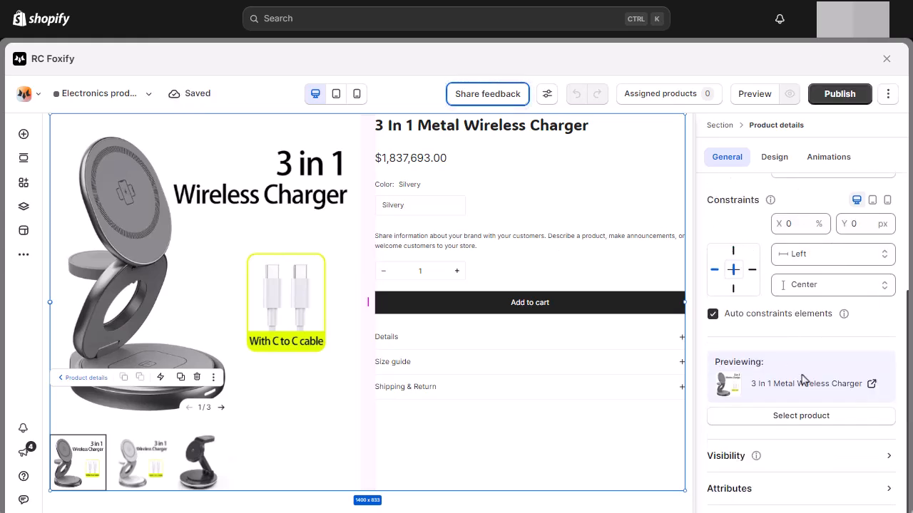
{"action": "left_click", "coordinate": [806, 416]}
{"action": "type", "text": "gen"}
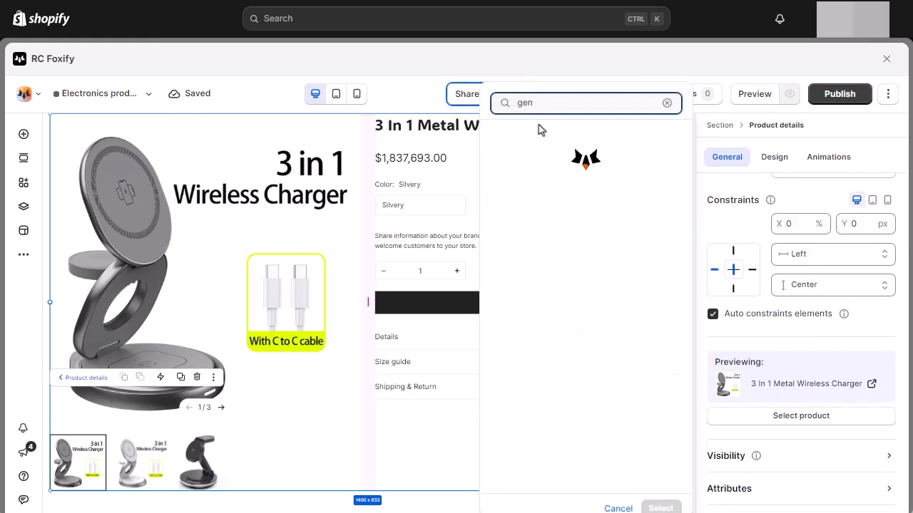
{"action": "left_click", "coordinate": [562, 140]}
{"action": "left_click", "coordinate": [660, 508]}
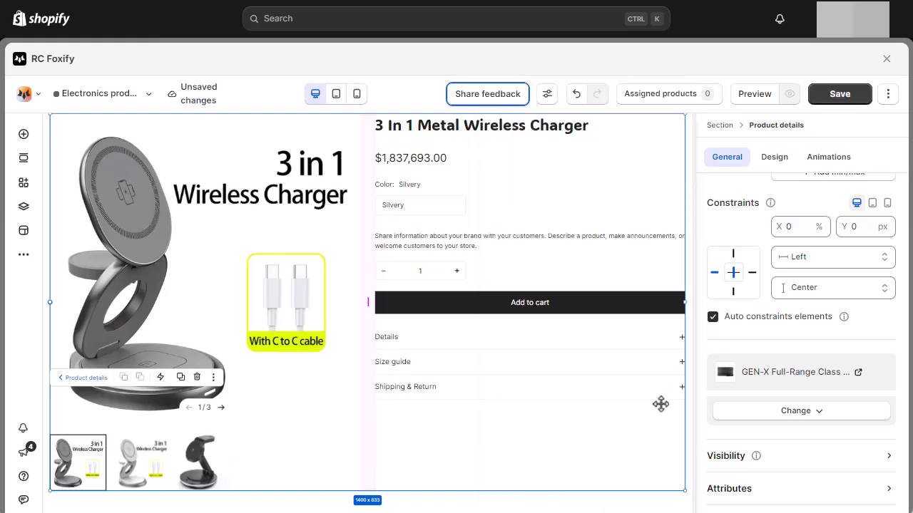
- Set the left and right padding of the Product details element to 15 px each
{"action": "key", "text": "l"}
{"action": "left_click", "coordinate": [775, 156]}
{"action": "scroll", "coordinate": [827, 314], "scroll_direction": "down", "scroll_amount": 4}
{"action": "left_click", "coordinate": [888, 392]}
{"action": "left_click", "coordinate": [850, 378]}
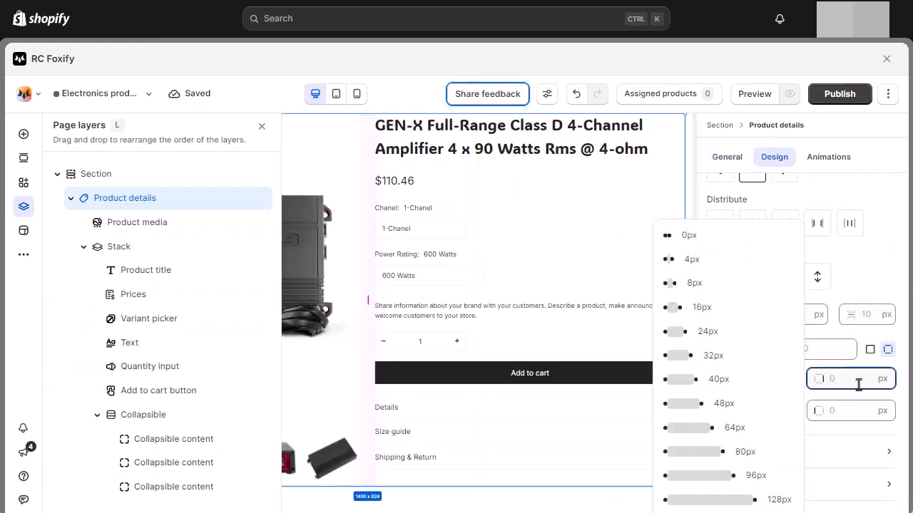
{"action": "type", "text": "15"}
{"action": "left_click", "coordinate": [848, 410]}
{"action": "type", "text": "15"}
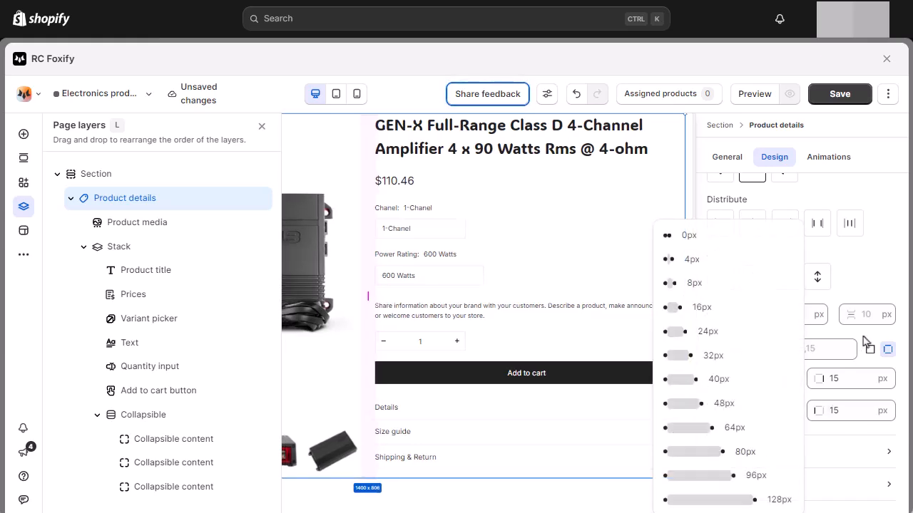
- Set the left padding of the Product media element to 36 px
{"action": "left_click", "coordinate": [171, 222]}
{"action": "left_click", "coordinate": [774, 157]}
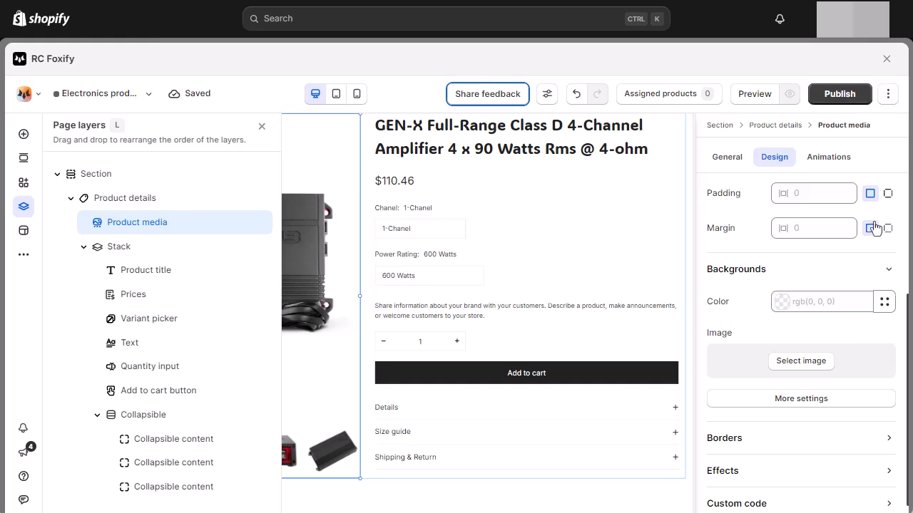
{"action": "left_click", "coordinate": [885, 227]}
{"action": "left_click", "coordinate": [888, 193]}
{"action": "left_click", "coordinate": [833, 256]}
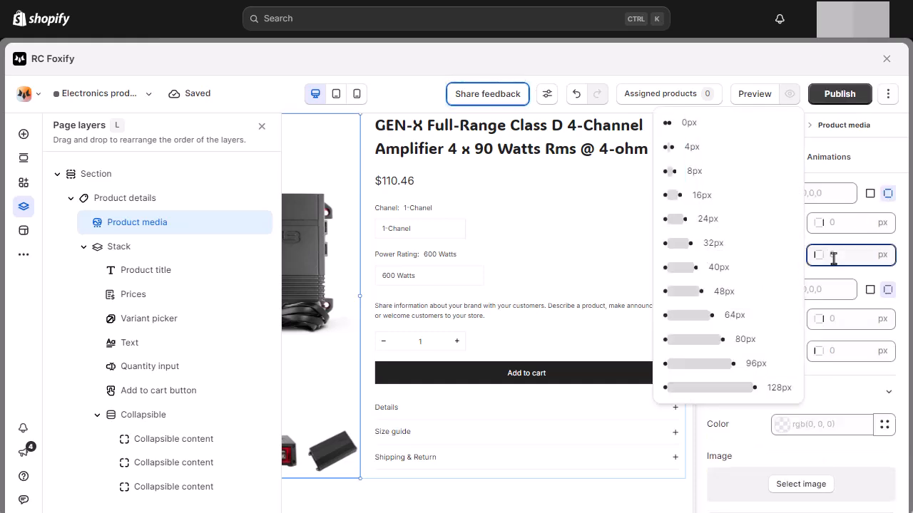
{"action": "type", "text": "20"}
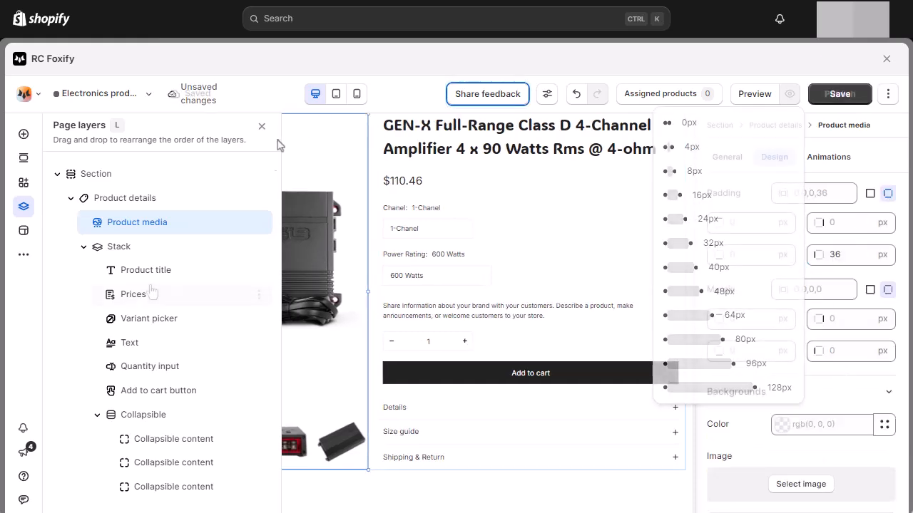
- Set the vertical and horizontal gaps of the stack holding the product information to 16 px and save
{"action": "left_click", "coordinate": [163, 246]}
{"action": "left_click", "coordinate": [867, 357]}
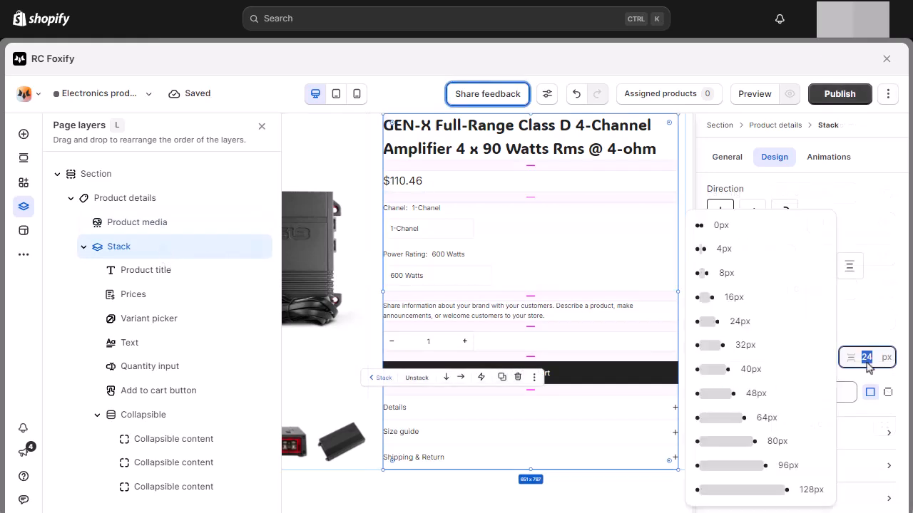
{"action": "type", "text": "16"}
{"action": "key", "text": "ctrl+s"}
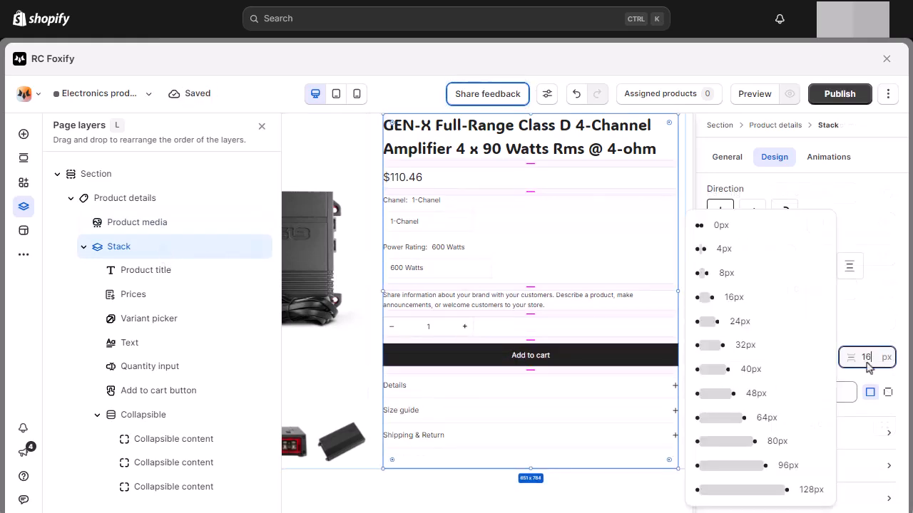
{"action": "left_click", "coordinate": [813, 357]}
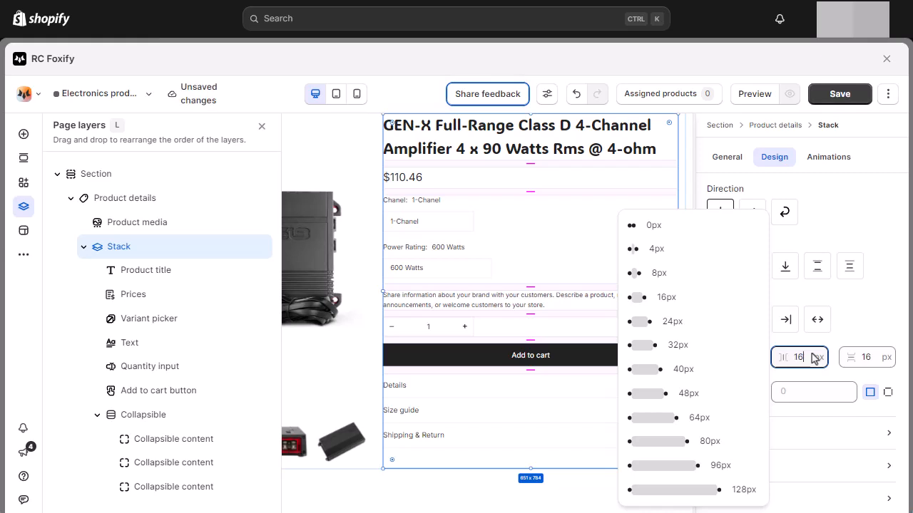
{"action": "key", "text": "ctrl+s"}
- Set the product title's text color to solid black, rgb(0, 0, 0)
{"action": "left_click", "coordinate": [560, 140]}
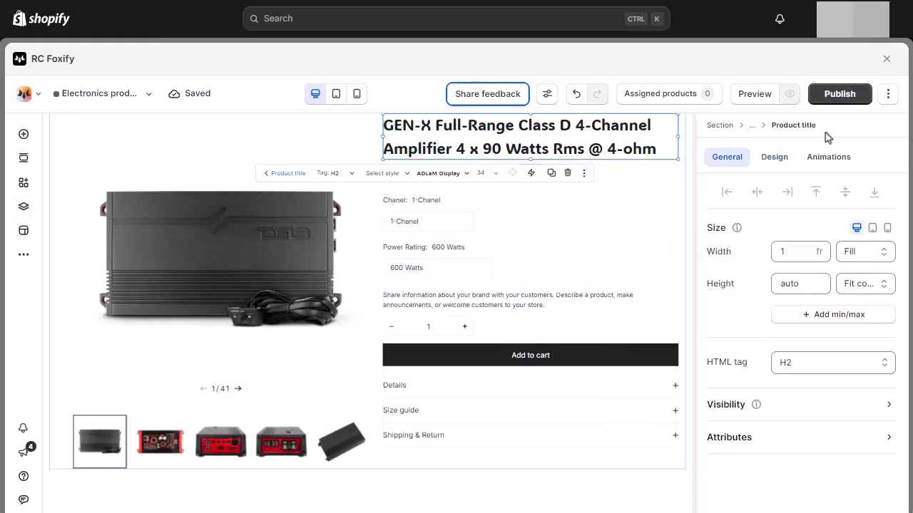
{"action": "left_click", "coordinate": [774, 157]}
{"action": "left_click", "coordinate": [825, 288]}
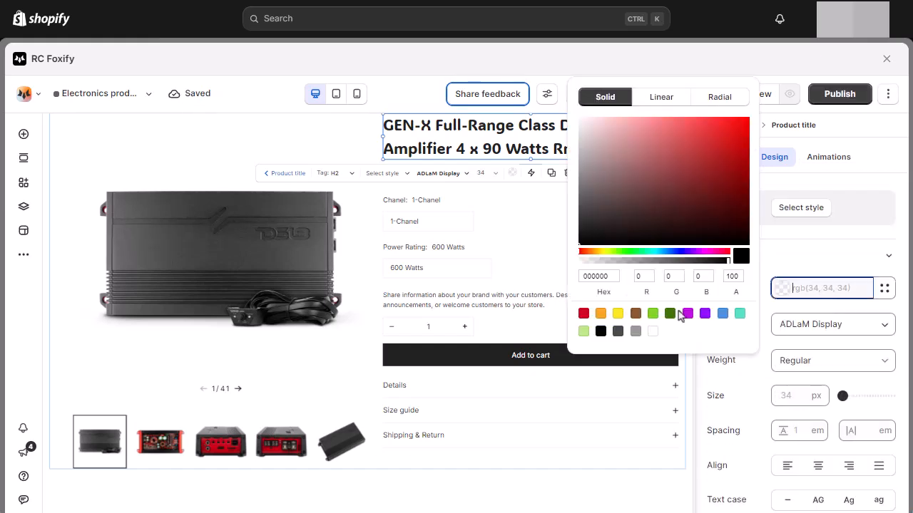
{"action": "left_click", "coordinate": [601, 332]}
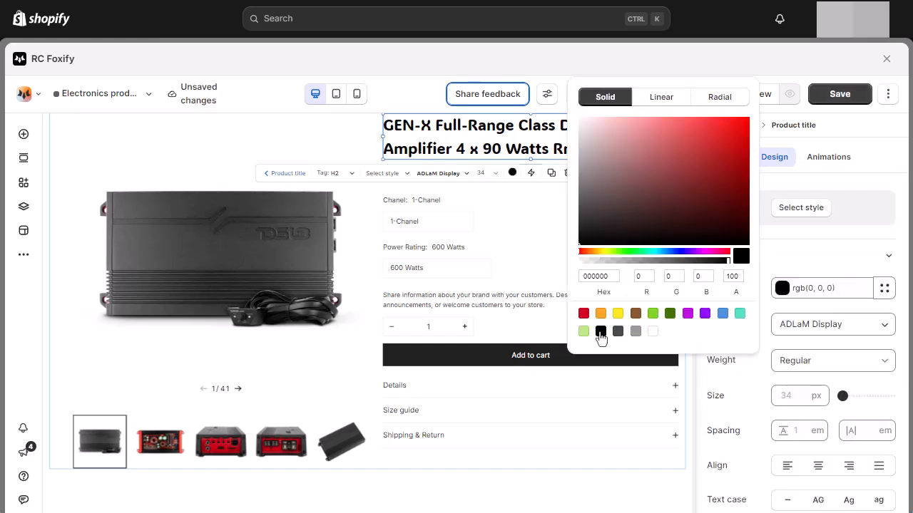
{"action": "left_click", "coordinate": [841, 309]}
- Change the product title's font to Titillium Web
{"action": "left_click", "coordinate": [840, 325]}
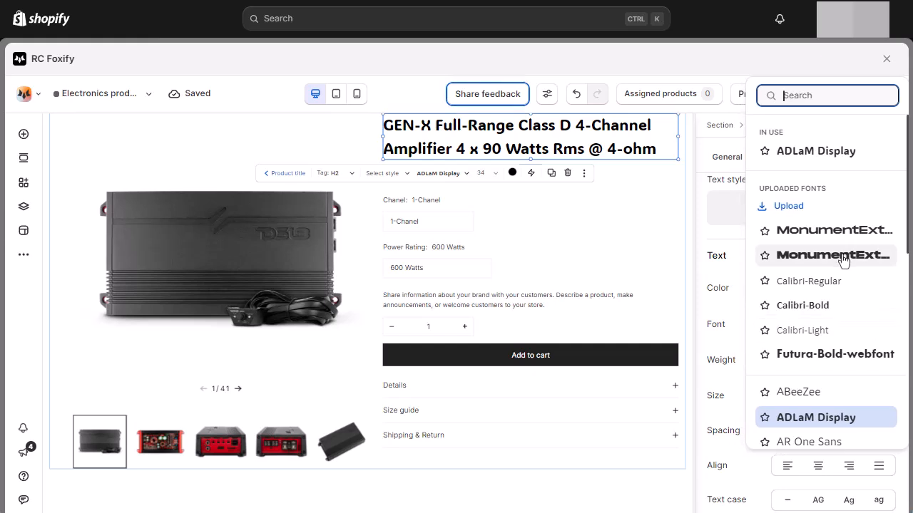
{"action": "type", "text": "titi"}
{"action": "left_click", "coordinate": [833, 253]}
{"action": "left_click", "coordinate": [841, 335]}
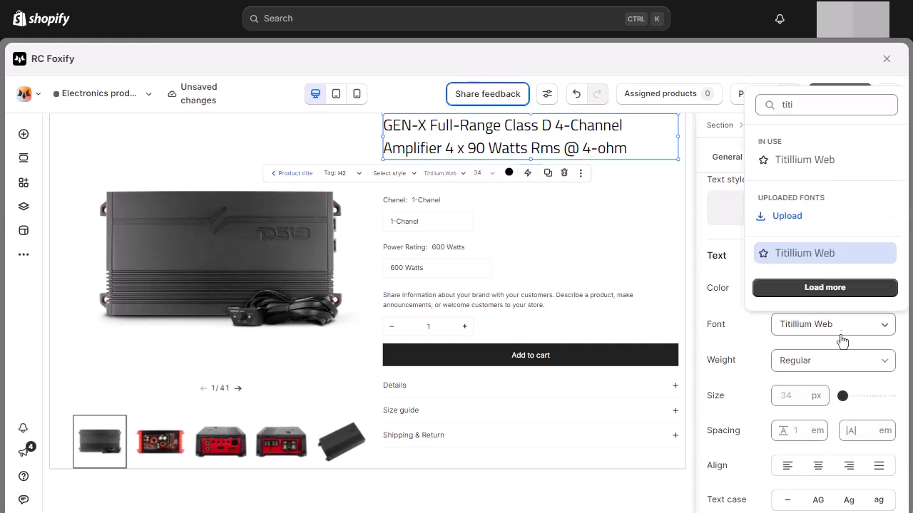
{"action": "left_click", "coordinate": [761, 159]}
{"action": "left_click", "coordinate": [748, 261]}
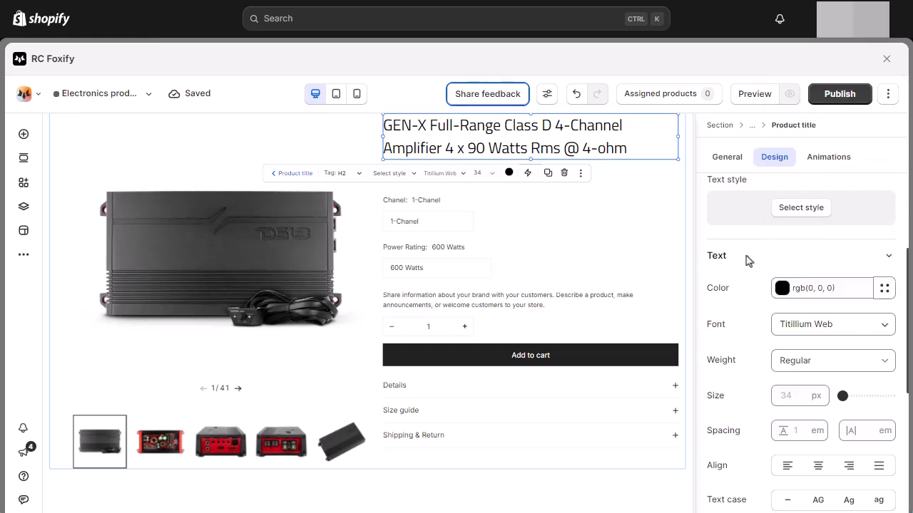
- Set the product title to SemiBold weight, 28 px size, 1.111 em line height and -.04 em letter spacing
{"action": "scroll", "coordinate": [815, 280], "scroll_direction": "down", "scroll_amount": 1}
{"action": "left_click", "coordinate": [831, 273]}
{"action": "left_click", "coordinate": [831, 375]}
{"action": "left_click", "coordinate": [798, 341]}
{"action": "left_click", "coordinate": [793, 307]}
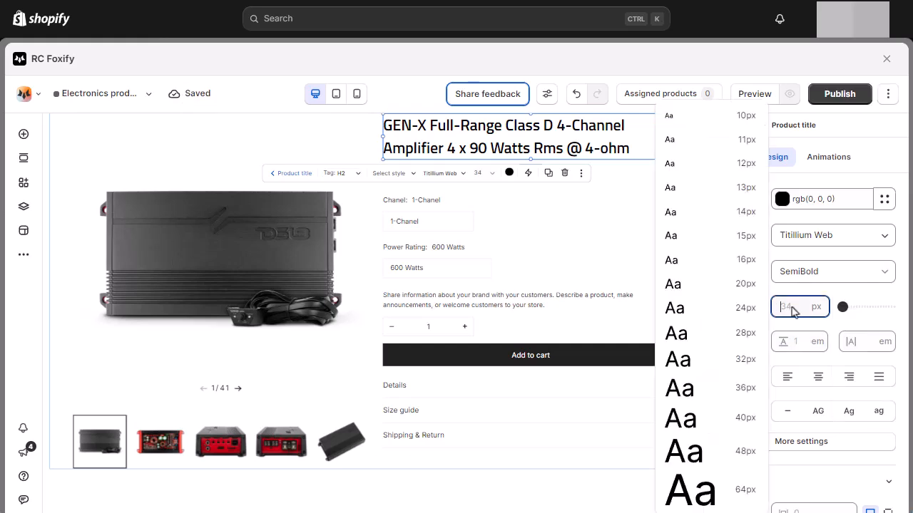
{"action": "type", "text": "28"}
{"action": "key", "text": "Return"}
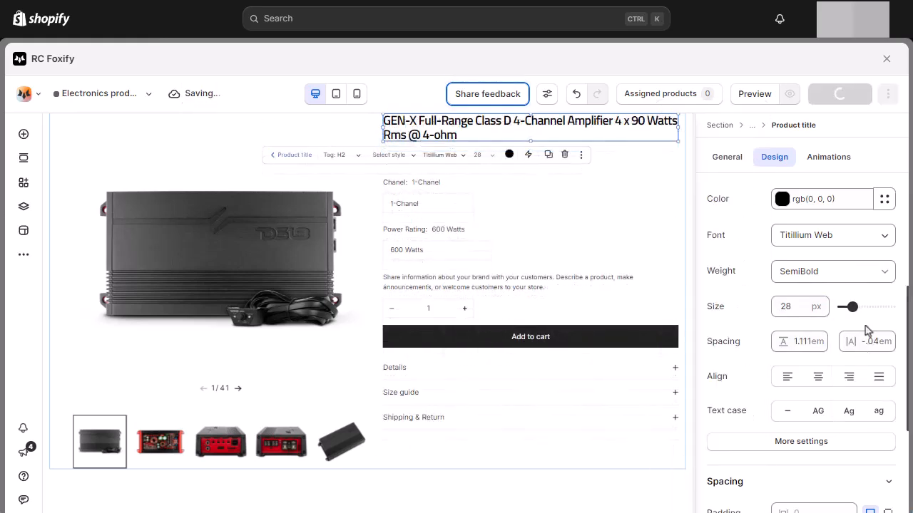
- Set the Prices element's text color to black and its font to Titillium Web
{"action": "left_click", "coordinate": [631, 162]}
{"action": "left_click", "coordinate": [776, 158]}
{"action": "scroll", "coordinate": [786, 281], "scroll_direction": "down", "scroll_amount": 2}
{"action": "left_click", "coordinate": [816, 276]}
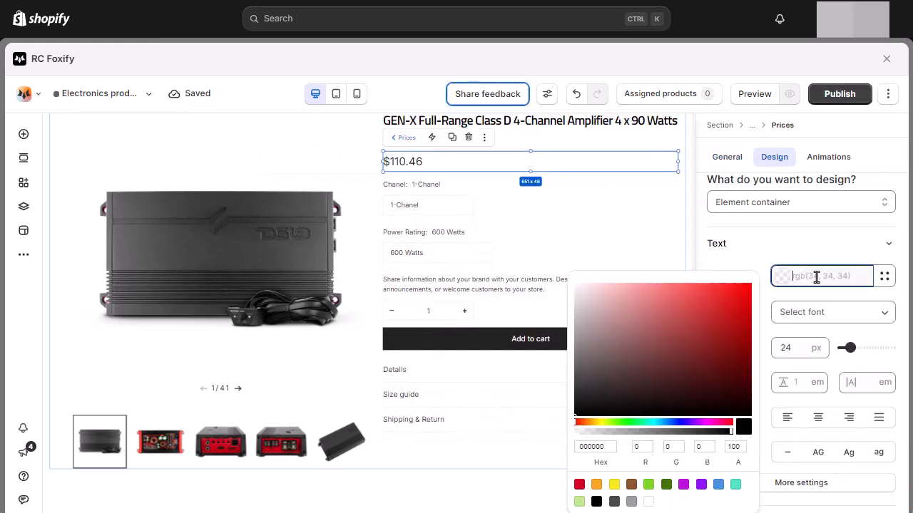
{"action": "left_click", "coordinate": [844, 318]}
{"action": "left_click", "coordinate": [780, 92]}
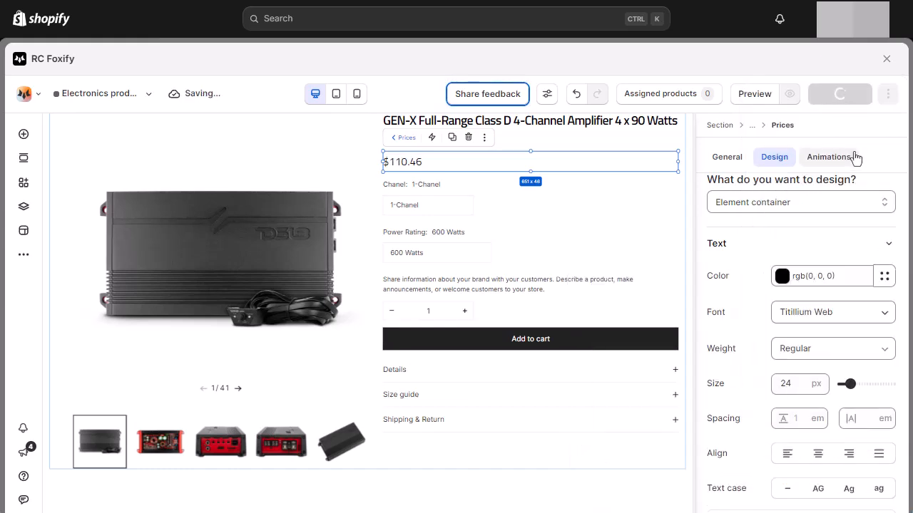
- Set the price text size to 28 px and its line height to 2 em
{"action": "scroll", "coordinate": [805, 278], "scroll_direction": "down", "scroll_amount": 2}
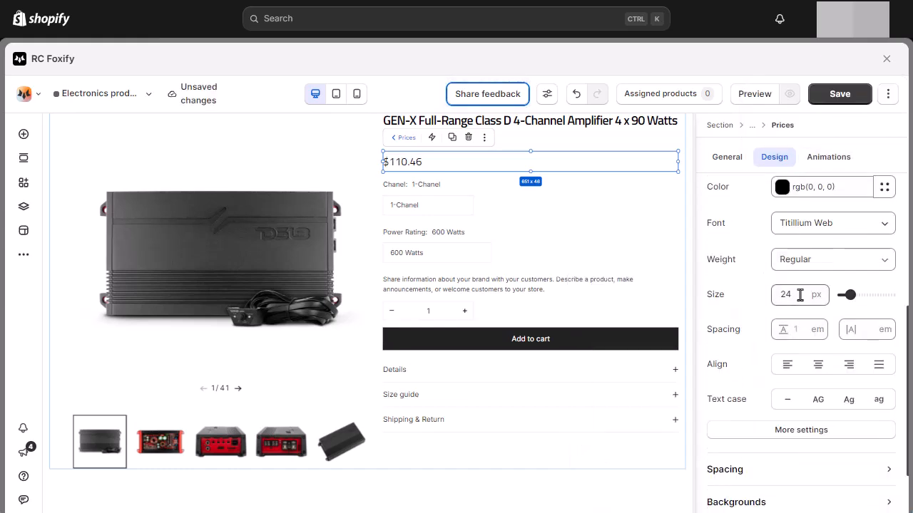
{"action": "left_click", "coordinate": [790, 294]}
{"action": "type", "text": "28"}
{"action": "key", "text": "Return"}
{"action": "left_click", "coordinate": [797, 332]}
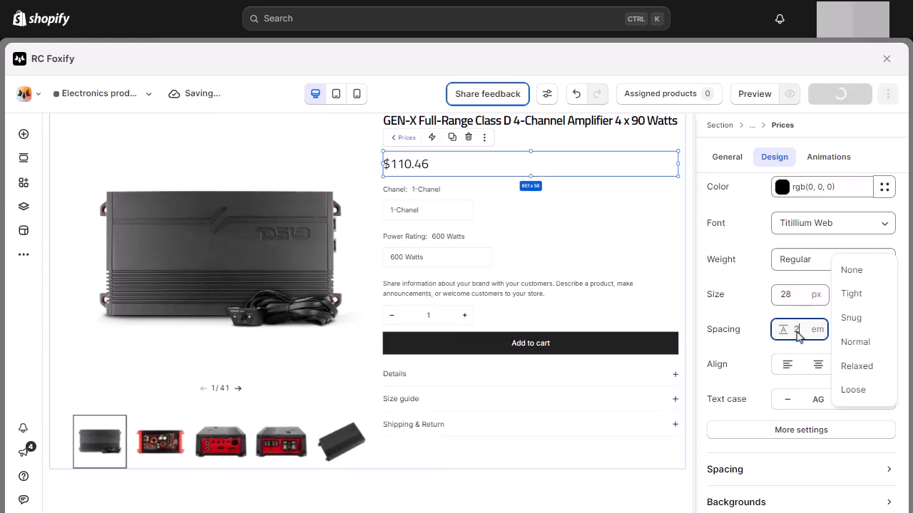
- Add a Stack element between the price and the variant picker and set its width to 100% relative
{"action": "left_click", "coordinate": [23, 134]}
{"action": "left_click_drag", "start_coordinate": [222, 309], "coordinate": [472, 225]}
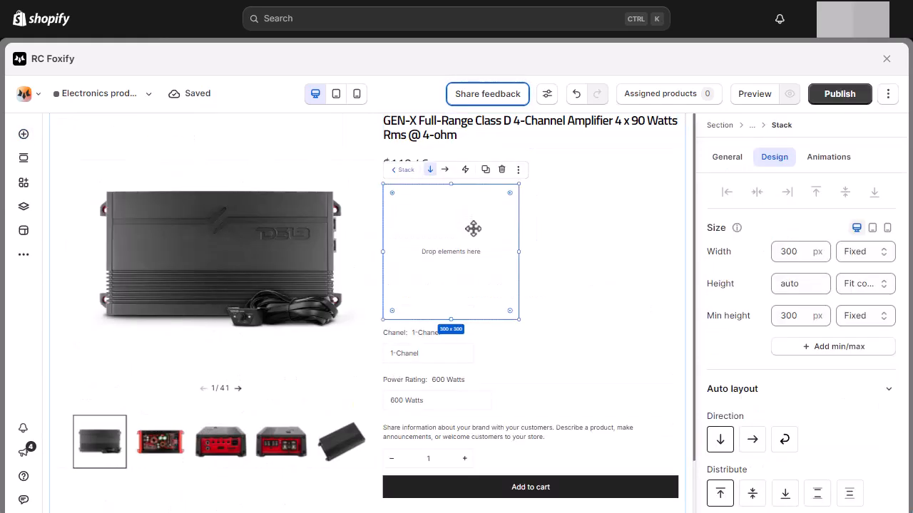
{"action": "left_click", "coordinate": [853, 290]}
{"action": "double_click", "coordinate": [795, 251]}
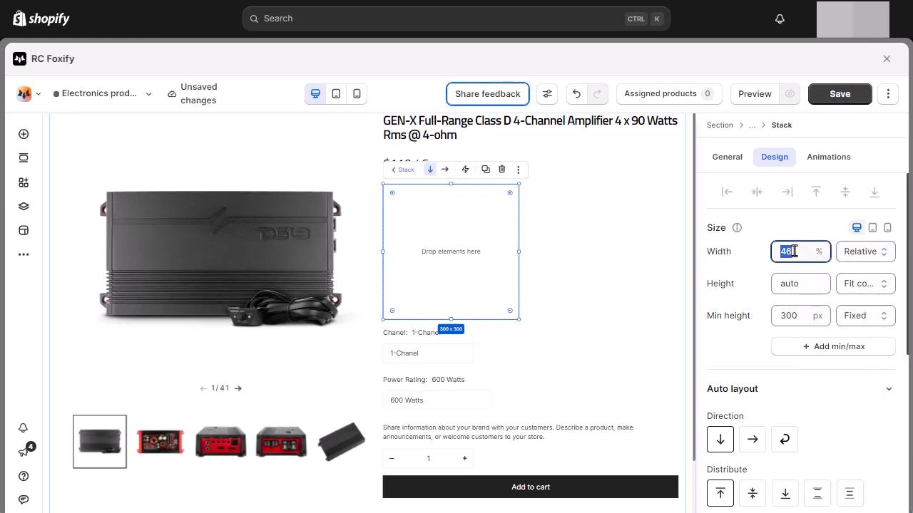
{"action": "type", "text": "100"}
{"action": "left_click", "coordinate": [804, 218]}
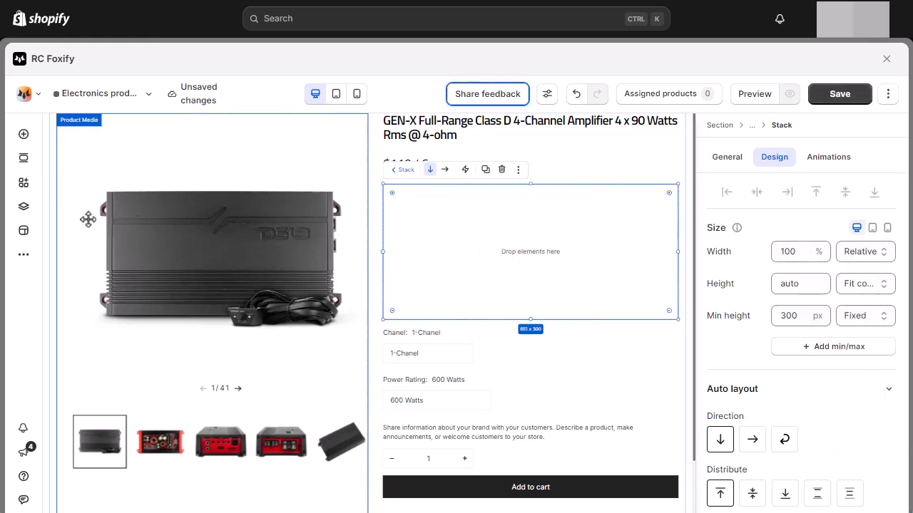
- Place a Text paragraph inside the new stack below the price and clear that stack's minimum height
{"action": "left_click", "coordinate": [24, 134]}
{"action": "left_click_drag", "start_coordinate": [289, 203], "coordinate": [476, 225]}
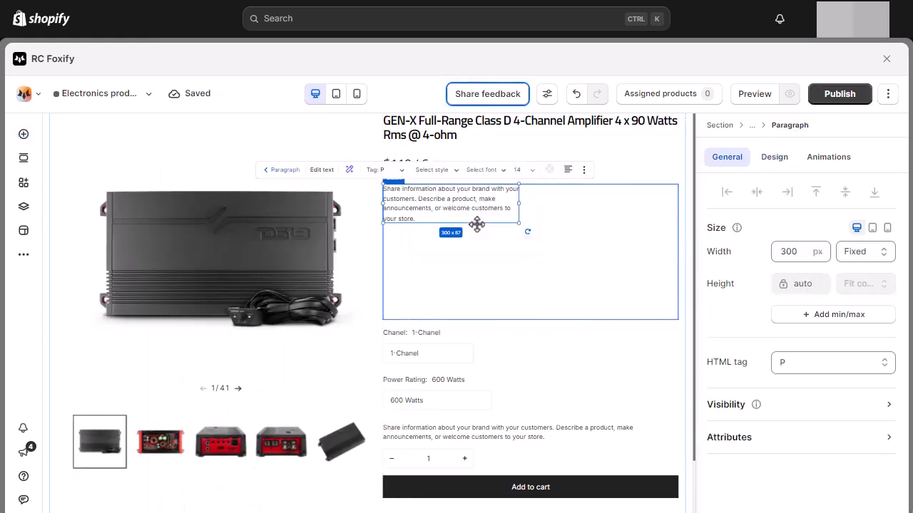
{"action": "left_click", "coordinate": [583, 227]}
{"action": "double_click", "coordinate": [791, 316]}
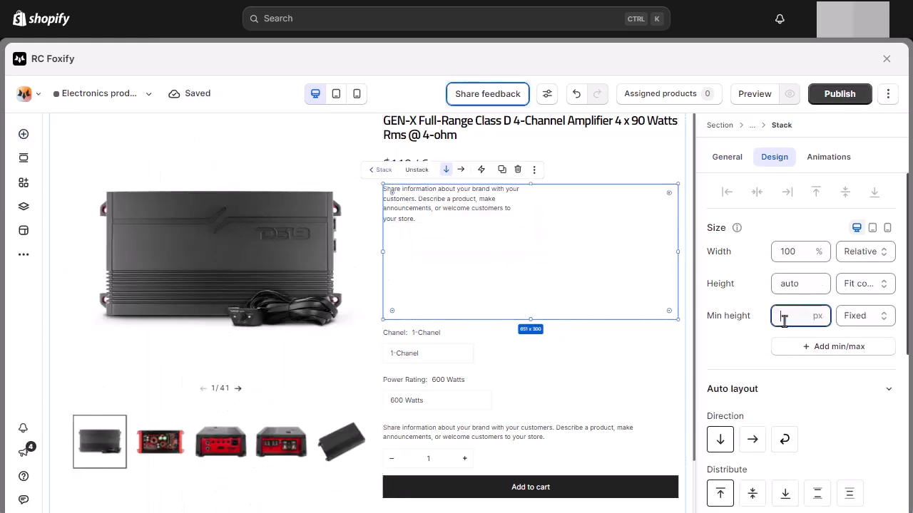
- Add a nested Stack below the paragraph and combine the paragraph and the nested stack into a horizontal stack
{"action": "left_click", "coordinate": [24, 134]}
{"action": "left_click_drag", "start_coordinate": [223, 318], "coordinate": [450, 221]}
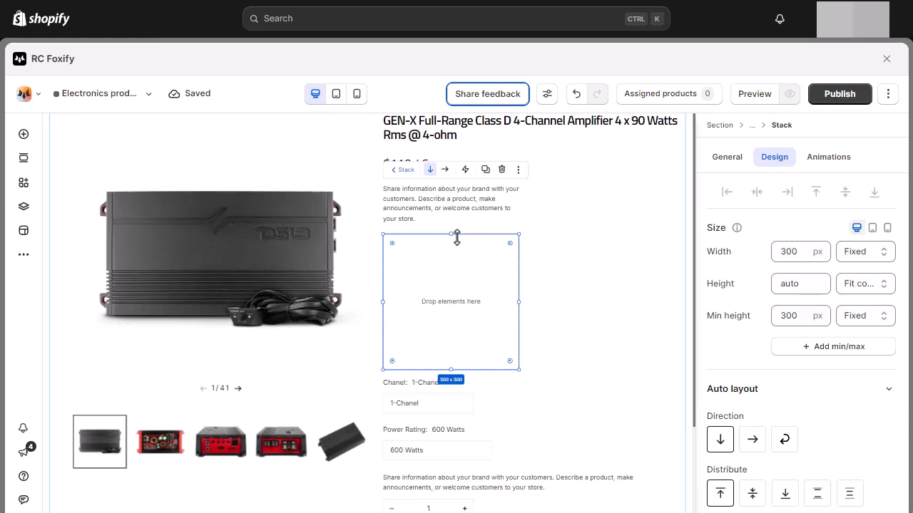
{"action": "left_click", "coordinate": [446, 206]}
{"action": "left_click", "coordinate": [460, 273], "text": "shift"}
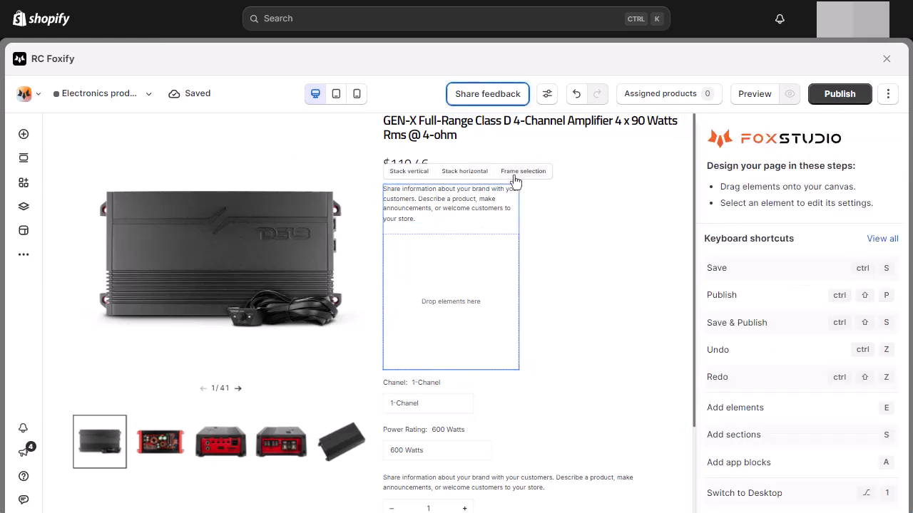
{"action": "left_click", "coordinate": [463, 171]}
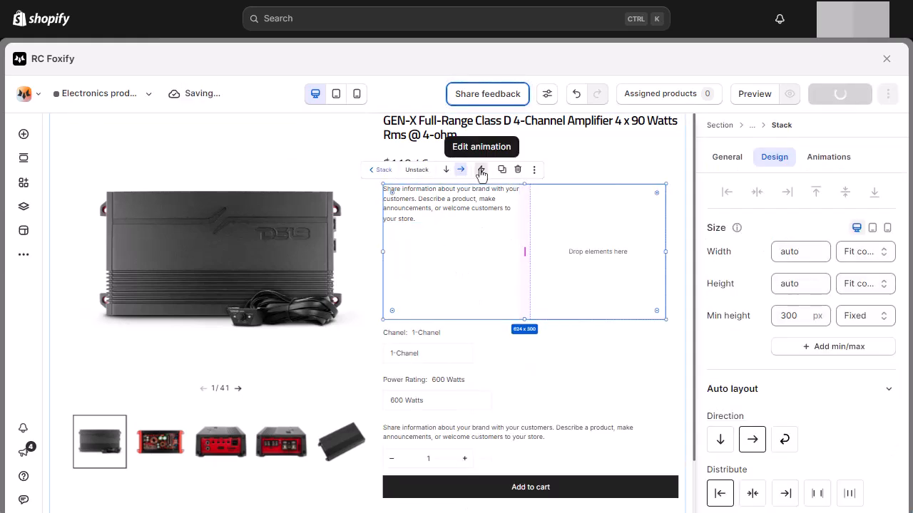
- Set the horizontal stack's column and row gaps to 5 px each
{"action": "scroll", "coordinate": [818, 299], "scroll_direction": "down", "scroll_amount": 3}
{"action": "left_click", "coordinate": [799, 408]}
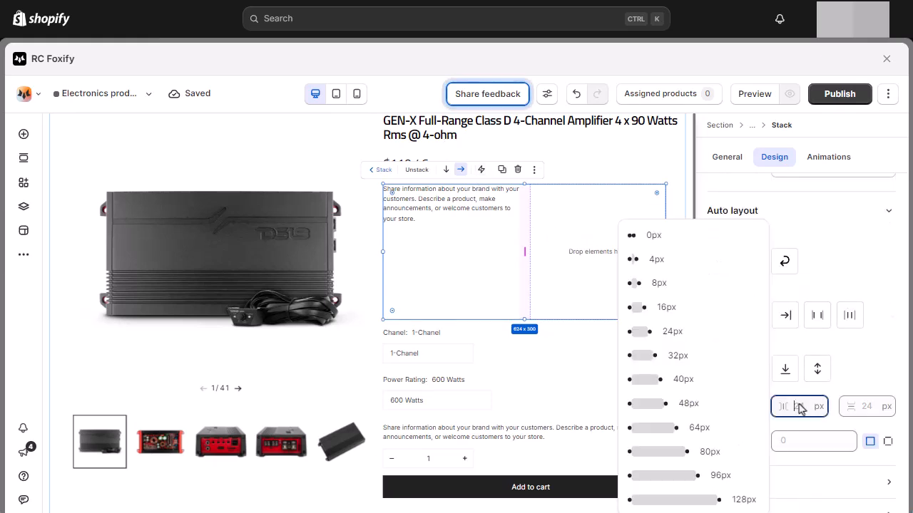
{"action": "type", "text": "5"}
{"action": "left_click", "coordinate": [866, 406]}
{"action": "type", "text": "5"}
{"action": "key", "text": "Return"}
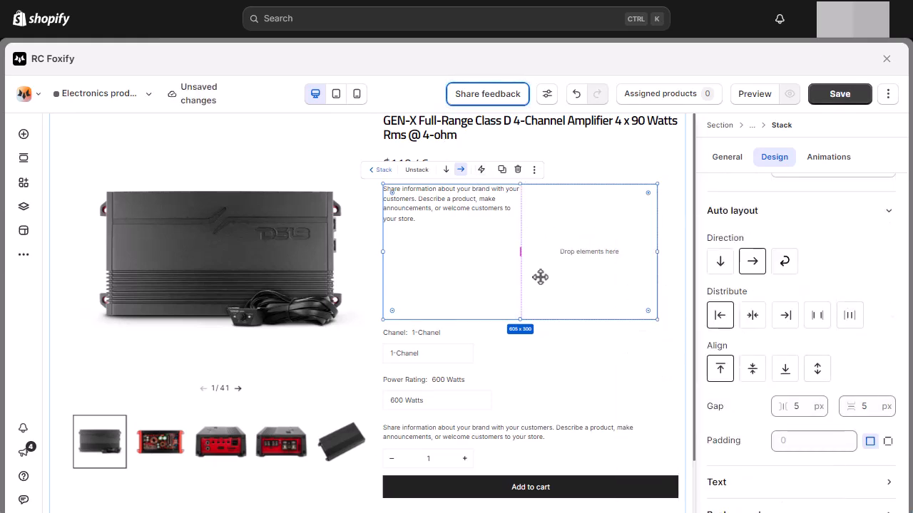
- Change the paragraph text to "Ships Free Next Business Day From Miami, FL, USA" and set its width to auto
{"action": "left_click", "coordinate": [459, 199]}
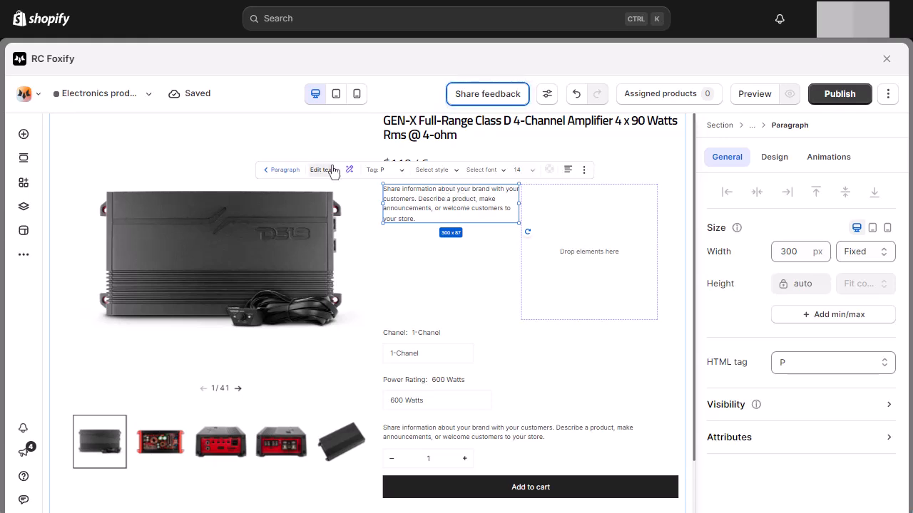
{"action": "left_click", "coordinate": [332, 171]}
{"action": "type", "text": "Ships Free Next Business Day From Miami, FL, USA"}
{"action": "left_click", "coordinate": [442, 209]}
{"action": "left_click", "coordinate": [447, 197]}
{"action": "left_click", "coordinate": [791, 252]}
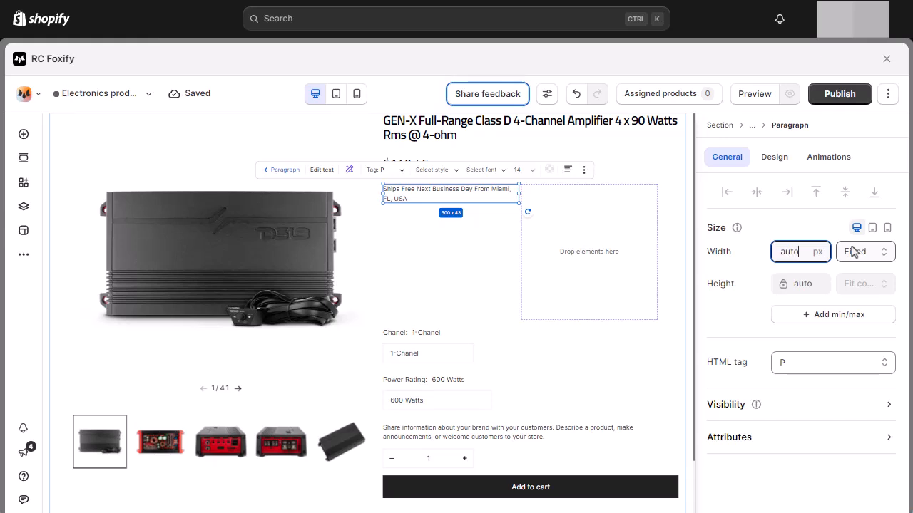
{"action": "key", "text": "Return"}
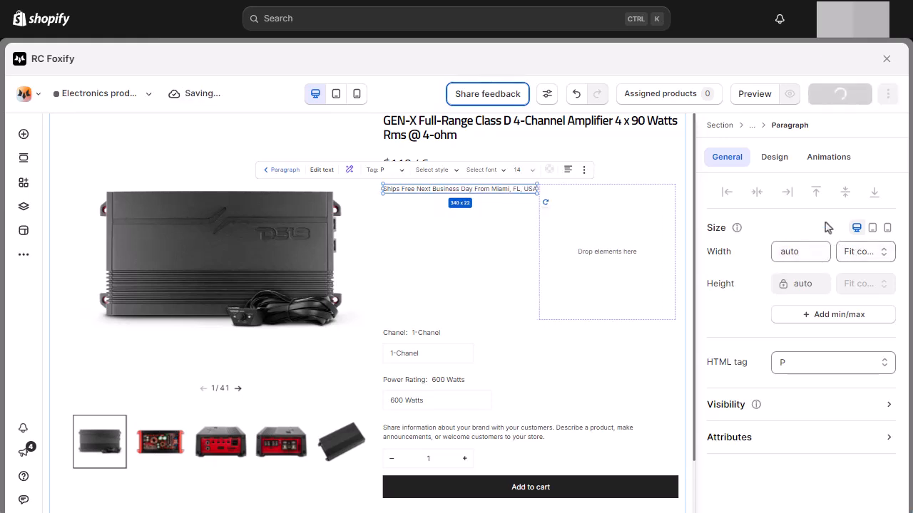
- Remove the minimum height of the empty stack beside the shipping text and set its width to Fit content
{"action": "left_click", "coordinate": [609, 238]}
{"action": "left_click", "coordinate": [801, 316]}
{"action": "key", "text": "ctrl+a"}
{"action": "key", "text": "BackSpace"}
{"action": "key", "text": "Return"}
{"action": "left_click", "coordinate": [839, 253]}
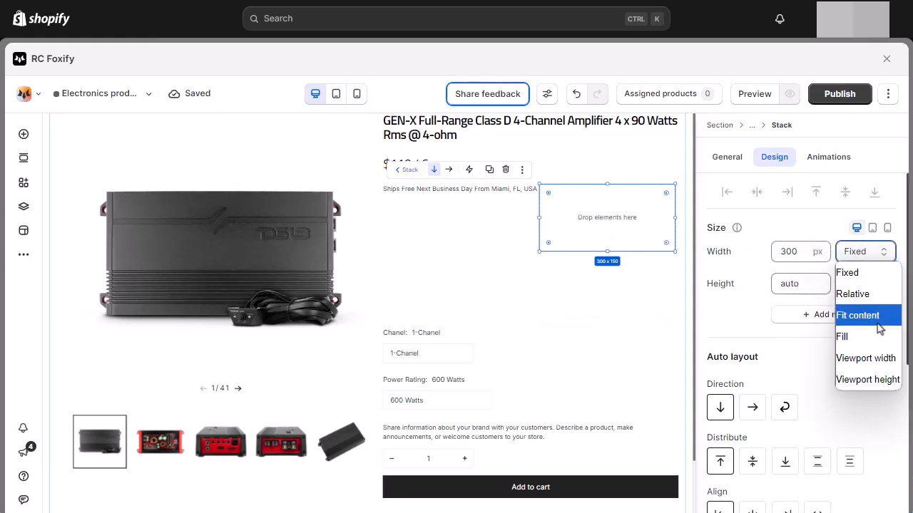
{"action": "left_click", "coordinate": [859, 313]}
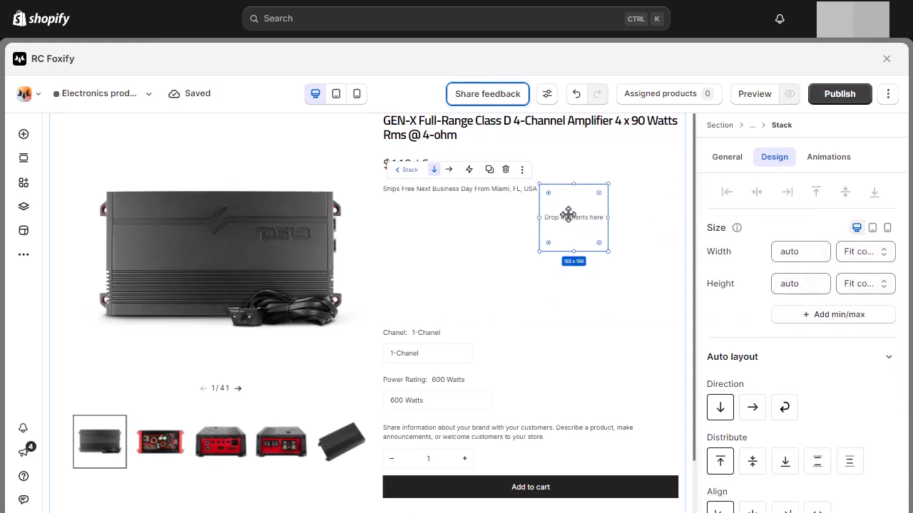
- Add an Icon element to the small stack beside the shipping text and size it 15 x 15 px
{"action": "left_click", "coordinate": [23, 134]}
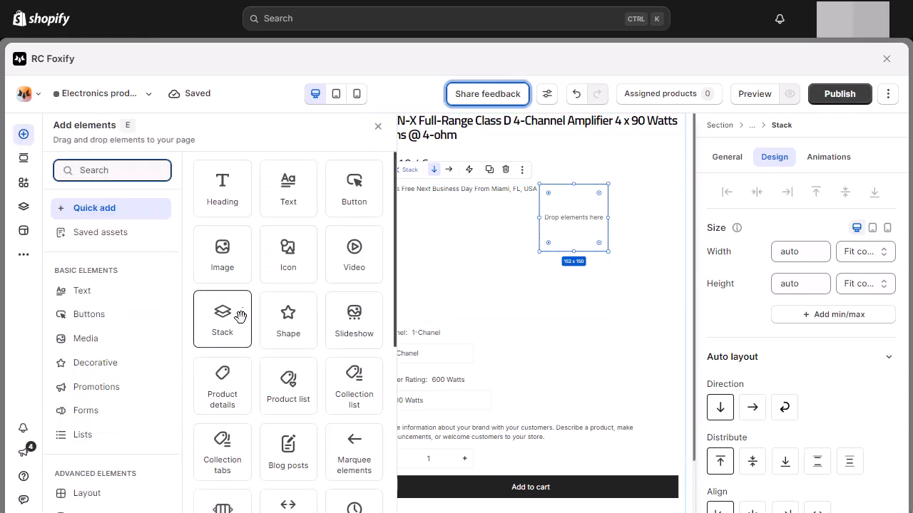
{"action": "left_click_drag", "start_coordinate": [288, 251], "coordinate": [579, 216]}
{"action": "double_click", "coordinate": [797, 252]}
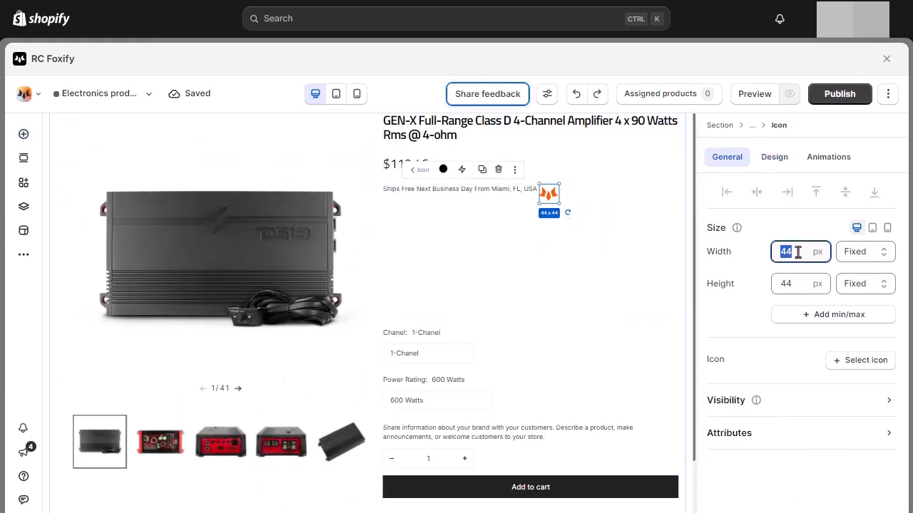
{"action": "double_click", "coordinate": [798, 283]}
{"action": "type", "text": "15"}
{"action": "key", "text": "Return"}
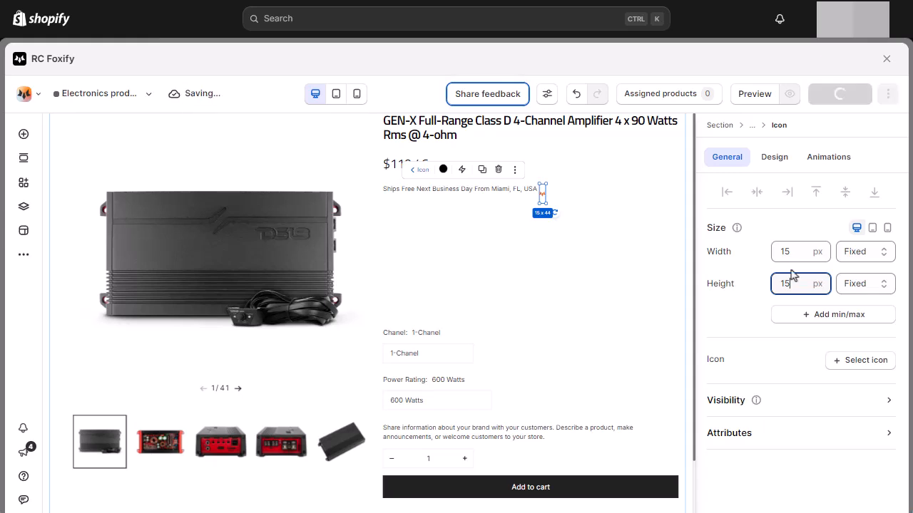
- Search the Font Awesome library in Solid style for "inf" and apply the circled info icon to the Icon element
{"action": "left_click", "coordinate": [774, 157]}
{"action": "left_click", "coordinate": [725, 157]}
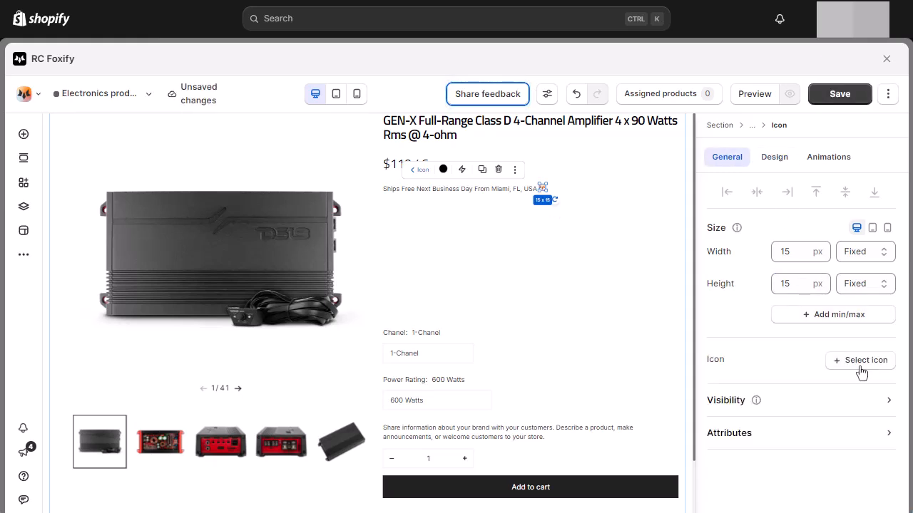
{"action": "left_click", "coordinate": [860, 360]}
{"action": "left_click", "coordinate": [660, 141]}
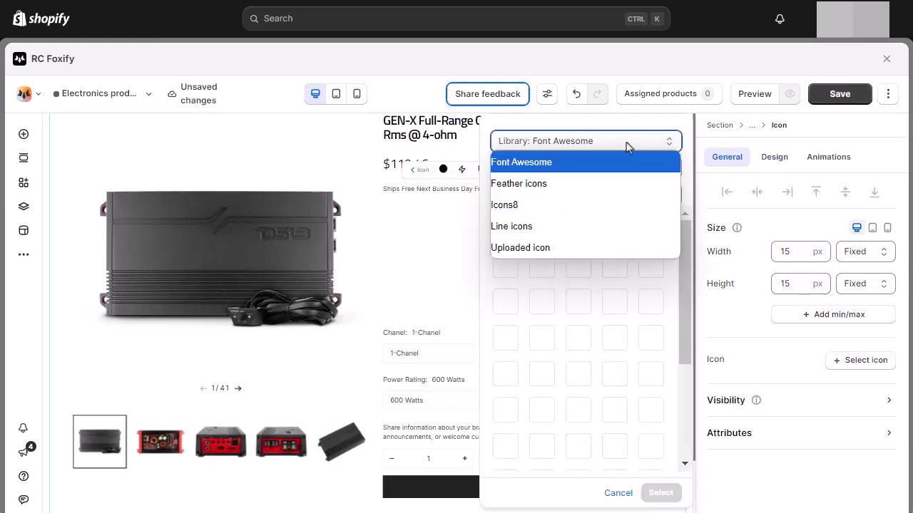
{"action": "left_click", "coordinate": [570, 163]}
{"action": "left_click", "coordinate": [566, 167]}
{"action": "left_click", "coordinate": [556, 231]}
{"action": "left_click", "coordinate": [560, 194]}
{"action": "type", "text": "ind"}
{"action": "key", "text": "BackSpace"}
{"action": "type", "text": "f"}
{"action": "left_click", "coordinate": [547, 235]}
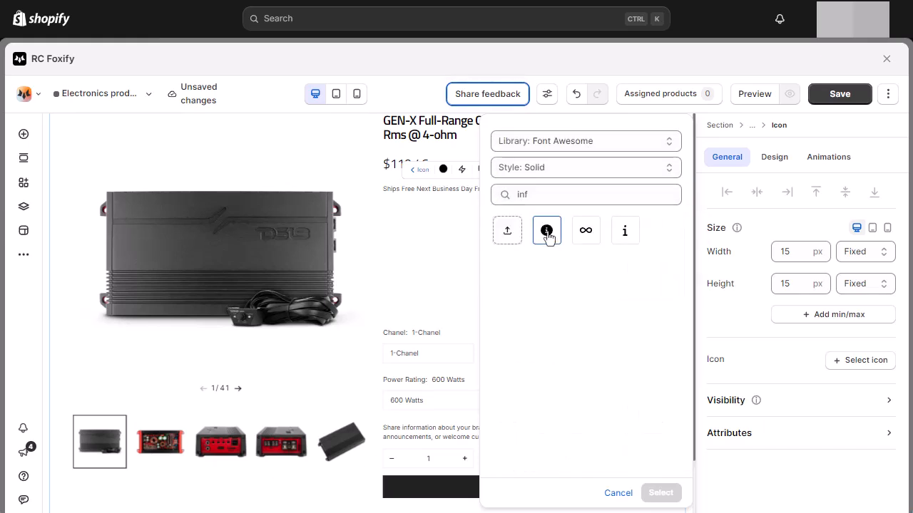
{"action": "left_click", "coordinate": [671, 494]}
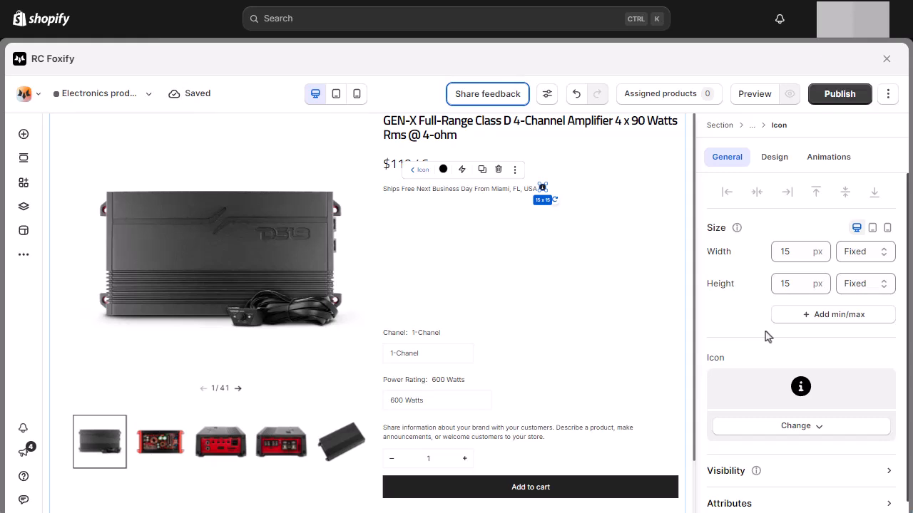
- Set the info icon's color to red
{"action": "left_click", "coordinate": [775, 156]}
{"action": "left_click", "coordinate": [841, 363]}
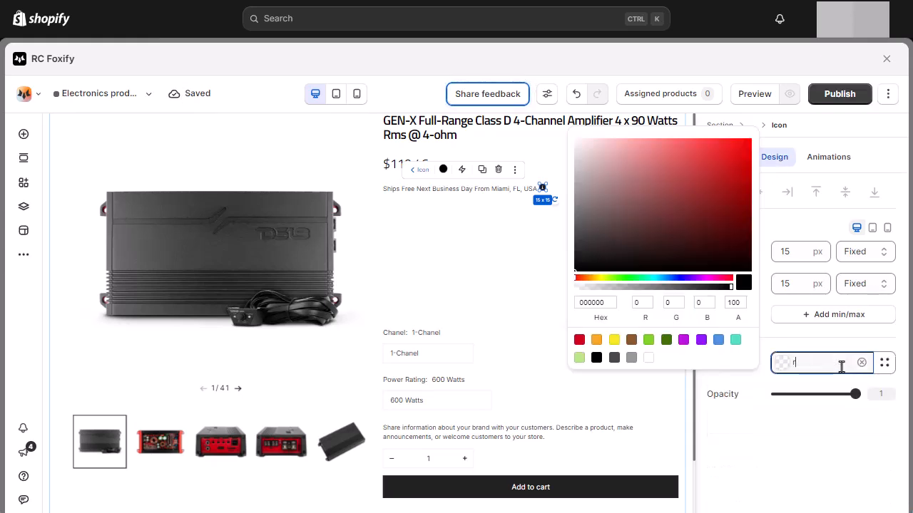
{"action": "type", "text": "red"}
{"action": "left_click", "coordinate": [840, 346]}
- Clear the minimum height of the horizontal stack that holds the shipping text and info icon
{"action": "left_click", "coordinate": [513, 268]}
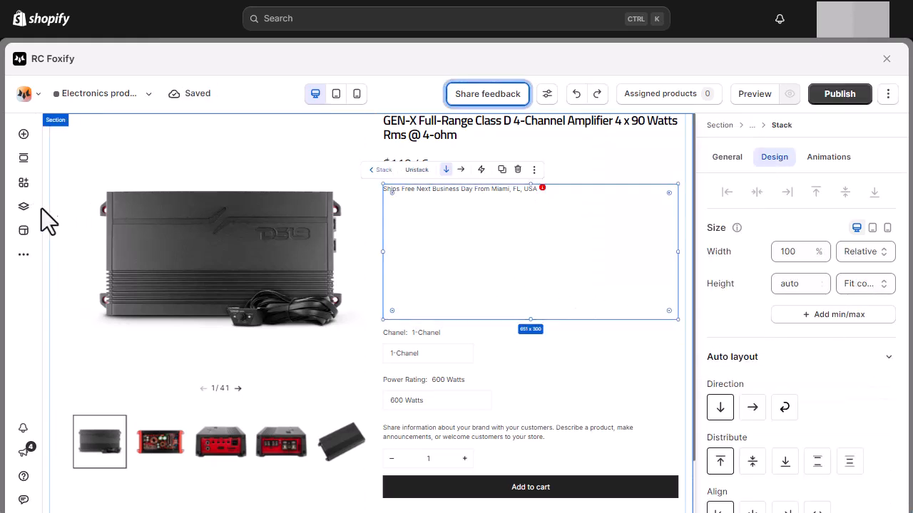
{"action": "left_click", "coordinate": [25, 208]}
{"action": "left_click", "coordinate": [154, 348]}
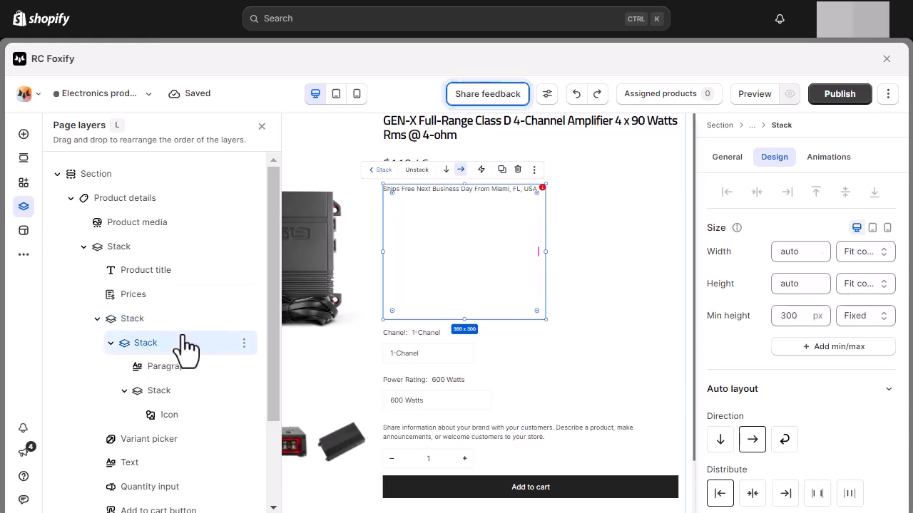
{"action": "left_click", "coordinate": [756, 336]}
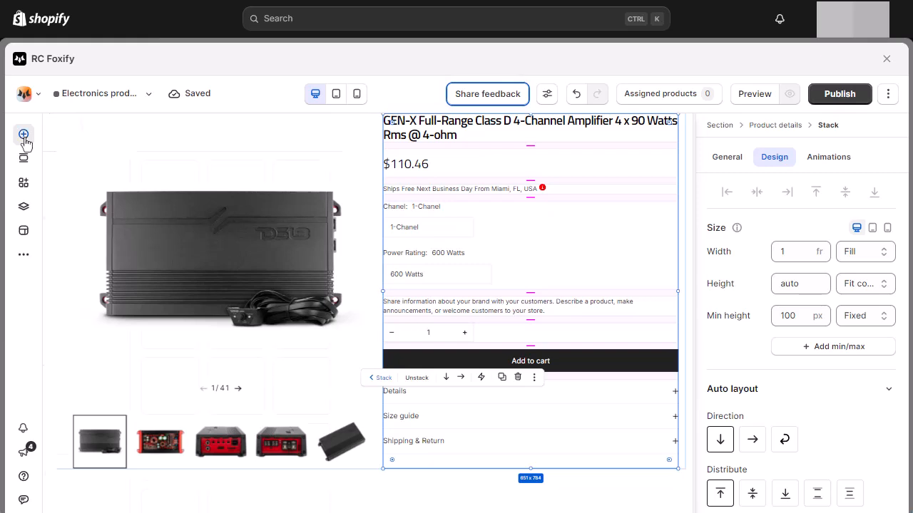
- Add a Product description element from the single product elements between the shipping line and the variant picker
{"action": "left_click", "coordinate": [24, 139]}
{"action": "scroll", "coordinate": [108, 299], "scroll_direction": "down", "scroll_amount": 5}
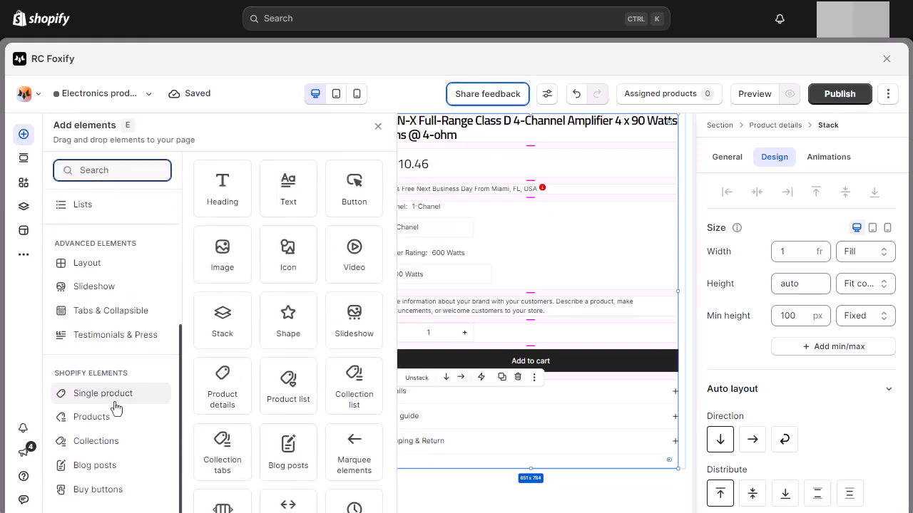
{"action": "left_click", "coordinate": [114, 394]}
{"action": "left_click_drag", "start_coordinate": [224, 320], "coordinate": [496, 203]}
- Style the product description's text in black Titillium Web at 16 px with a line height of 1 em, and save the page
{"action": "scroll", "coordinate": [785, 200], "scroll_direction": "down", "scroll_amount": 3}
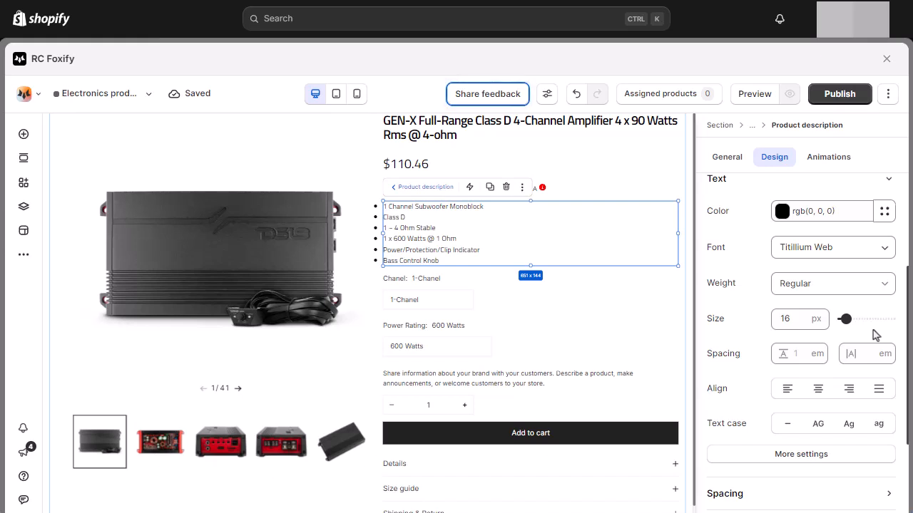
{"action": "left_click", "coordinate": [795, 355]}
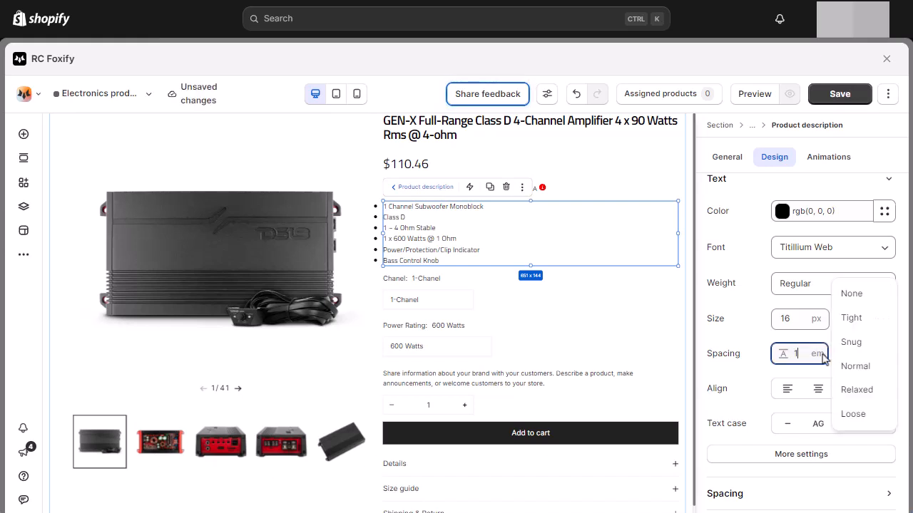
{"action": "left_click", "coordinate": [760, 342]}
{"action": "key", "text": "ctrl+s"}
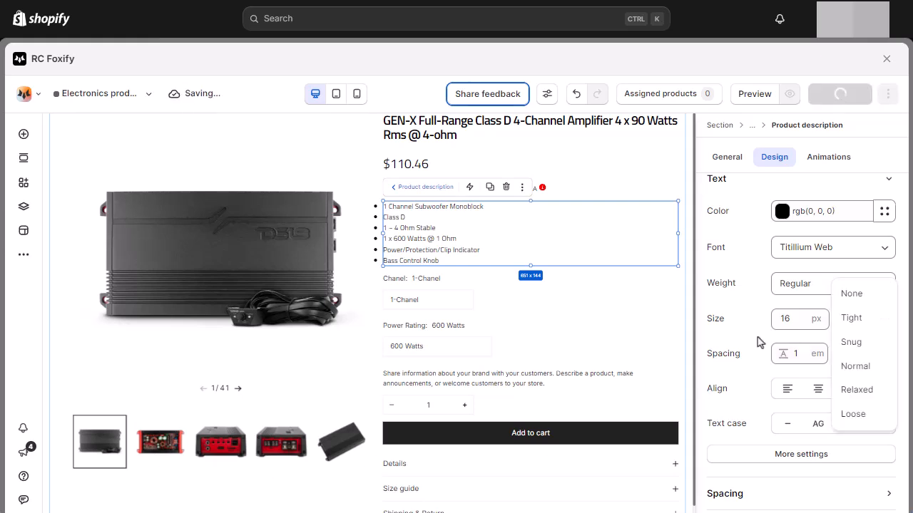
- Give the product description a left padding of 25 px using per-side padding
{"action": "scroll", "coordinate": [760, 342], "scroll_direction": "down", "scroll_amount": 3}
{"action": "left_click", "coordinate": [770, 365]}
{"action": "scroll", "coordinate": [770, 365], "scroll_direction": "down", "scroll_amount": 2}
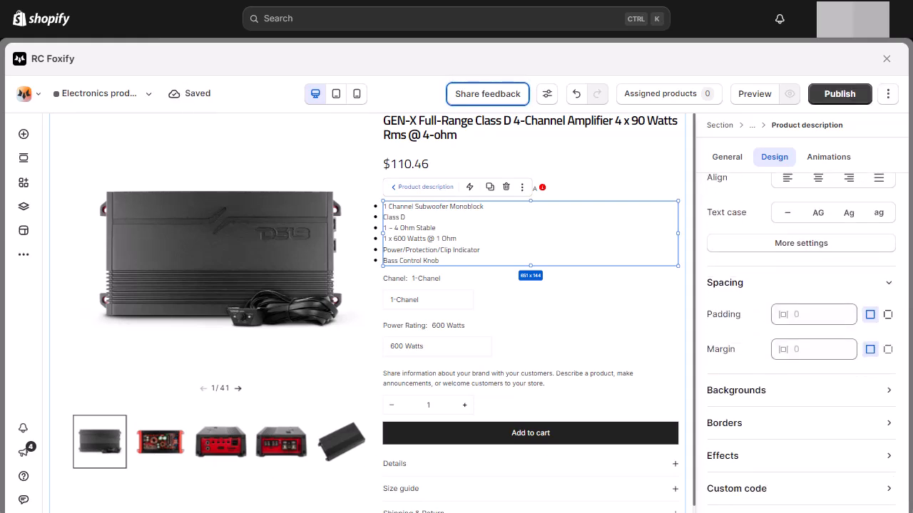
{"action": "left_click", "coordinate": [889, 314]}
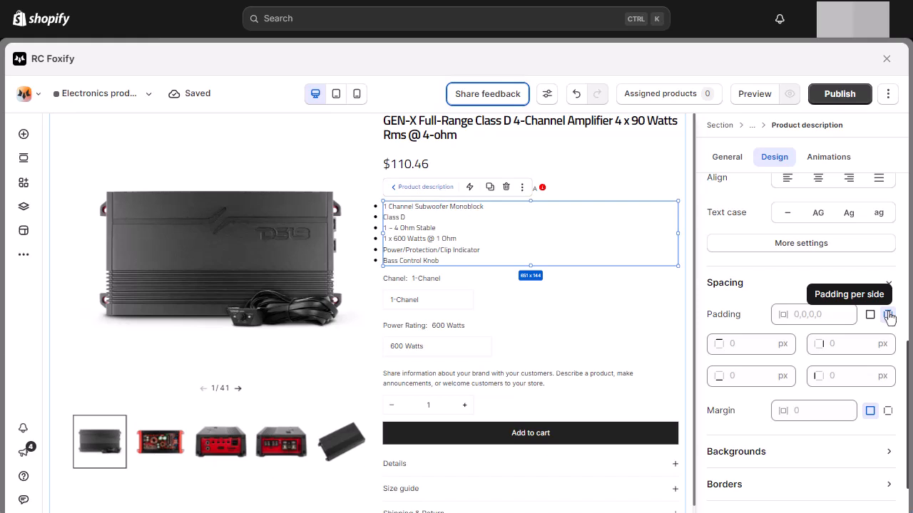
{"action": "scroll", "coordinate": [888, 316], "scroll_direction": "down", "scroll_amount": 2}
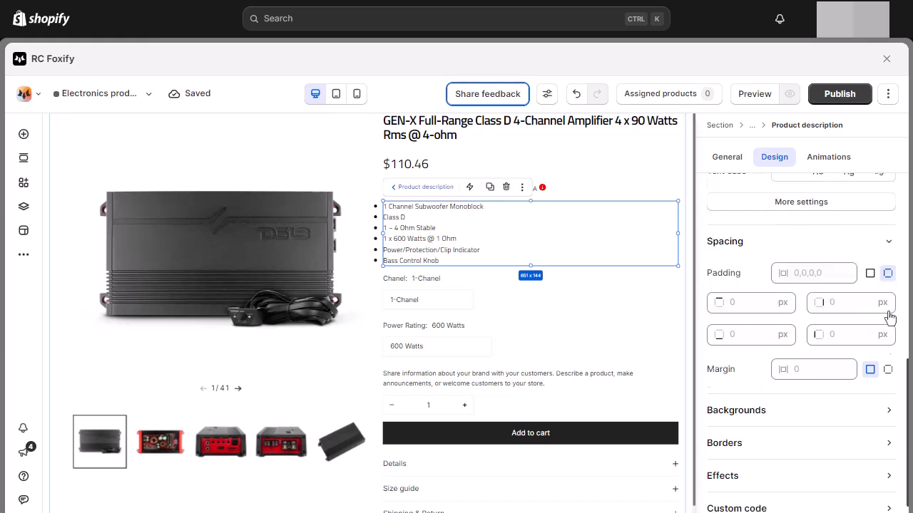
{"action": "left_click", "coordinate": [847, 322]}
{"action": "type", "text": "25"}
{"action": "left_click", "coordinate": [841, 336]}
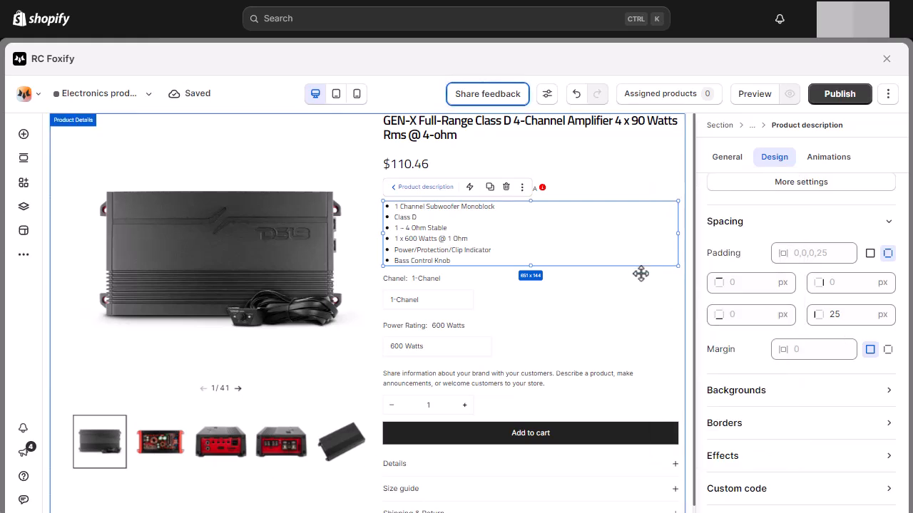
- Set the variant picker's picker type to Buttons and save the page
{"action": "left_click", "coordinate": [564, 302]}
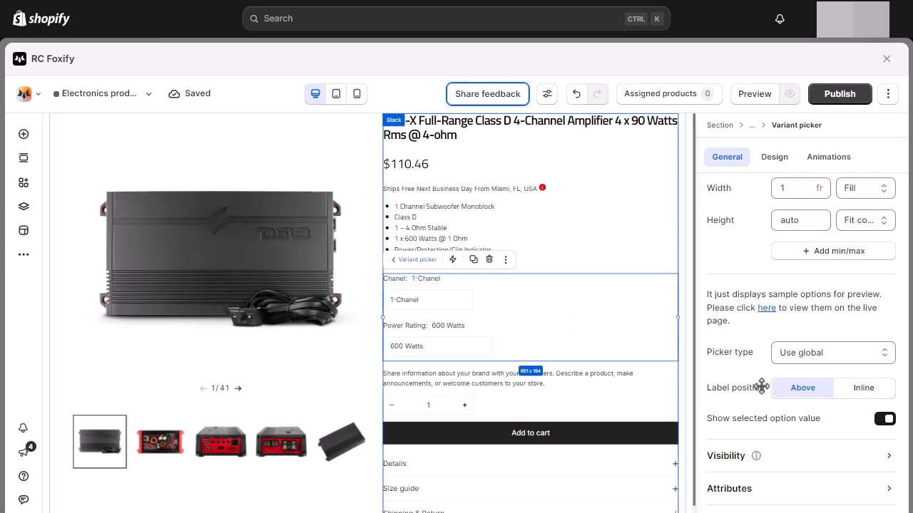
{"action": "left_click", "coordinate": [832, 352]}
{"action": "left_click", "coordinate": [832, 431]}
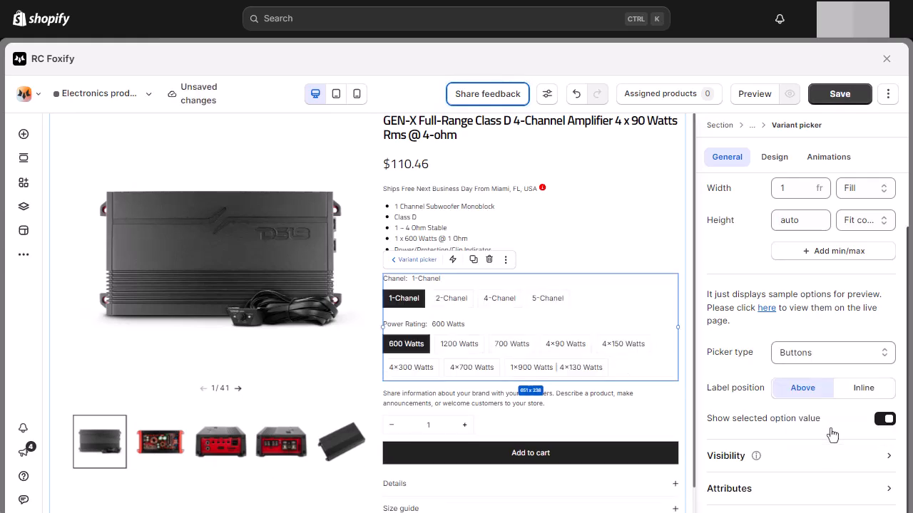
{"action": "key", "text": "ctrl+s"}
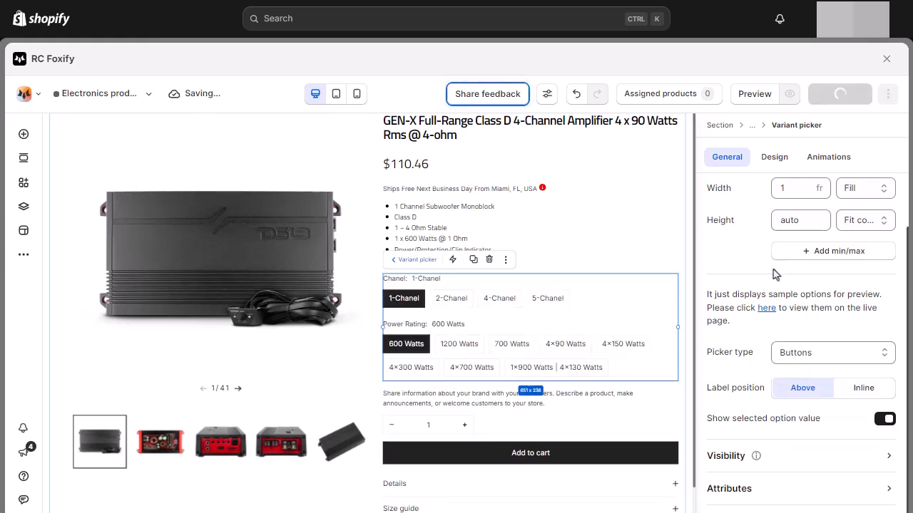
- Style the variant picker's container text in black Titillium Web Light at 13 px with a line height of 1.5 em
{"action": "left_click", "coordinate": [784, 161]}
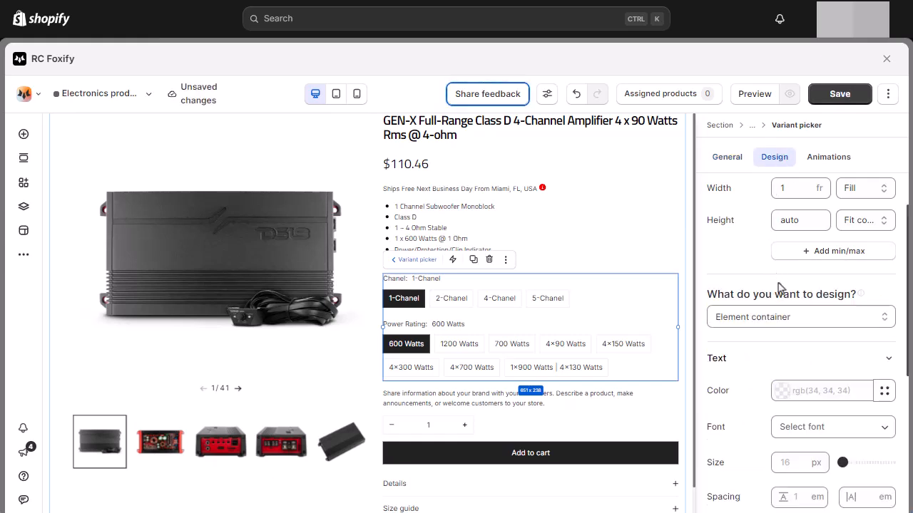
{"action": "scroll", "coordinate": [797, 300], "scroll_direction": "down", "scroll_amount": 1}
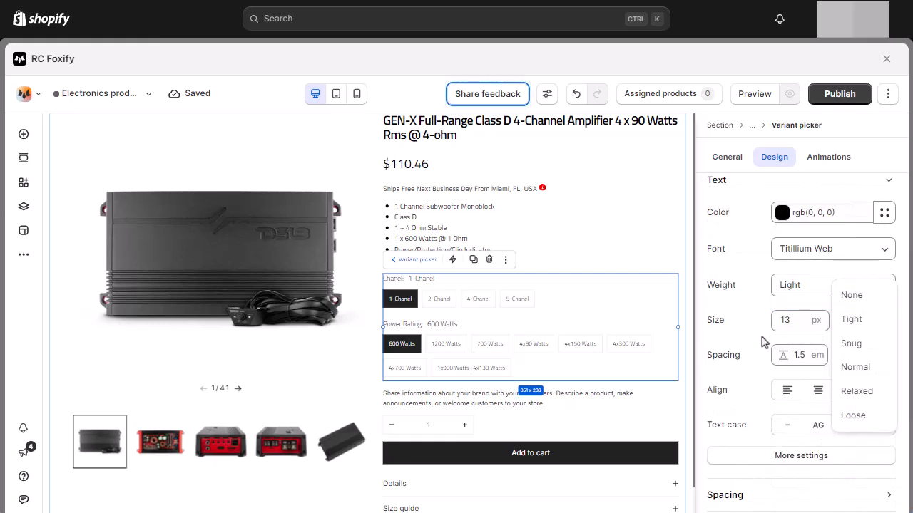
{"action": "left_click", "coordinate": [779, 248]}
- Set the text color of the variant picker's option labels to red
{"action": "scroll", "coordinate": [750, 261], "scroll_direction": "up", "scroll_amount": 2}
{"action": "left_click", "coordinate": [813, 325]}
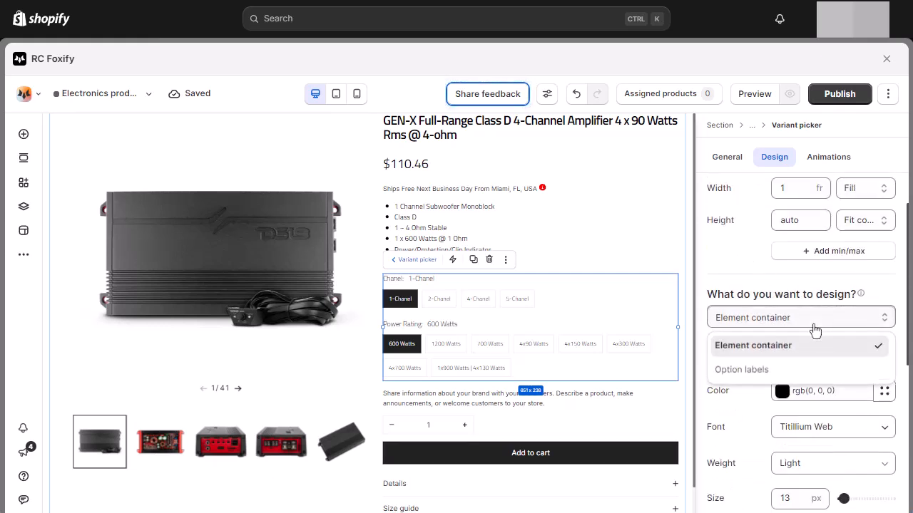
{"action": "left_click", "coordinate": [807, 369]}
{"action": "scroll", "coordinate": [778, 271], "scroll_direction": "down", "scroll_amount": 2}
{"action": "left_click", "coordinate": [811, 241]}
{"action": "type", "text": "red"}
{"action": "left_click", "coordinate": [846, 230]}
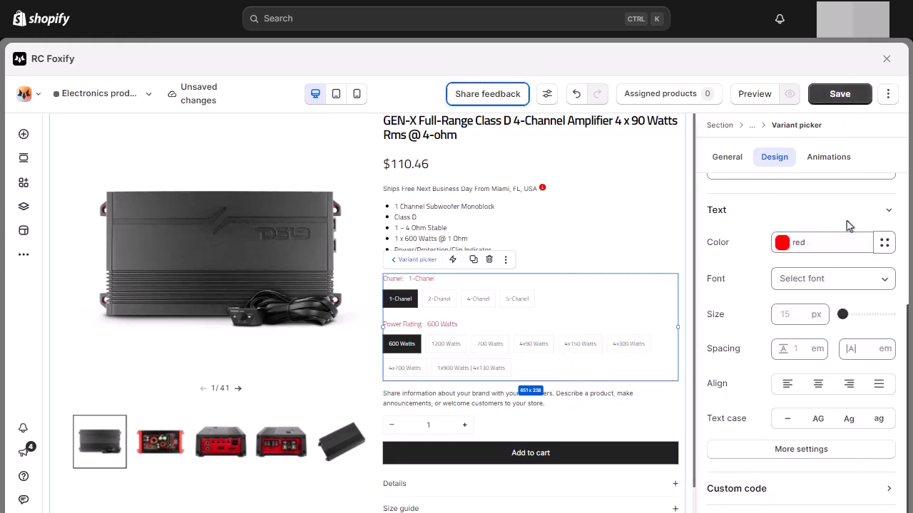
- Set the option labels' font to Titillium Web SemiBold at 16 px and save the page
{"action": "left_click", "coordinate": [846, 283]}
{"action": "left_click", "coordinate": [833, 148]}
{"action": "left_click", "coordinate": [844, 319]}
{"action": "left_click", "coordinate": [832, 415]}
{"action": "left_click", "coordinate": [789, 347]}
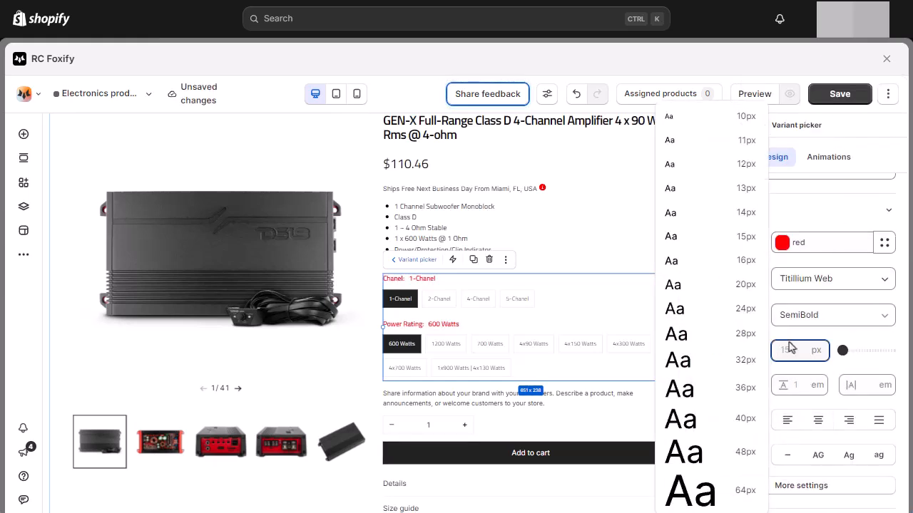
{"action": "left_click", "coordinate": [791, 368]}
{"action": "left_click", "coordinate": [801, 370]}
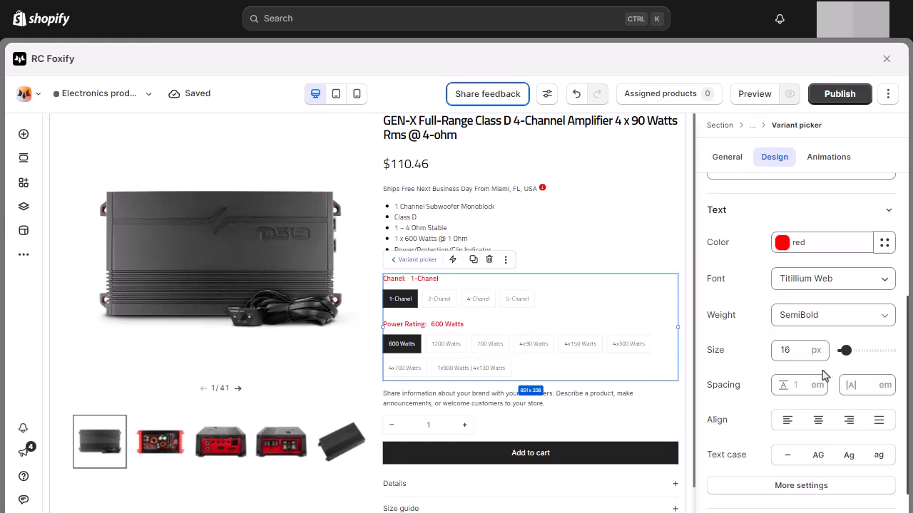
- Paste the prepared variant picker and download icon styles into the template's custom CSS, review them and update the custom codes
{"action": "left_click", "coordinate": [22, 256]}
{"action": "left_click", "coordinate": [104, 235]}
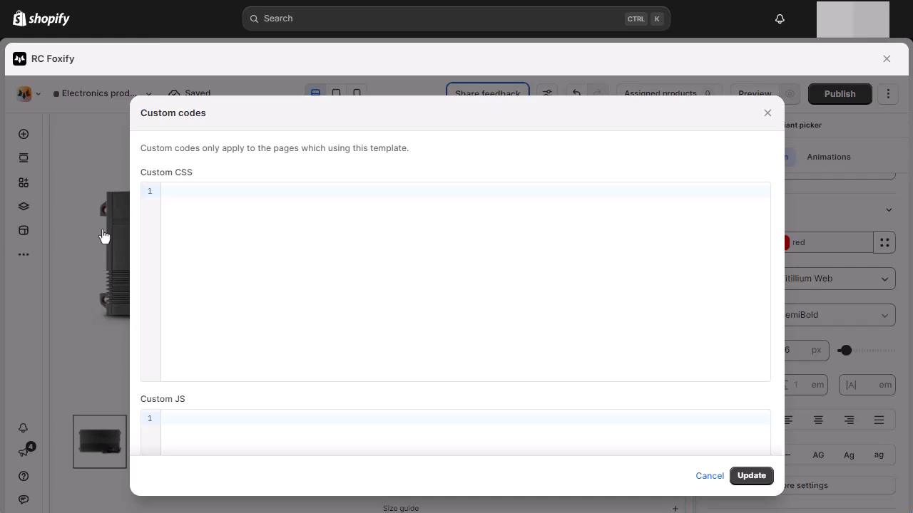
{"action": "left_click", "coordinate": [229, 202]}
{"action": "key", "text": "ctrl+v"}
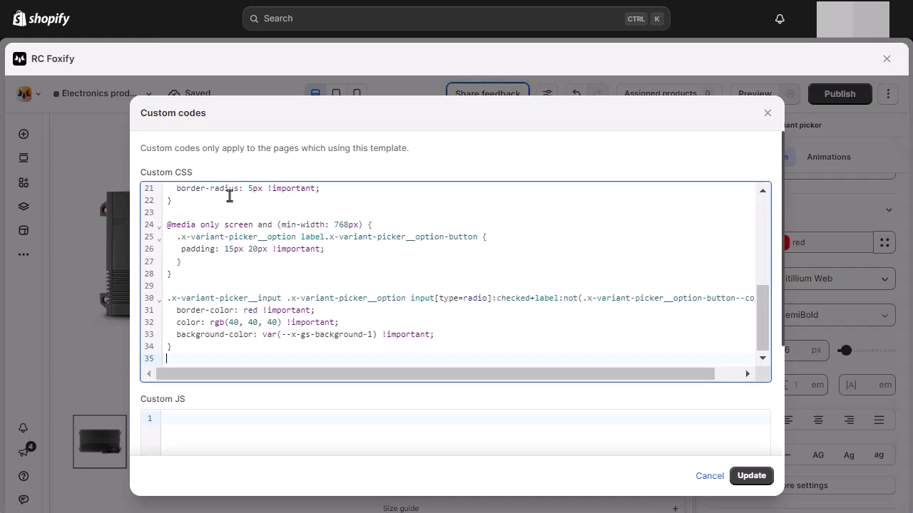
{"action": "scroll", "coordinate": [346, 268], "scroll_direction": "up", "scroll_amount": 4}
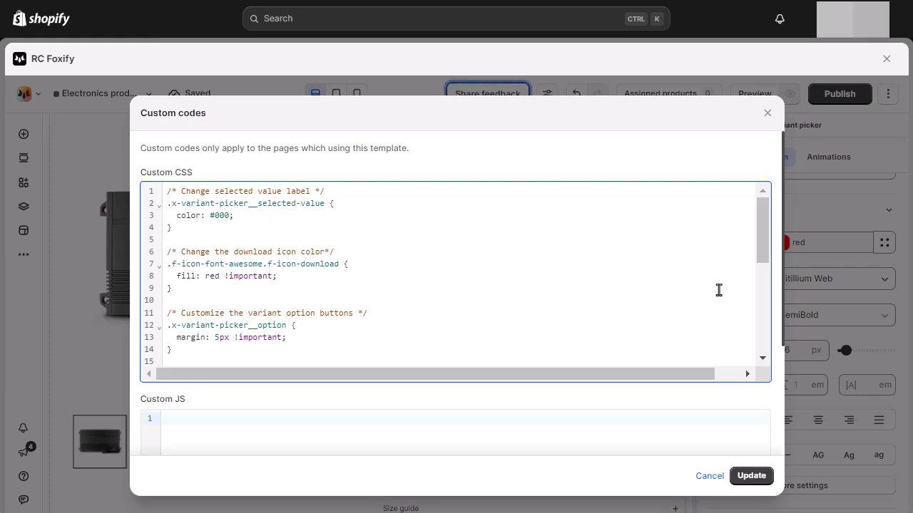
{"action": "scroll", "coordinate": [719, 290], "scroll_direction": "down", "scroll_amount": 3}
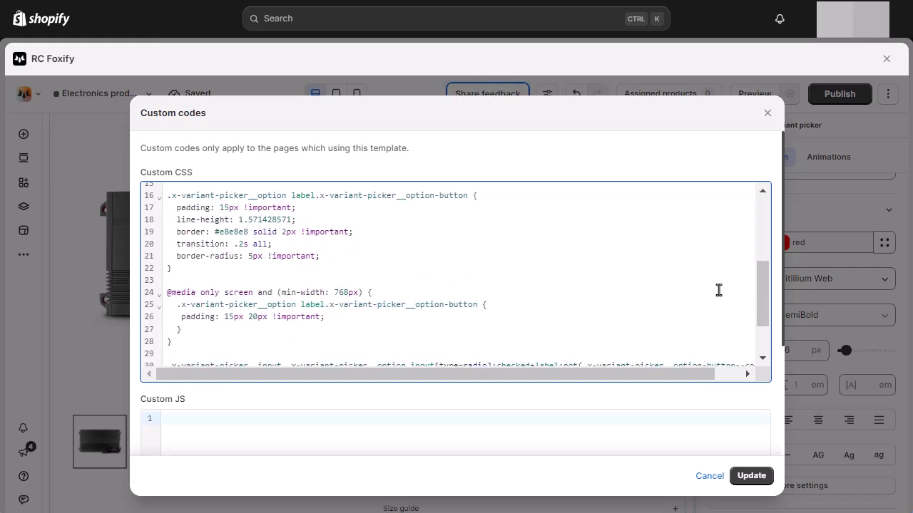
{"action": "scroll", "coordinate": [719, 290], "scroll_direction": "down", "scroll_amount": 2}
{"action": "left_click", "coordinate": [762, 477]}
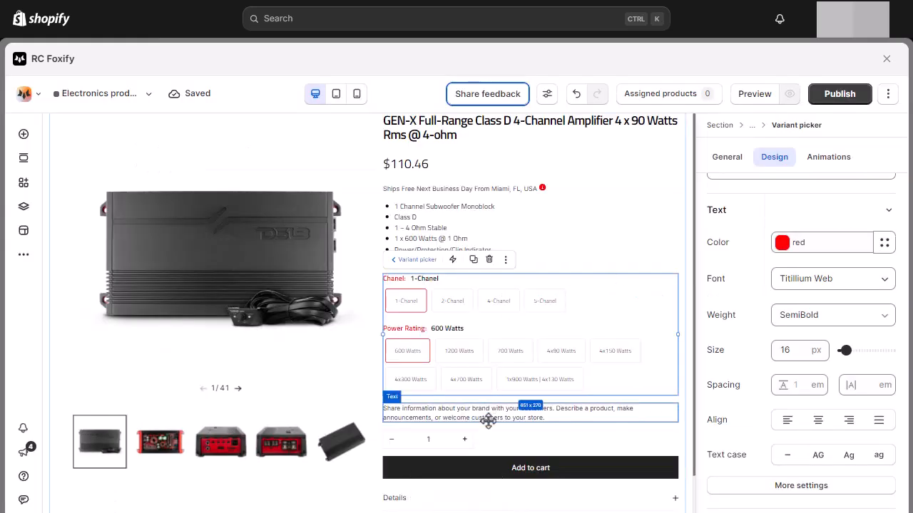
- Delete the placeholder text element between the variant picker and the quantity input
{"action": "left_click", "coordinate": [488, 420]}
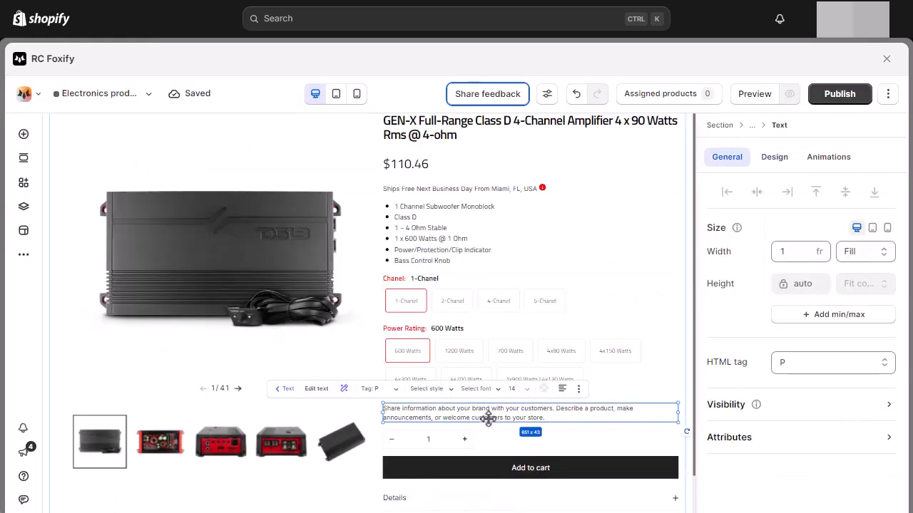
{"action": "left_click", "coordinate": [580, 389]}
{"action": "left_click", "coordinate": [652, 165]}
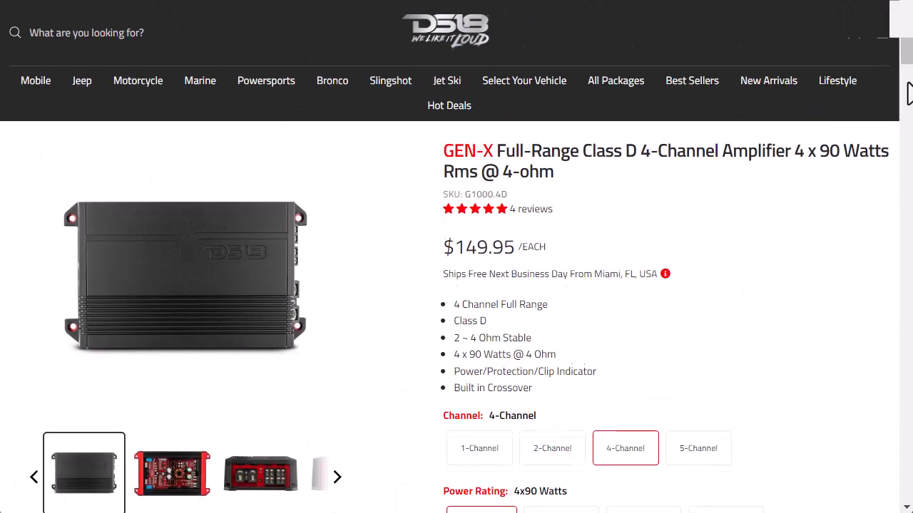
- Check the DS18 page's cart area, add a stack between the variant picker and quantity input with 100% relative width, and save
{"action": "scroll", "coordinate": [909, 95], "scroll_direction": "down", "scroll_amount": 3}
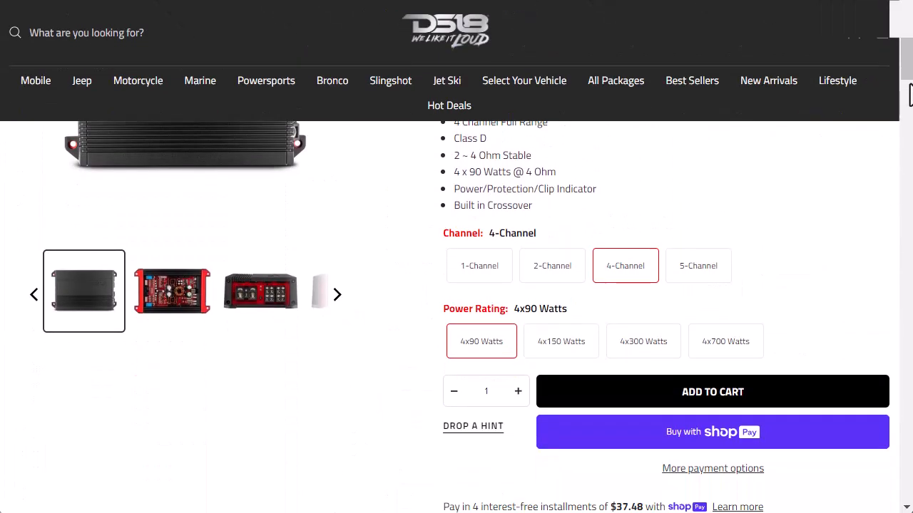
{"action": "scroll", "coordinate": [909, 95], "scroll_direction": "down", "scroll_amount": 1}
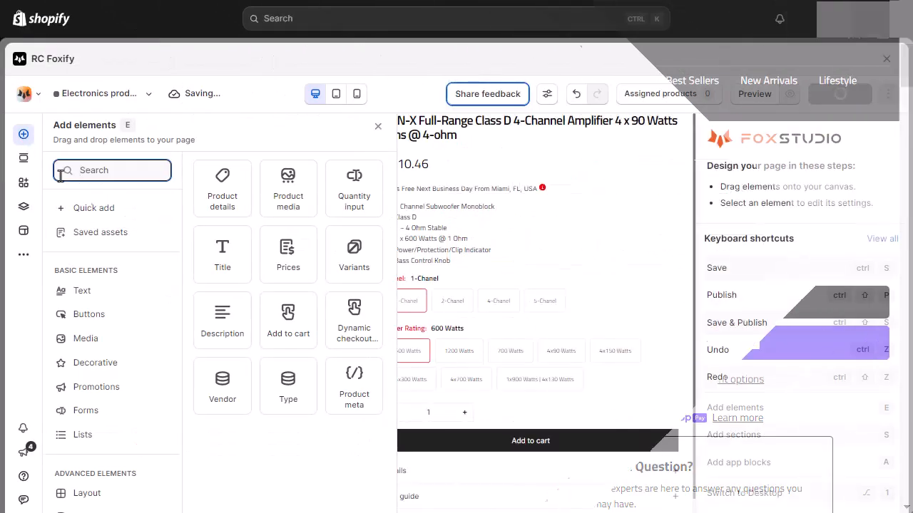
{"action": "left_click", "coordinate": [102, 212]}
{"action": "left_click_drag", "start_coordinate": [229, 323], "coordinate": [459, 441]}
{"action": "left_click", "coordinate": [852, 251]}
{"action": "left_click", "coordinate": [863, 297]}
{"action": "double_click", "coordinate": [789, 252]}
{"action": "type", "text": "100"}
{"action": "left_click", "coordinate": [760, 244]}
{"action": "scroll", "coordinate": [617, 307], "scroll_direction": "down", "scroll_amount": 2}
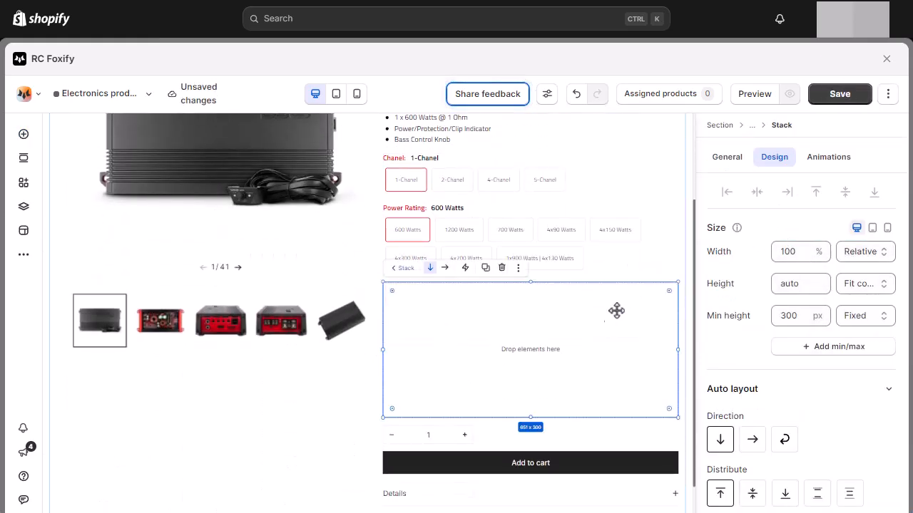
{"action": "key", "text": "ctrl+s"}
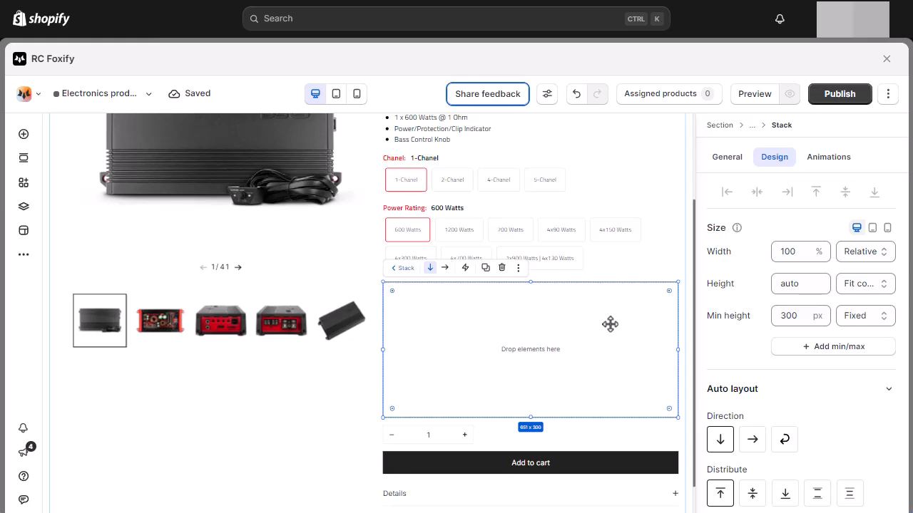
- Clear the new stack's minimum height, switch its direction to horizontal and save the page
{"action": "double_click", "coordinate": [796, 317]}
{"action": "key", "text": "BackSpace"}
{"action": "left_click", "coordinate": [444, 297]}
{"action": "key", "text": "ctrl+s"}
- Add two nested stacks side by side inside the horizontal stack
{"action": "left_click", "coordinate": [24, 134]}
{"action": "left_click_drag", "start_coordinate": [223, 318], "coordinate": [440, 356]}
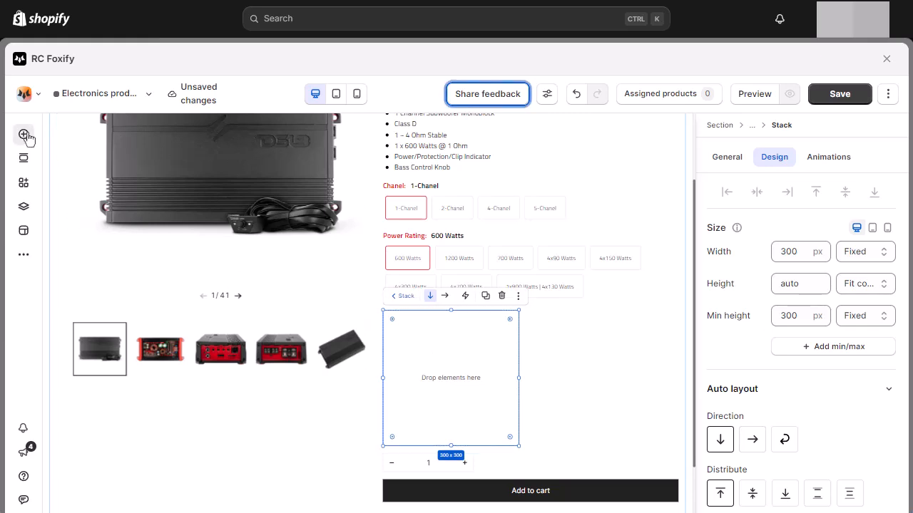
{"action": "left_click", "coordinate": [24, 135]}
{"action": "left_click_drag", "start_coordinate": [222, 318], "coordinate": [571, 378]}
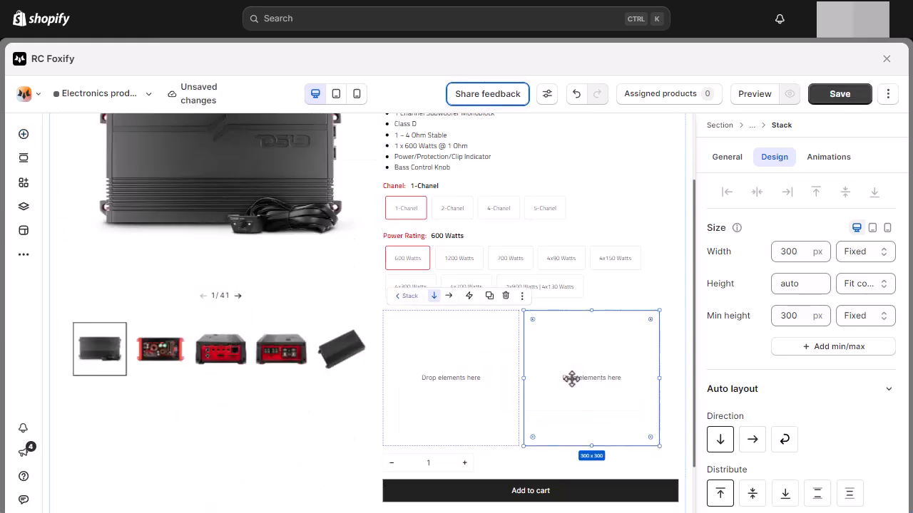
- Set the first nested stack's width to 20% and clear its minimum height
{"action": "left_click", "coordinate": [451, 389]}
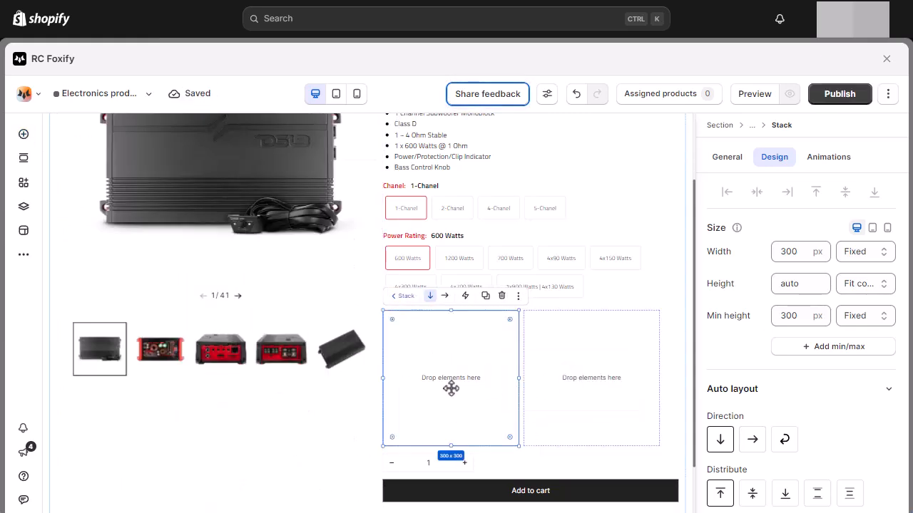
{"action": "left_click", "coordinate": [800, 251]}
{"action": "type", "text": "20%"}
{"action": "key", "text": "Return"}
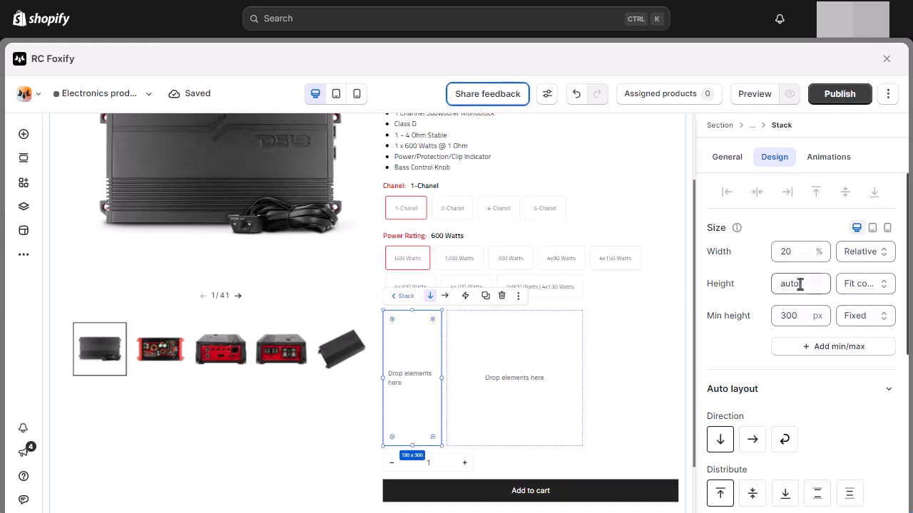
- Set the second nested stack's width to Fill and clear its minimum height
{"action": "left_click", "coordinate": [465, 377]}
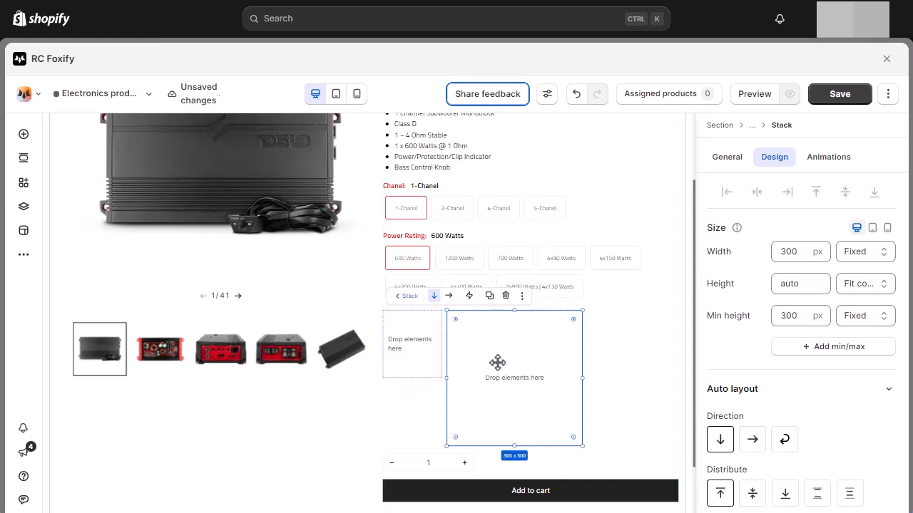
{"action": "left_click", "coordinate": [864, 251]}
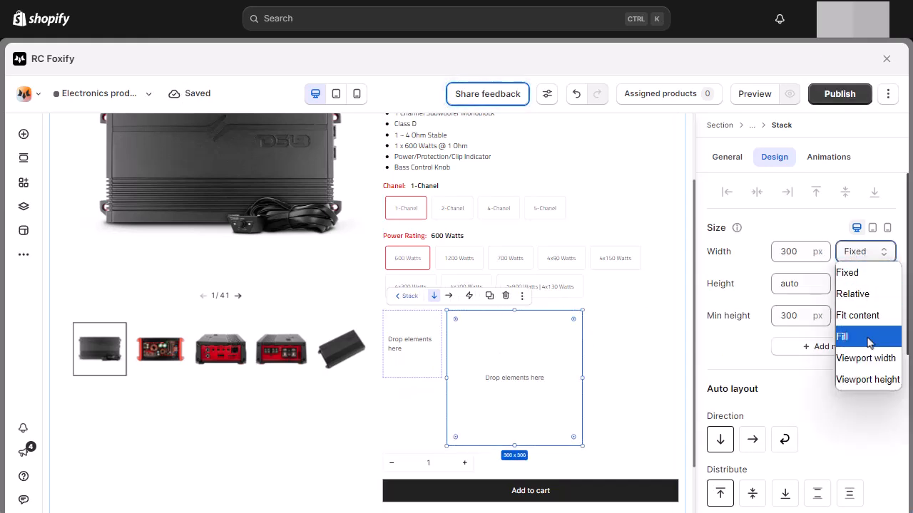
{"action": "left_click", "coordinate": [868, 334]}
{"action": "left_click", "coordinate": [804, 318]}
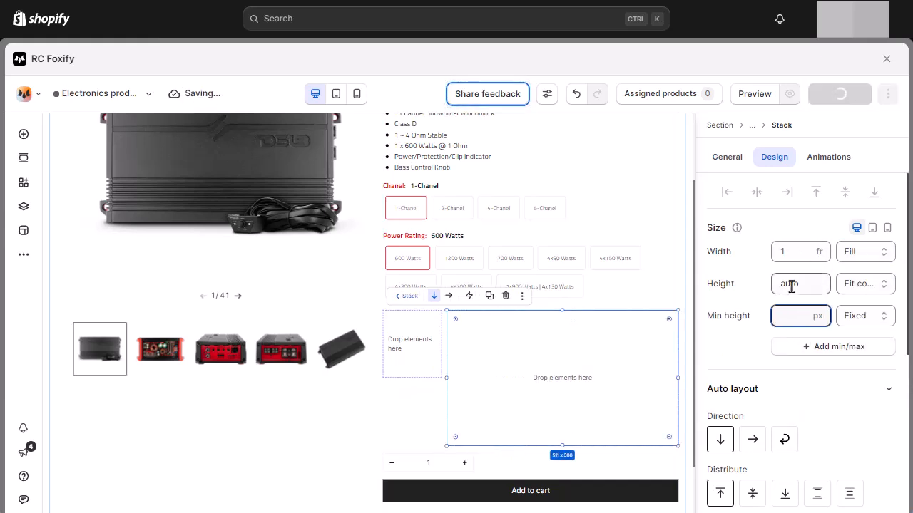
{"action": "left_click", "coordinate": [742, 340]}
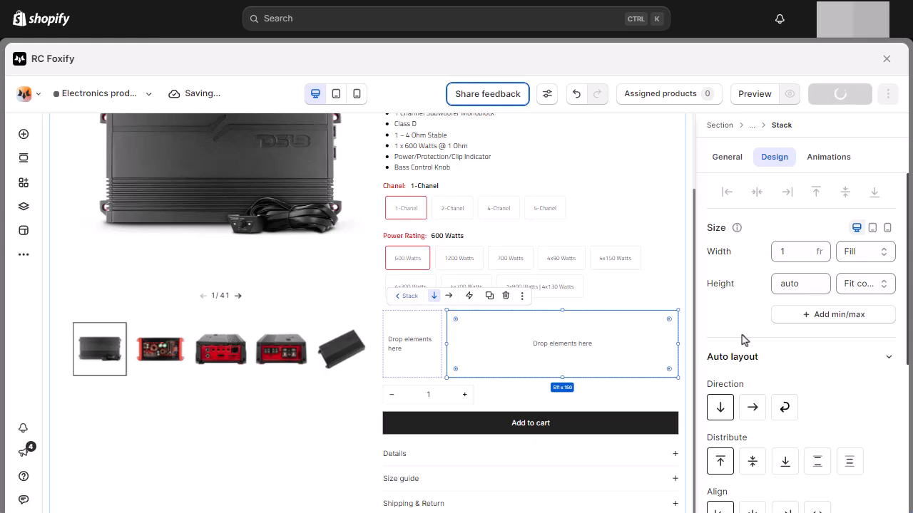
- Move the quantity input into the first nested stack and size it to Fit content width and 46 px height
{"action": "left_click_drag", "start_coordinate": [440, 398], "coordinate": [419, 340]}
{"action": "left_click", "coordinate": [864, 251]}
{"action": "left_click", "coordinate": [859, 312]}
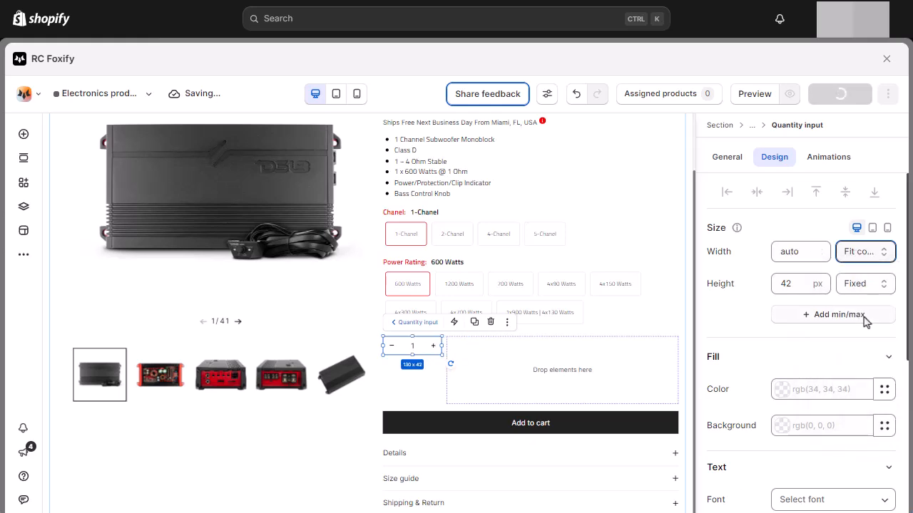
{"action": "type", "text": "46"}
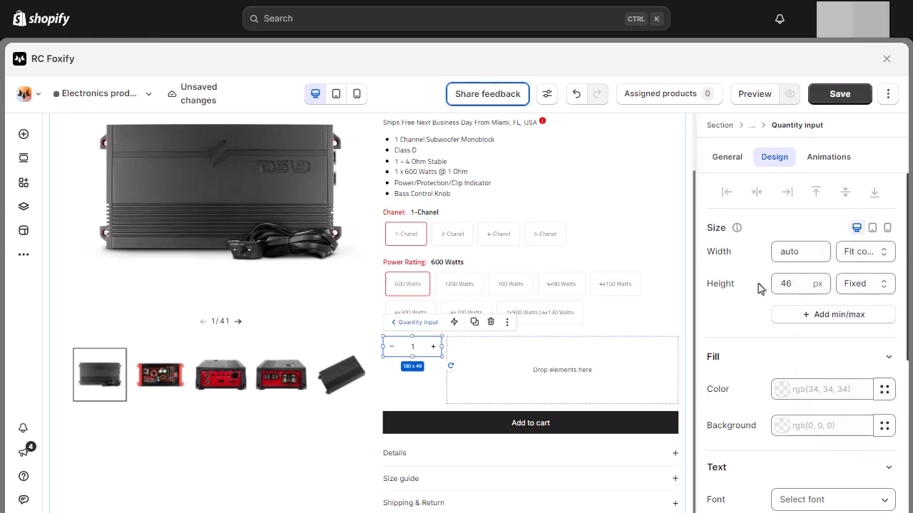
- Add the underlined "Read more" style button below the quantity input
{"action": "left_click", "coordinate": [24, 134]}
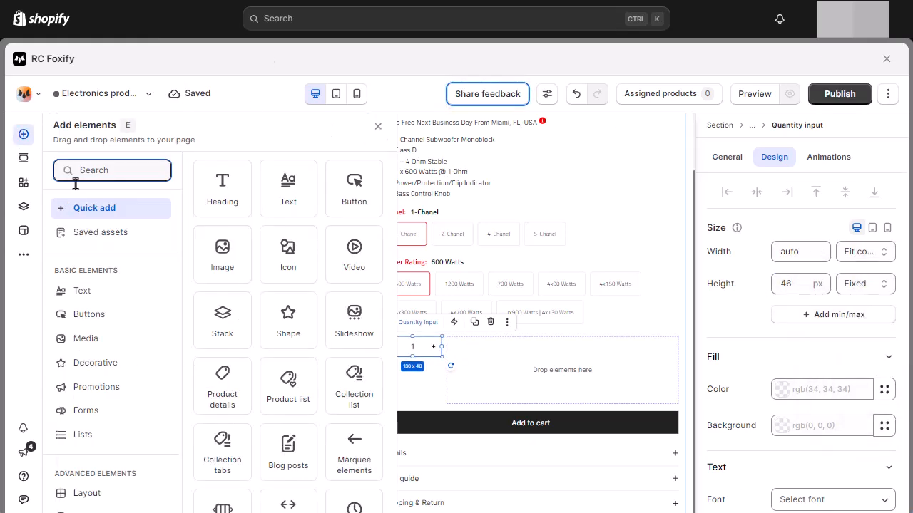
{"action": "left_click", "coordinate": [118, 315]}
{"action": "left_click_drag", "start_coordinate": [357, 310], "coordinate": [415, 357]}
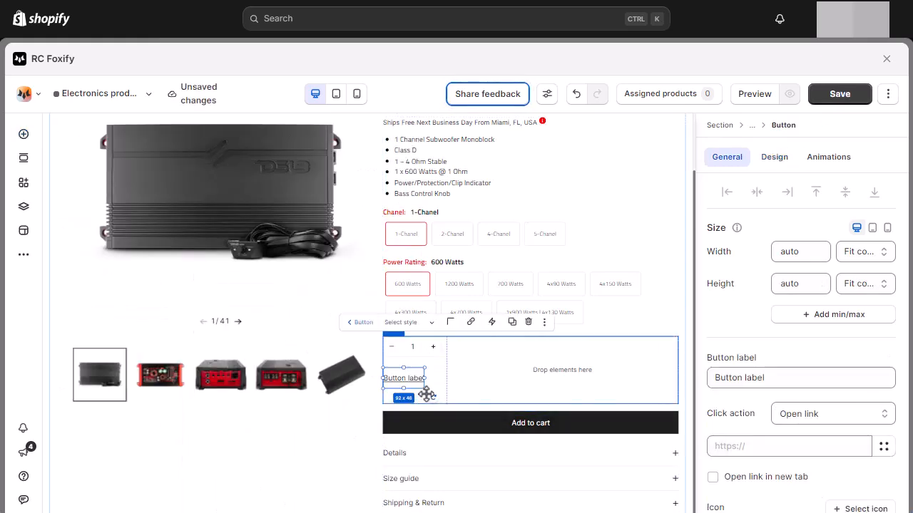
- Set the vertical gap between the quantity input and the underlined button to 0 px, and relabel the button DROP A HINT
{"action": "left_click", "coordinate": [432, 367]}
{"action": "scroll", "coordinate": [852, 428], "scroll_direction": "down", "scroll_amount": 5}
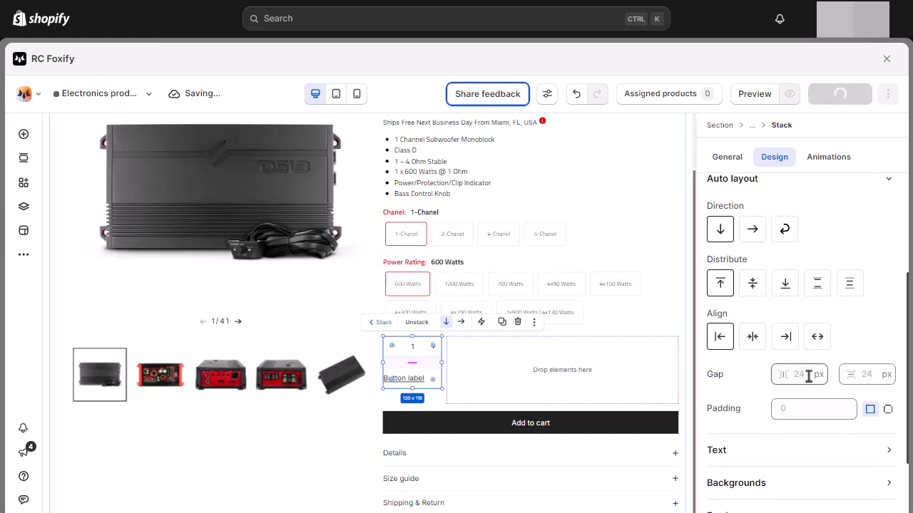
{"action": "left_click", "coordinate": [809, 376]}
{"action": "left_click", "coordinate": [865, 375]}
{"action": "type", "text": "0"}
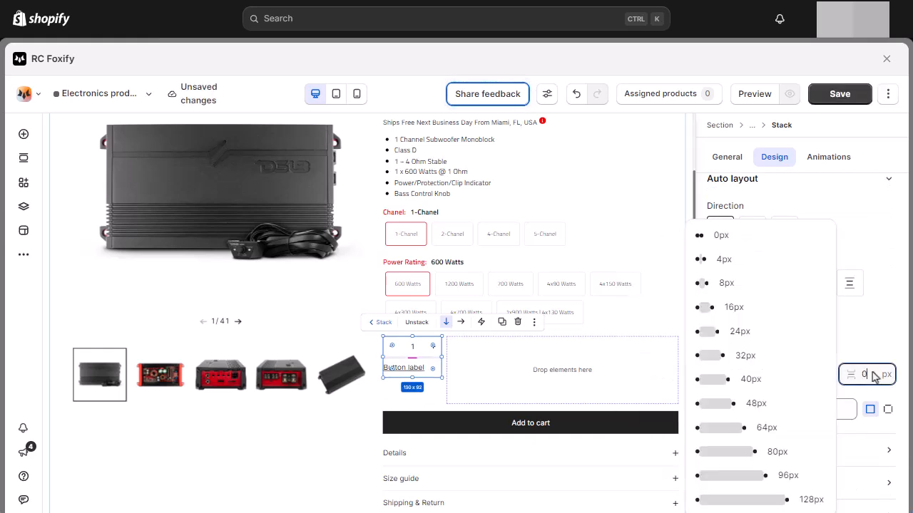
{"action": "left_click", "coordinate": [423, 365]}
- Move the Add to cart button into the second nested stack beside the quantity input
{"action": "left_click", "coordinate": [536, 359]}
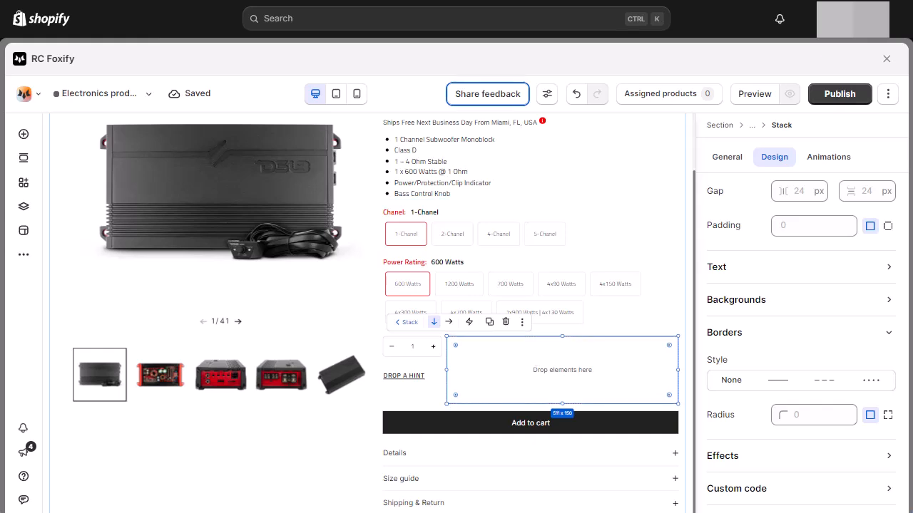
{"action": "left_click", "coordinate": [451, 414]}
{"action": "left_click_drag", "start_coordinate": [451, 413], "coordinate": [504, 363]}
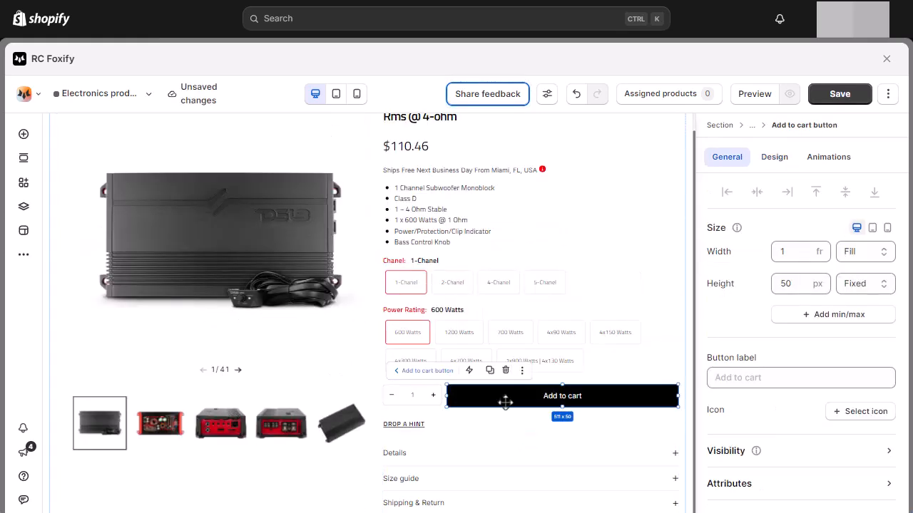
- Add the Dynamic checkout buttons element below the Add to cart button in the second nested stack
{"action": "left_click", "coordinate": [23, 136]}
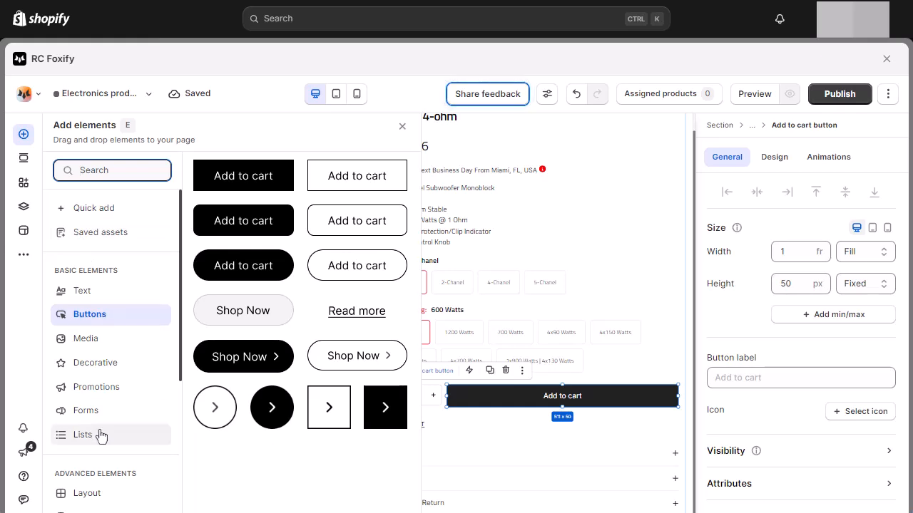
{"action": "scroll", "coordinate": [100, 428], "scroll_direction": "down", "scroll_amount": 3}
{"action": "left_click", "coordinate": [118, 397]}
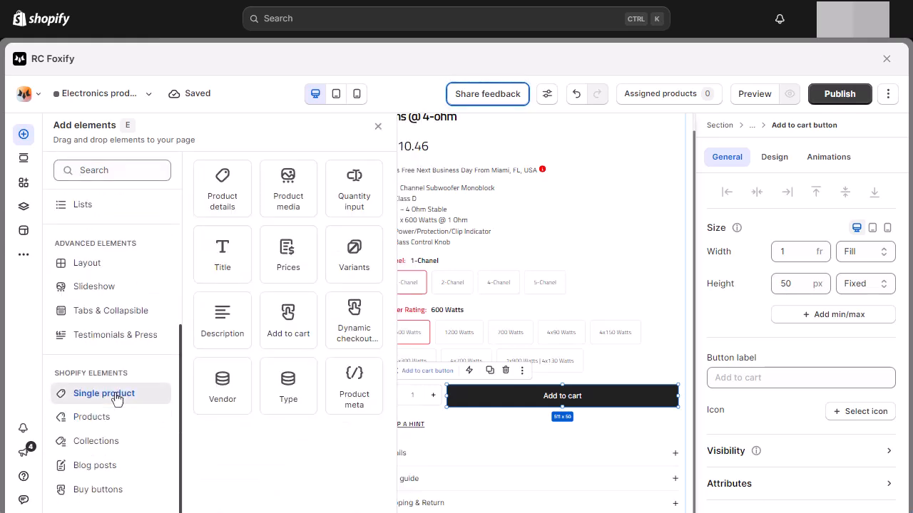
{"action": "left_click_drag", "start_coordinate": [342, 321], "coordinate": [642, 406]}
{"action": "left_click", "coordinate": [24, 207]}
{"action": "left_click_drag", "start_coordinate": [147, 406], "coordinate": [165, 383]}
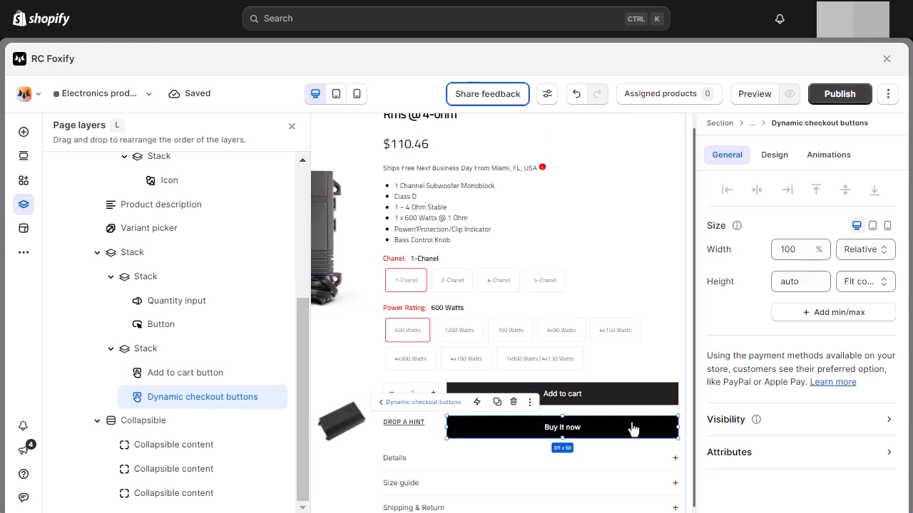
{"action": "left_click", "coordinate": [290, 127]}
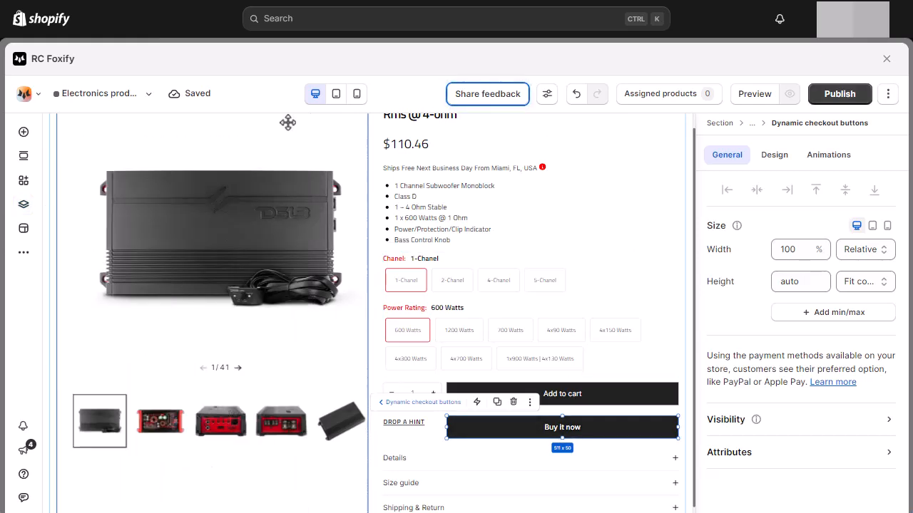
- Reduce the vertical gap in the stack holding the Add to cart and Buy it now buttons
{"action": "scroll", "coordinate": [606, 312], "scroll_direction": "down", "scroll_amount": 1}
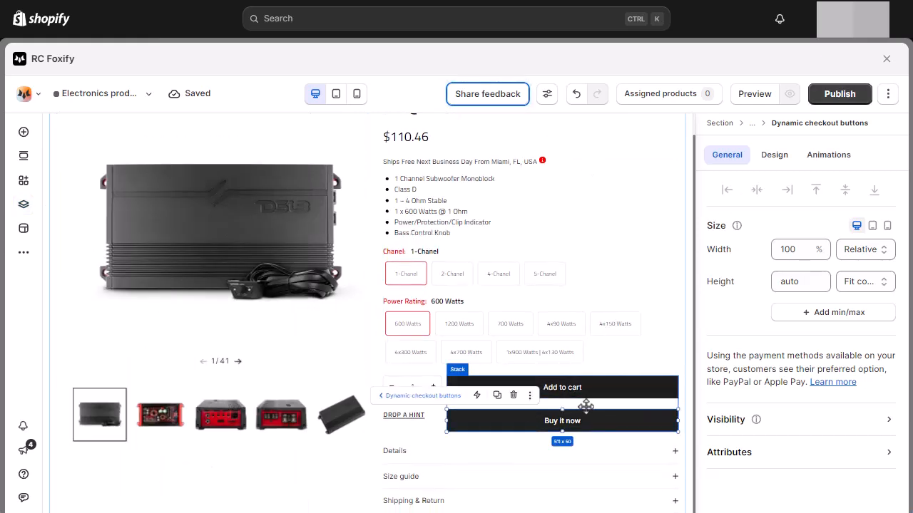
{"action": "left_click", "coordinate": [604, 390]}
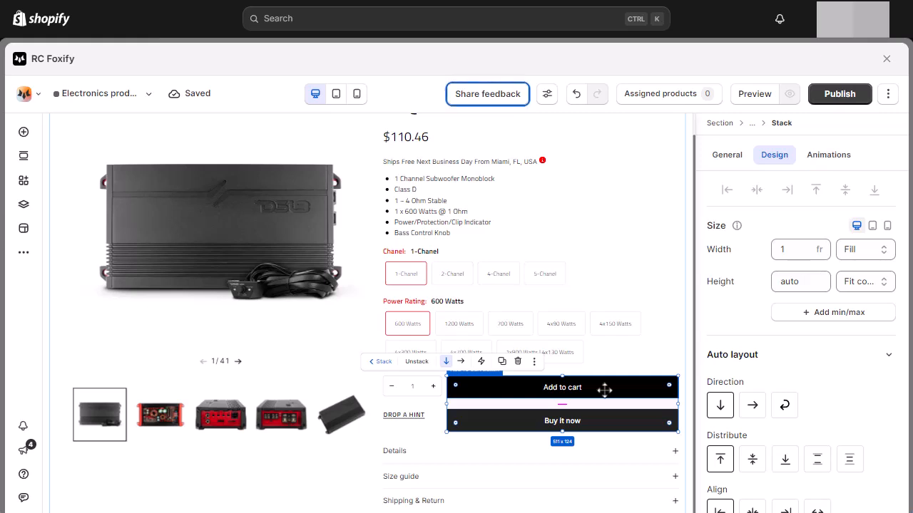
{"action": "scroll", "coordinate": [851, 427], "scroll_direction": "down", "scroll_amount": 5}
{"action": "left_click", "coordinate": [864, 283]}
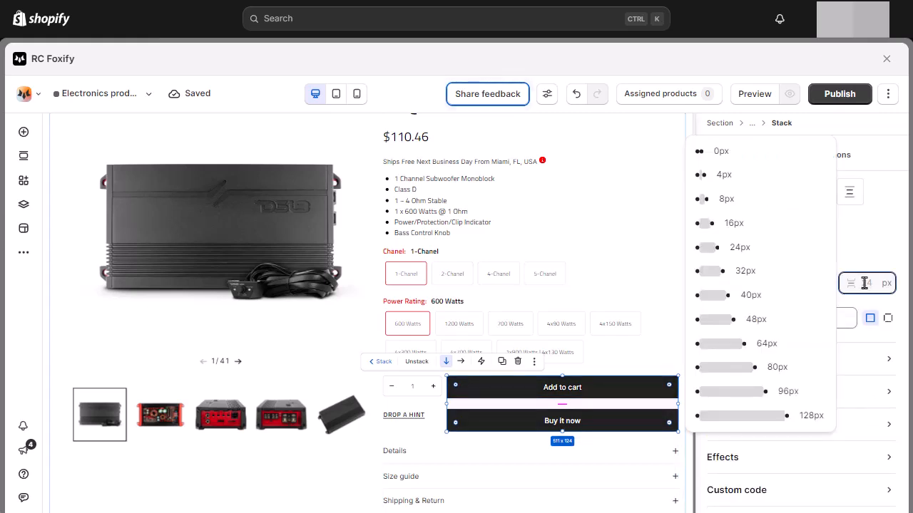
{"action": "type", "text": "0"}
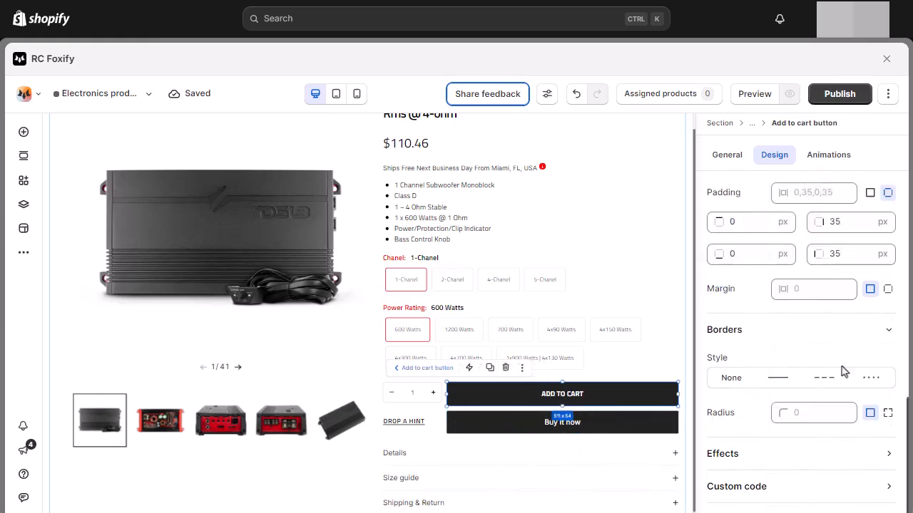
- Try a 6 px corner radius on the Add to cart button and undo the last change
{"action": "left_click", "coordinate": [810, 419]}
{"action": "left_click", "coordinate": [811, 394]}
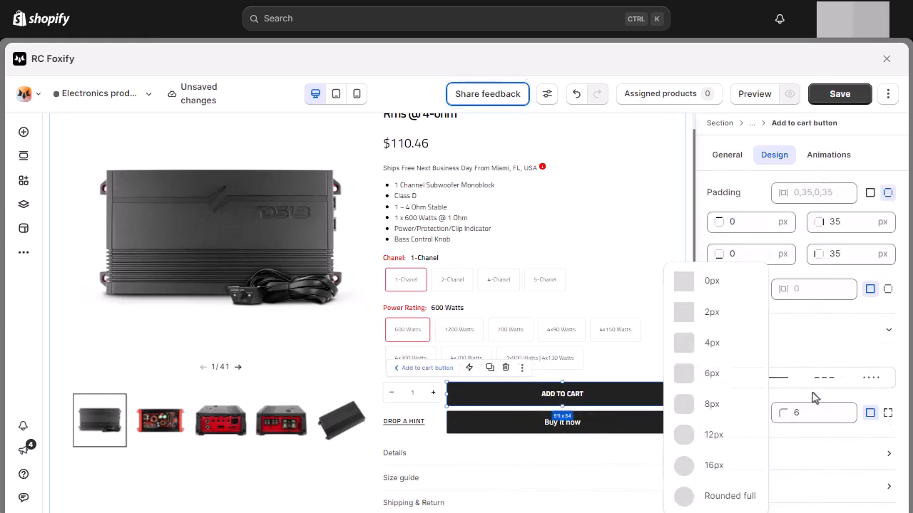
{"action": "left_click", "coordinate": [810, 413]}
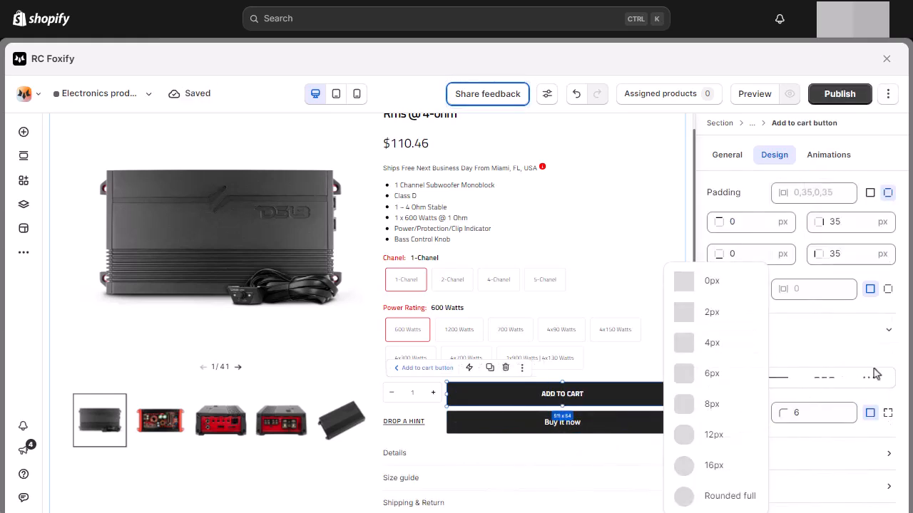
{"action": "key", "text": "ctrl+z"}
- Add a new Stack element between the cart area and the collapsible Details list
{"action": "left_click", "coordinate": [23, 132]}
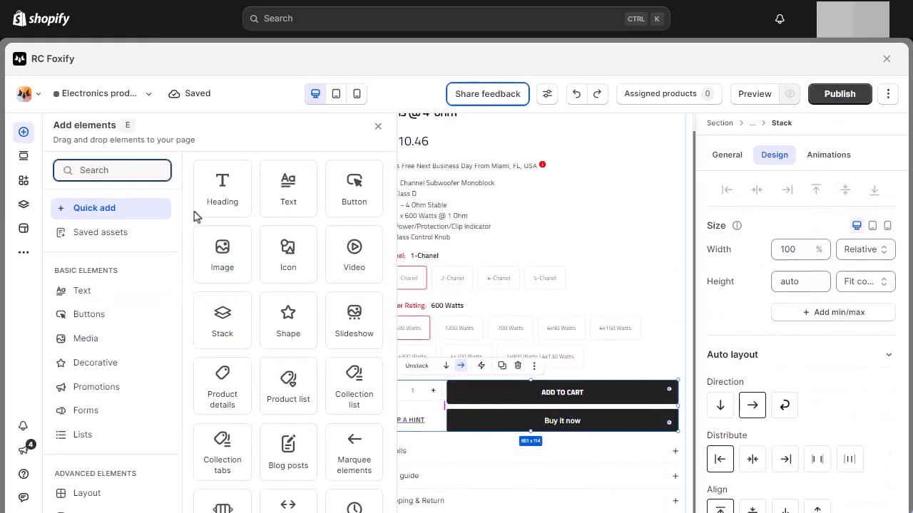
{"action": "left_click_drag", "start_coordinate": [238, 336], "coordinate": [435, 456]}
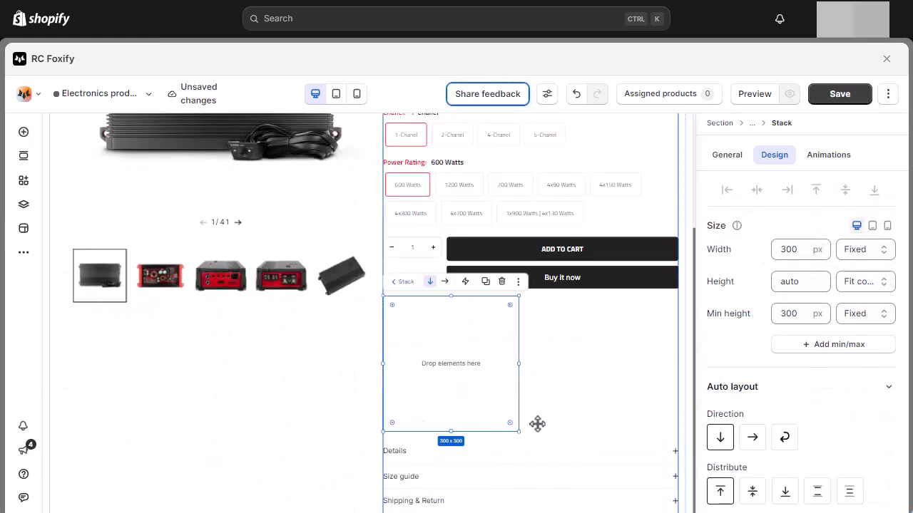
{"action": "left_click", "coordinate": [542, 452]}
{"action": "left_click", "coordinate": [518, 425]}
{"action": "left_click", "coordinate": [422, 432]}
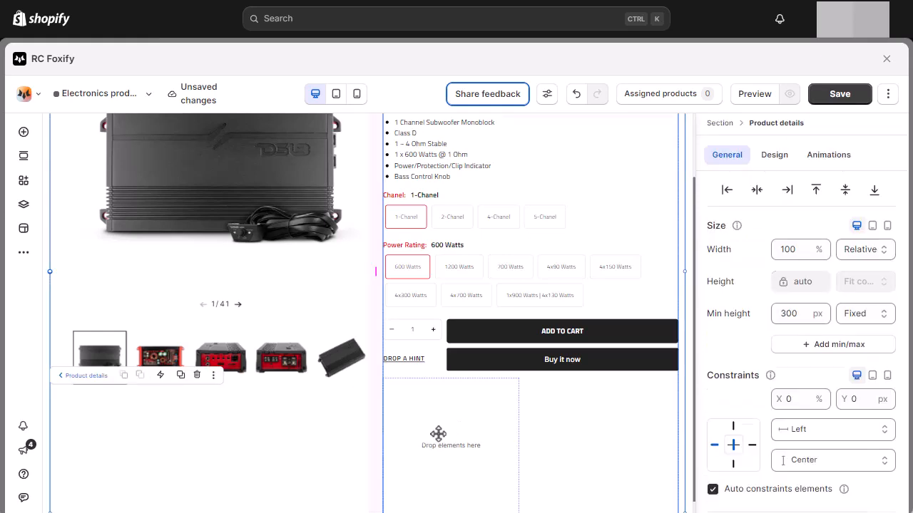
- Size the new empty stack to 100% relative width and remove its minimum height
{"action": "left_click", "coordinate": [452, 433]}
{"action": "left_click", "coordinate": [858, 251]}
{"action": "left_click", "coordinate": [856, 292]}
{"action": "double_click", "coordinate": [803, 249]}
{"action": "type", "text": "100"}
{"action": "double_click", "coordinate": [799, 313]}
- Set the new stack's horizontal gap to 40 px and its bottom padding to 40 px
{"action": "scroll", "coordinate": [802, 303], "scroll_direction": "down", "scroll_amount": 4}
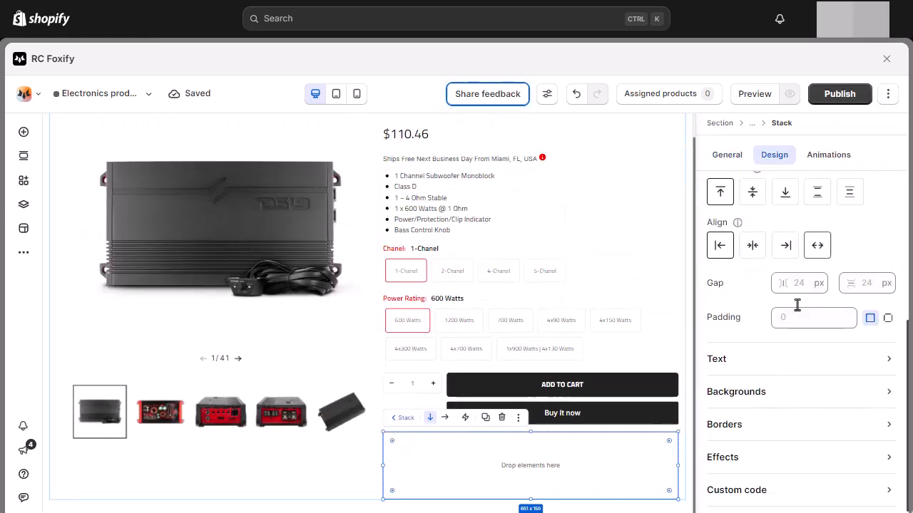
{"action": "left_click", "coordinate": [792, 282]}
{"action": "left_click", "coordinate": [888, 318]}
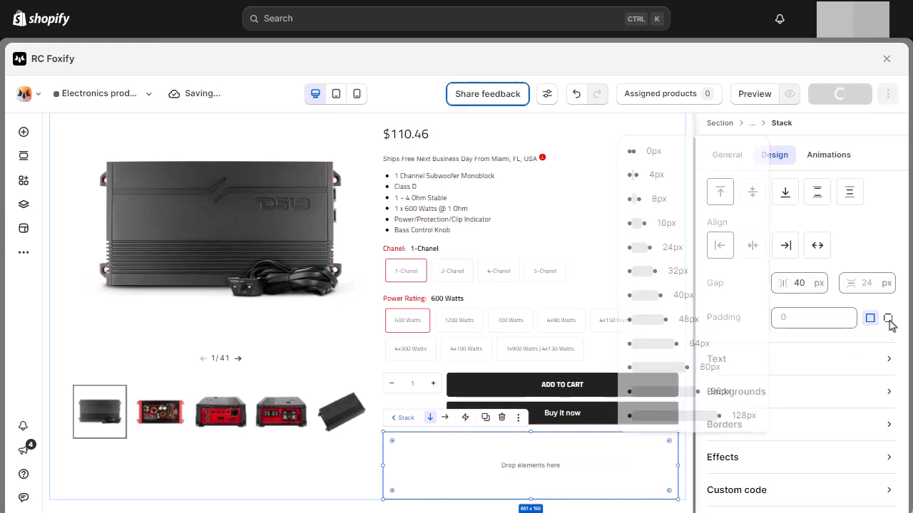
{"action": "left_click", "coordinate": [748, 379]}
{"action": "type", "text": "40"}
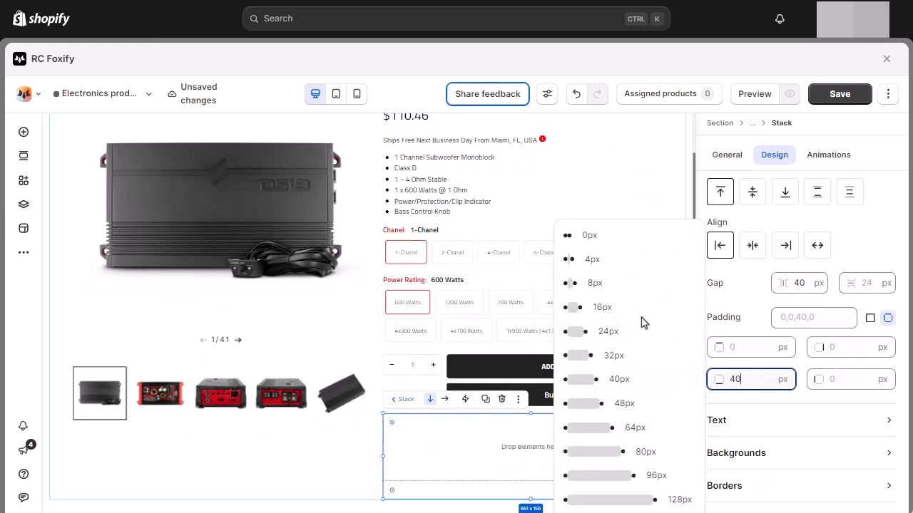
- Add a four-column grid layout inside the empty stack
{"action": "left_click", "coordinate": [23, 132]}
{"action": "scroll", "coordinate": [132, 285], "scroll_direction": "down", "scroll_amount": 5}
{"action": "left_click", "coordinate": [133, 319]}
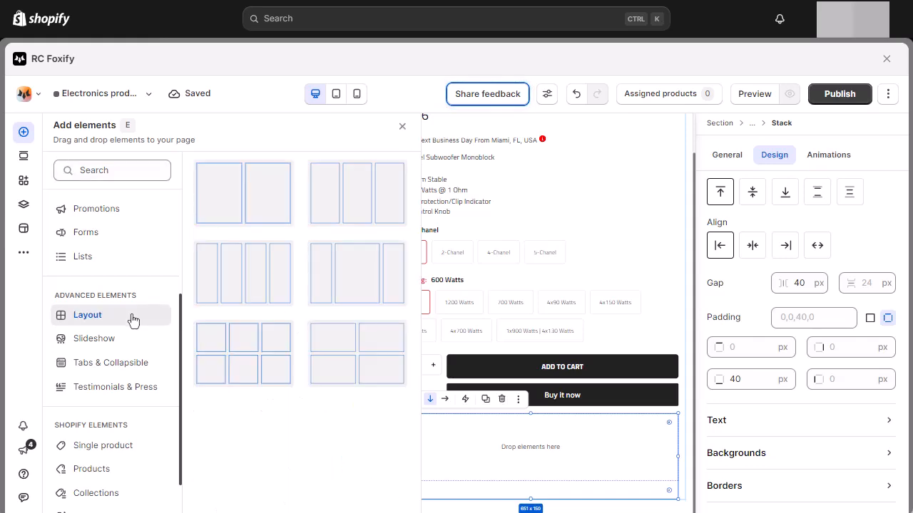
{"action": "left_click_drag", "start_coordinate": [524, 434], "coordinate": [525, 446]}
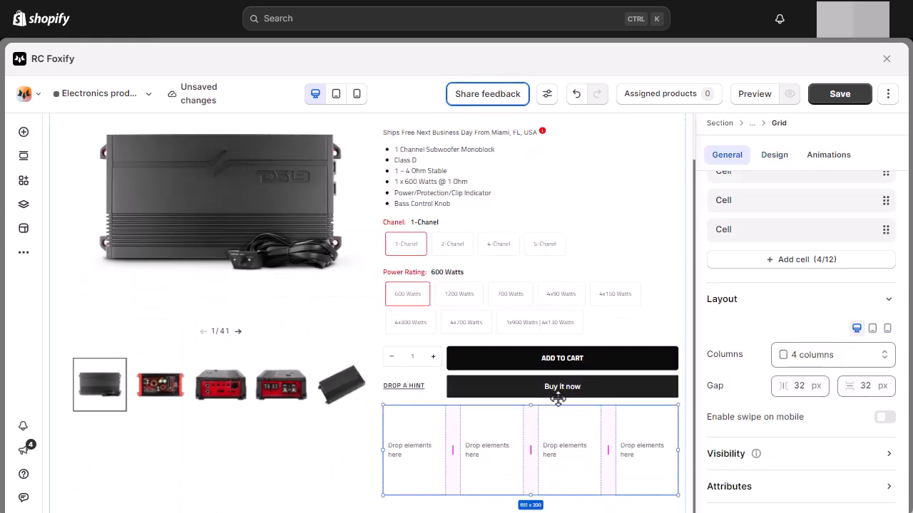
- Add a two-column grid layout above the four-column grid in the same stack
{"action": "left_click", "coordinate": [23, 132]}
{"action": "left_click_drag", "start_coordinate": [243, 193], "coordinate": [530, 401]}
{"action": "scroll", "coordinate": [585, 378], "scroll_direction": "down", "scroll_amount": 2}
- Set the column span of both cells in the two-column grid to 2 columns
{"action": "key", "text": "l"}
{"action": "scroll", "coordinate": [235, 311], "scroll_direction": "down", "scroll_amount": 1}
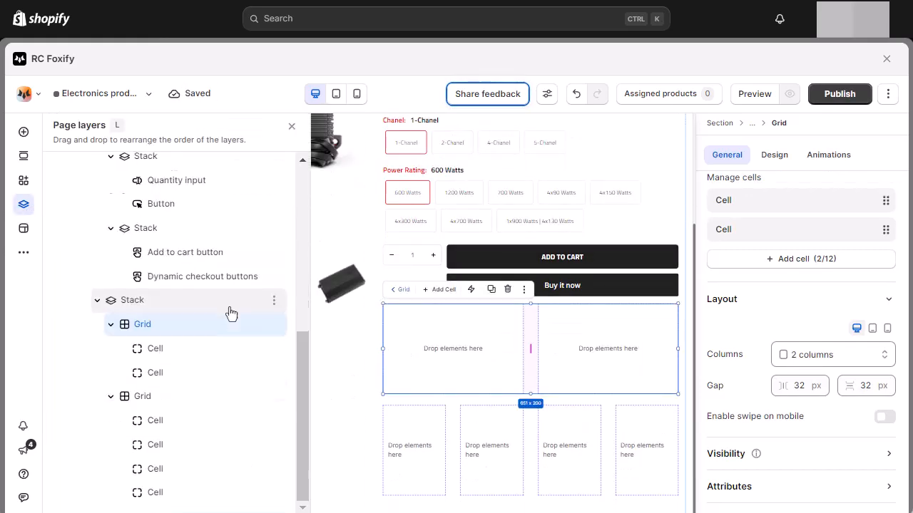
{"action": "left_click", "coordinate": [216, 350]}
{"action": "left_click", "coordinate": [728, 155]}
{"action": "left_click", "coordinate": [820, 250]}
{"action": "left_click", "coordinate": [823, 294]}
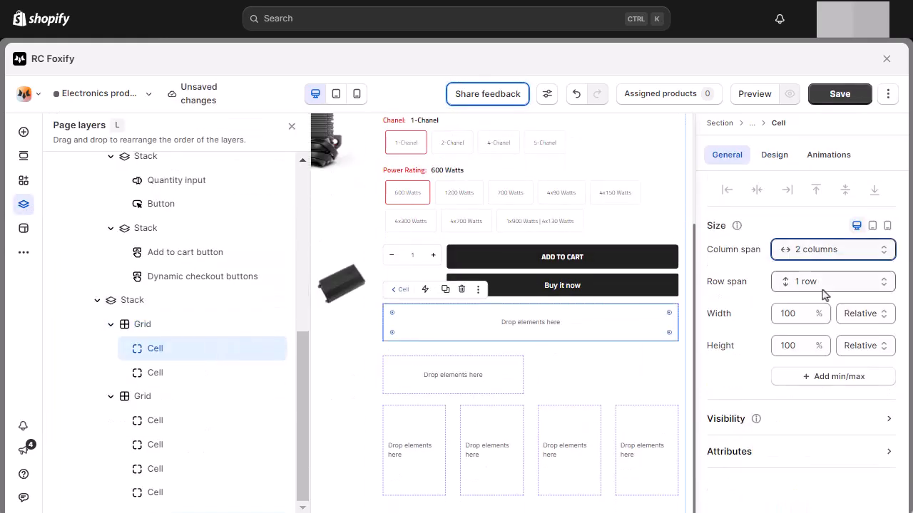
{"action": "left_click", "coordinate": [206, 378]}
{"action": "left_click", "coordinate": [845, 251]}
{"action": "left_click", "coordinate": [855, 292]}
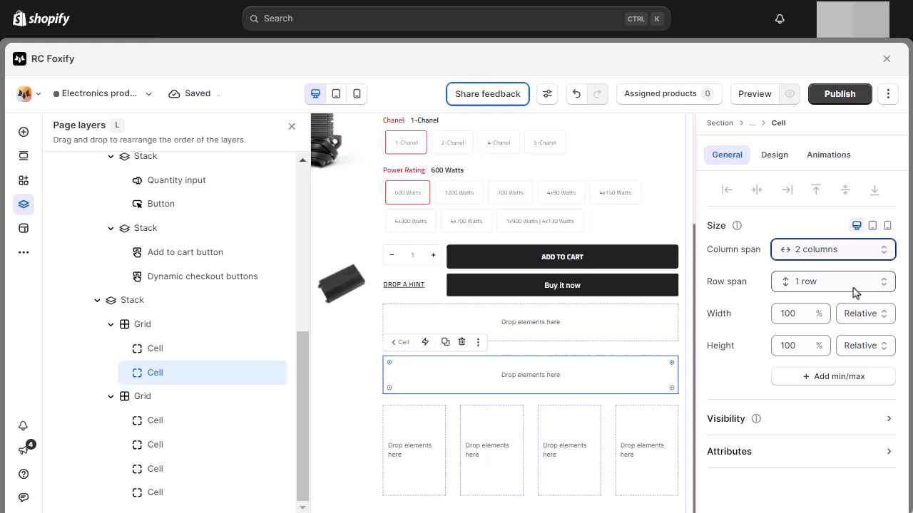
- Limit the two-cell grid to a maximum width of 500 px
{"action": "left_click", "coordinate": [572, 350]}
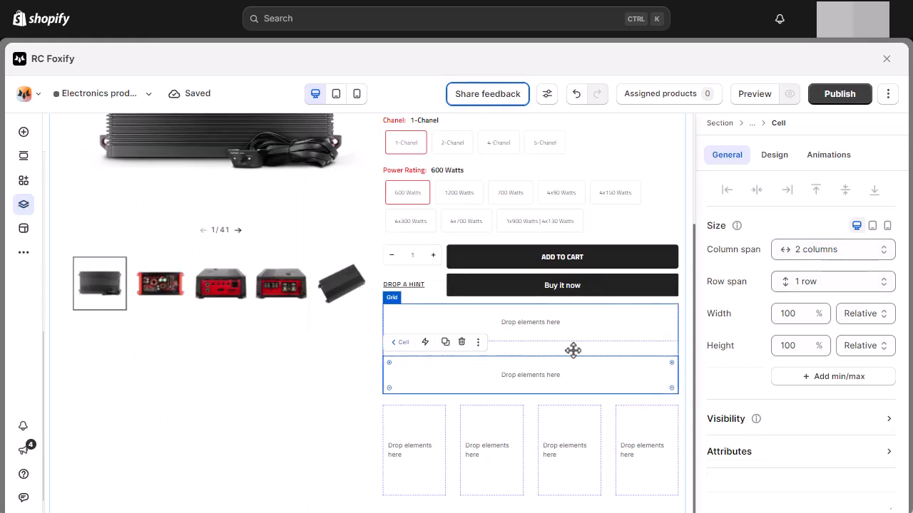
{"action": "left_click", "coordinate": [821, 347]}
{"action": "type", "text": "500px"}
{"action": "key", "text": "Return"}
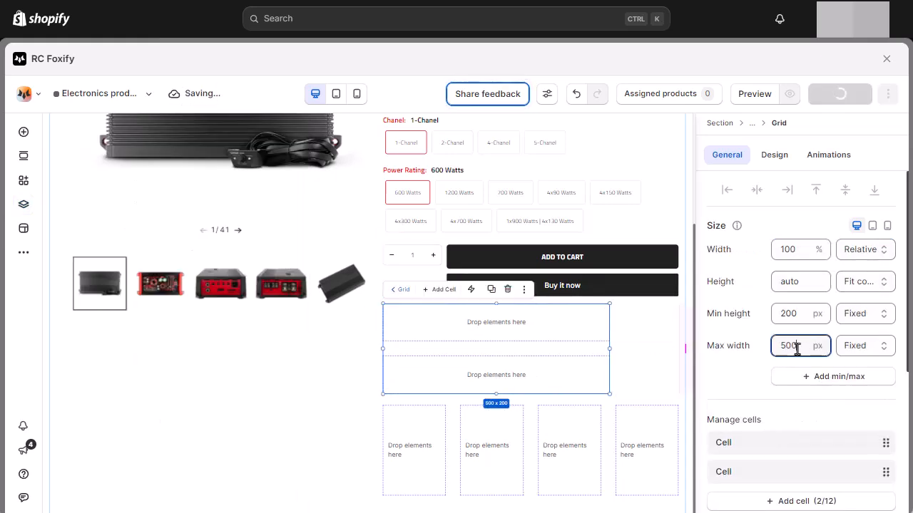
- Set the two-cell grid's horizontal and vertical gaps to 0 px
{"action": "scroll", "coordinate": [797, 350], "scroll_direction": "down", "scroll_amount": 5}
{"action": "double_click", "coordinate": [802, 386]}
{"action": "type", "text": "0"}
{"action": "left_click", "coordinate": [817, 335]}
{"action": "double_click", "coordinate": [865, 386]}
{"action": "type", "text": "0"}
{"action": "left_click", "coordinate": [817, 335]}
{"action": "scroll", "coordinate": [817, 334], "scroll_direction": "up", "scroll_amount": 5}
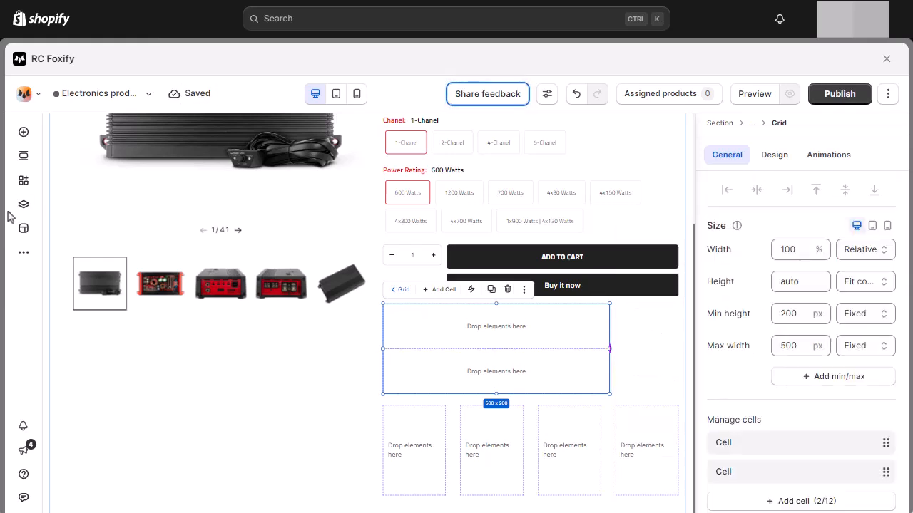
- Center-align the contents of the stack that holds both grids
{"action": "left_click", "coordinate": [23, 205]}
{"action": "left_click", "coordinate": [179, 311]}
{"action": "scroll", "coordinate": [798, 452], "scroll_direction": "down", "scroll_amount": 1}
{"action": "left_click", "coordinate": [755, 426]}
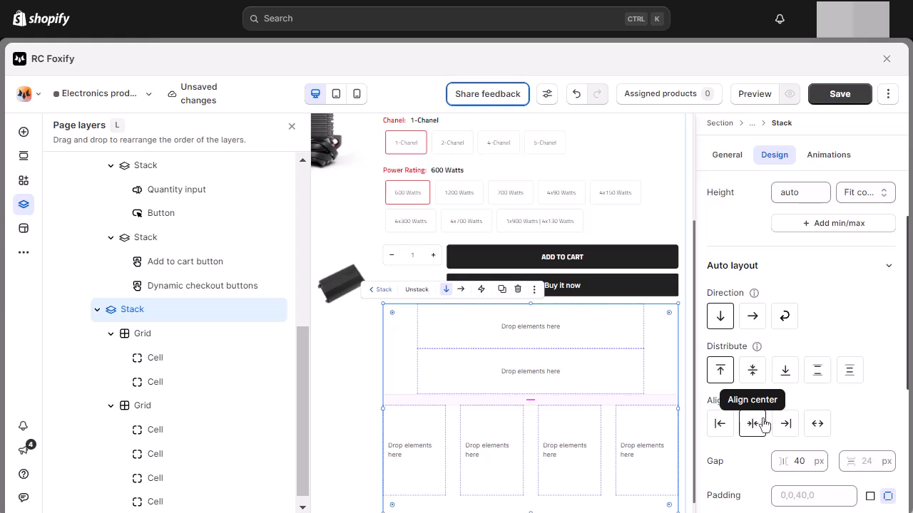
- Give the two-cell grid a solid black border with a 2 px width and a 5 px corner radius
{"action": "left_click", "coordinate": [204, 337]}
{"action": "left_click", "coordinate": [784, 161]}
{"action": "left_click", "coordinate": [781, 421]}
{"action": "scroll", "coordinate": [781, 422], "scroll_direction": "down", "scroll_amount": 1}
{"action": "left_click", "coordinate": [778, 378]}
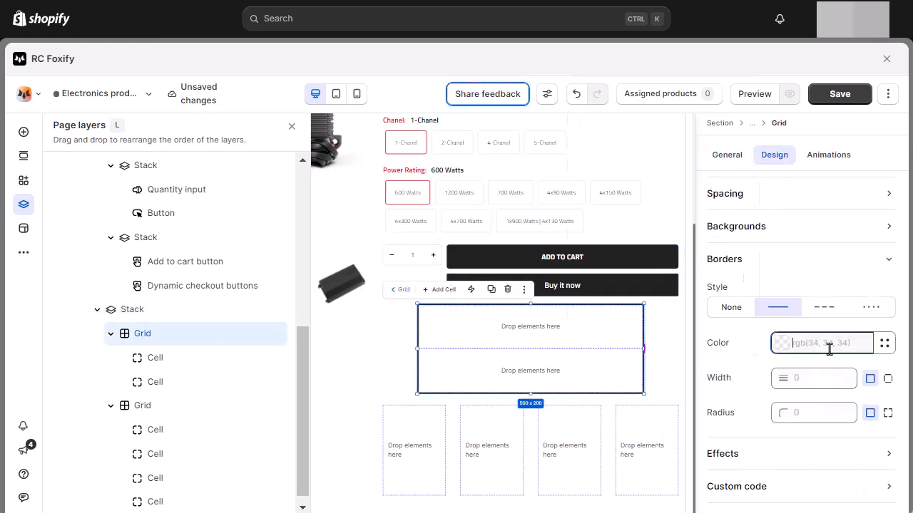
{"action": "left_click", "coordinate": [826, 345]}
{"action": "left_click", "coordinate": [604, 333]}
{"action": "left_click", "coordinate": [755, 371]}
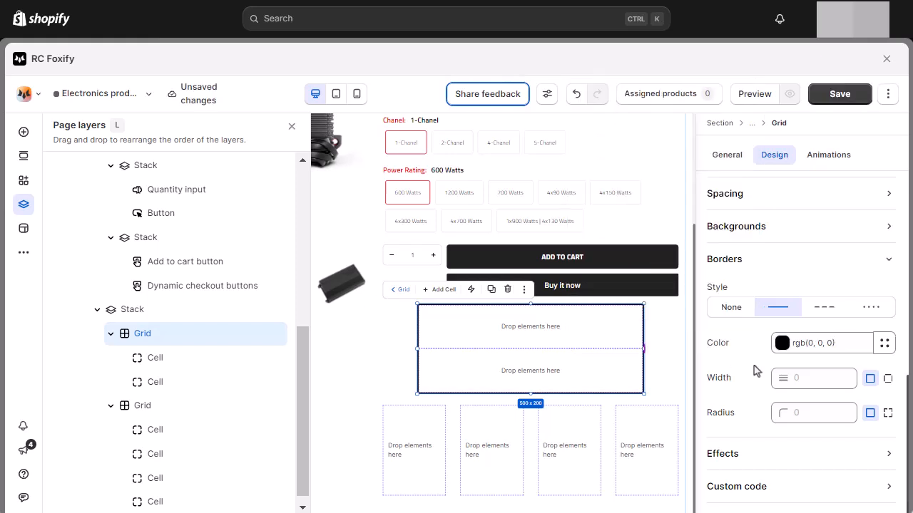
{"action": "left_click", "coordinate": [820, 378]}
{"action": "type", "text": "2"}
{"action": "left_click", "coordinate": [820, 412]}
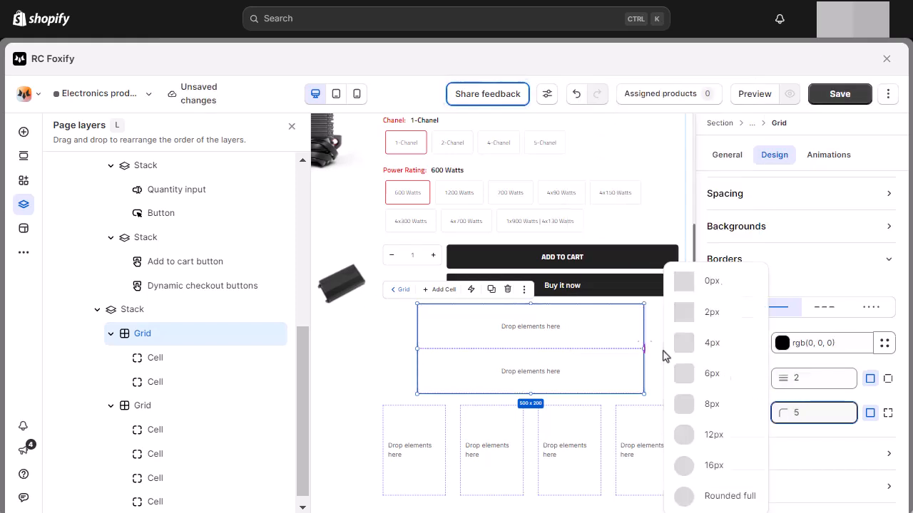
- Try a solid black border on the first cell of the two-cell grid
{"action": "left_click", "coordinate": [605, 329]}
{"action": "left_click", "coordinate": [778, 378]}
{"action": "left_click", "coordinate": [815, 357]}
{"action": "left_click", "coordinate": [601, 394]}
{"action": "left_click", "coordinate": [806, 446]}
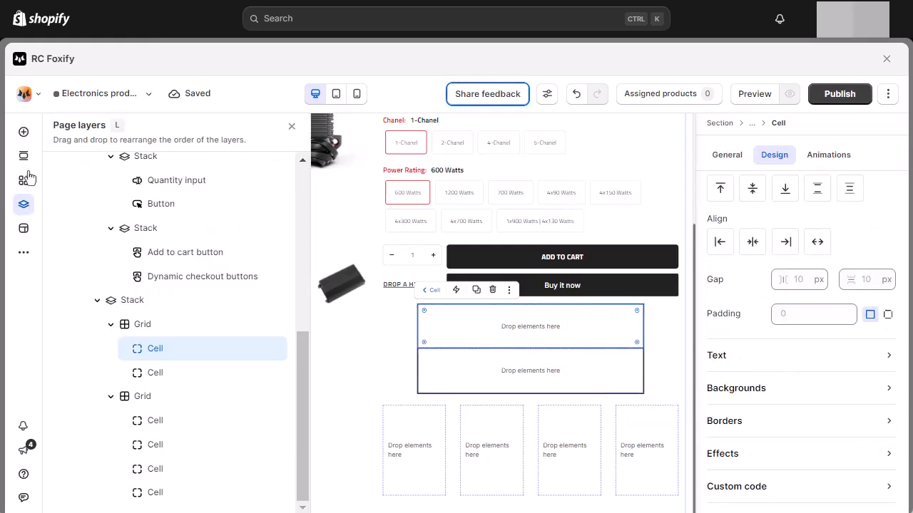
- Add a stack inside the first grid cell, set its width to 100% relative and remove its minimum height
{"action": "left_click", "coordinate": [24, 132]}
{"action": "left_click_drag", "start_coordinate": [222, 318], "coordinate": [502, 336]}
{"action": "left_click", "coordinate": [727, 154]}
{"action": "left_click", "coordinate": [865, 249]}
{"action": "left_click", "coordinate": [856, 291]}
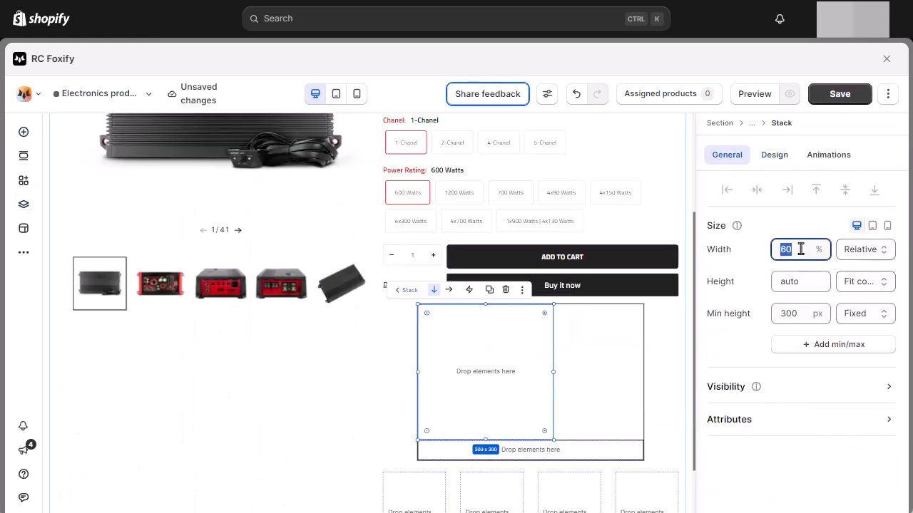
{"action": "type", "text": "100"}
{"action": "left_click", "coordinate": [791, 313]}
{"action": "key", "text": "BackSpace"}
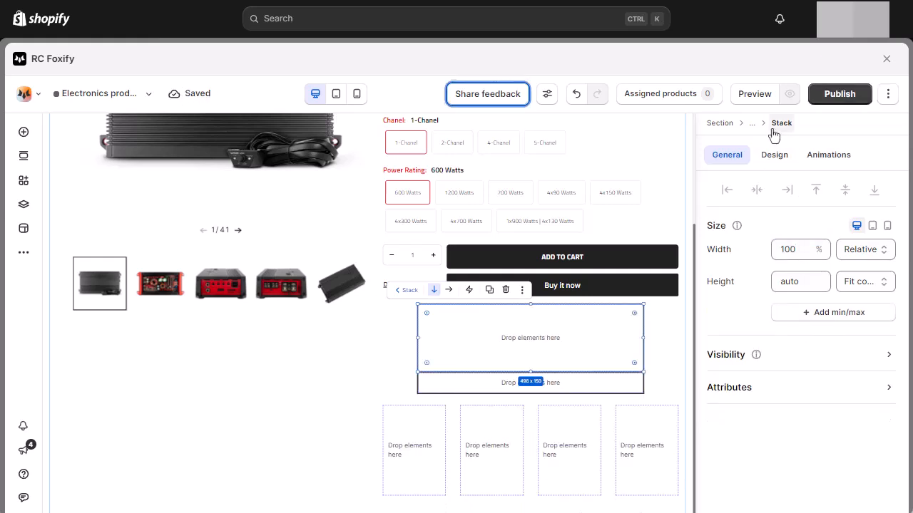
- Set the first cell's stack to 0 px horizontal and vertical gaps and 20 px padding
{"action": "left_click", "coordinate": [780, 157]}
{"action": "left_click", "coordinate": [810, 281]}
{"action": "left_click", "coordinate": [875, 285]}
{"action": "left_click", "coordinate": [873, 282]}
{"action": "type", "text": "0"}
{"action": "left_click", "coordinate": [901, 254]}
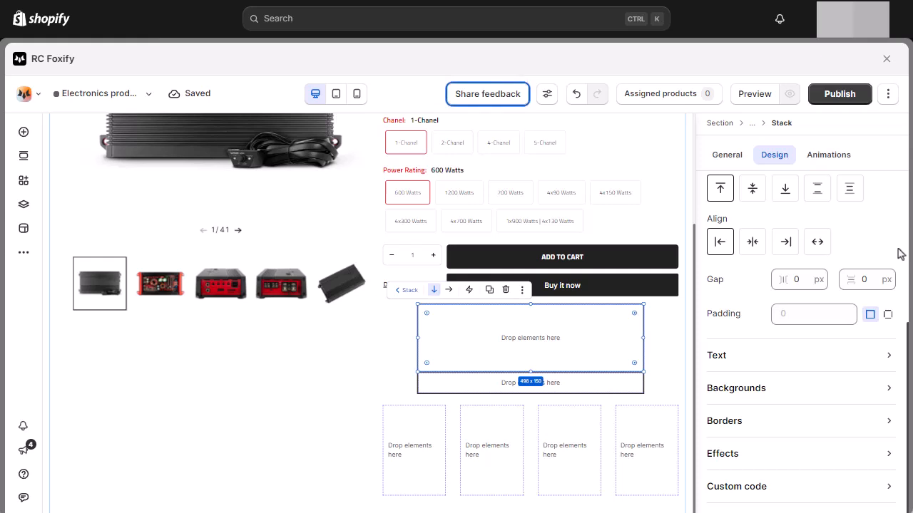
{"action": "left_click", "coordinate": [820, 315]}
{"action": "type", "text": "20"}
- Give the first cell's stack a solid black border with a bottom width of 2 px
{"action": "left_click", "coordinate": [806, 421]}
{"action": "scroll", "coordinate": [805, 385], "scroll_direction": "down", "scroll_amount": 2}
{"action": "left_click", "coordinate": [780, 379]}
{"action": "left_click", "coordinate": [820, 413]}
{"action": "left_click", "coordinate": [601, 398]}
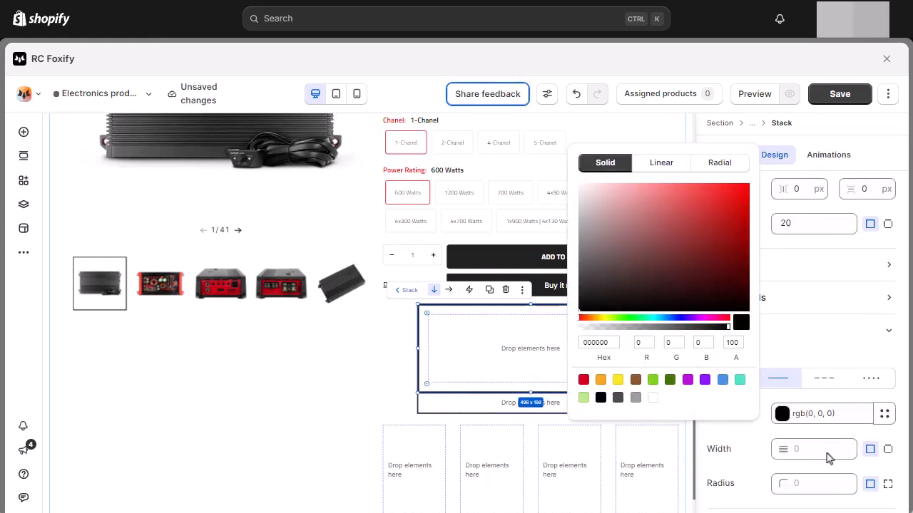
{"action": "left_click", "coordinate": [827, 458]}
{"action": "left_click", "coordinate": [888, 378]}
{"action": "left_click", "coordinate": [758, 443]}
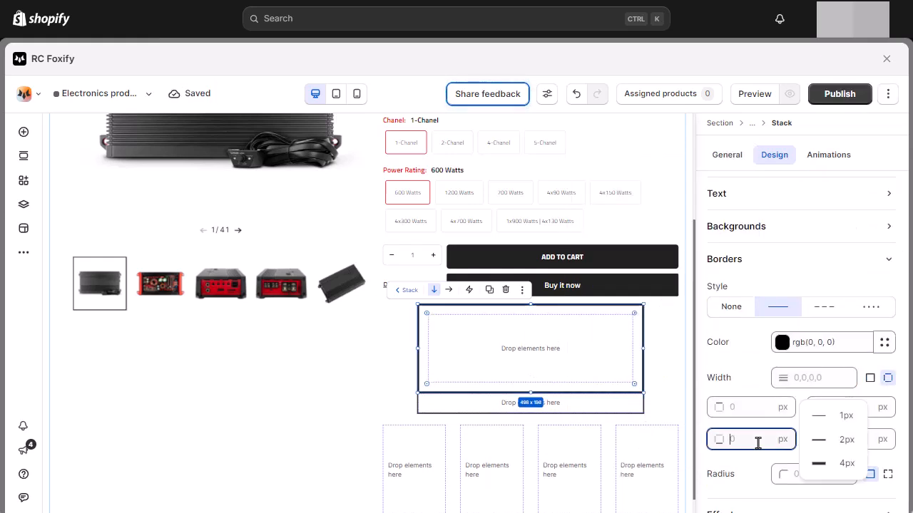
{"action": "type", "text": "2"}
- Add a nested stack inside the first cell's bordered stack and place an Image element in it
{"action": "left_click", "coordinate": [26, 140]}
{"action": "left_click_drag", "start_coordinate": [222, 321], "coordinate": [468, 350]}
{"action": "left_click", "coordinate": [24, 206]}
{"action": "left_click", "coordinate": [24, 132]}
{"action": "left_click_drag", "start_coordinate": [220, 242], "coordinate": [518, 344]}
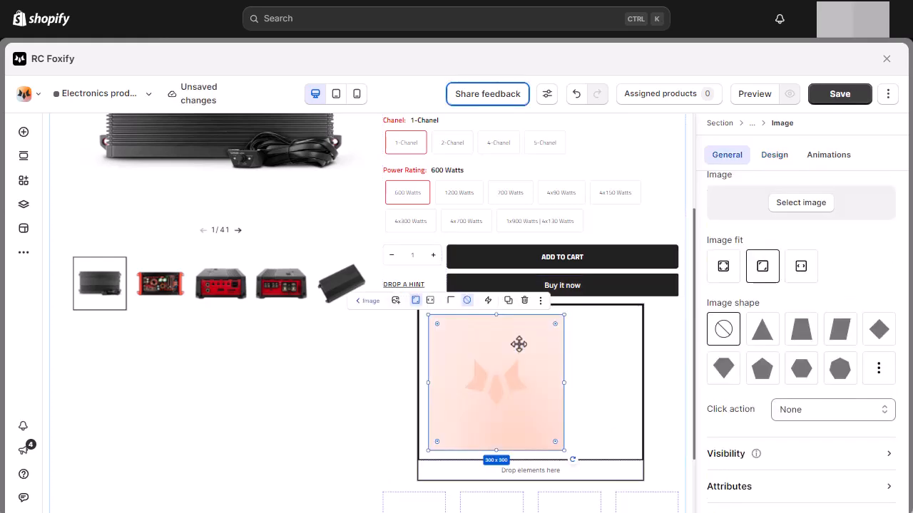
- Add another nested stack after the image in the first cell and arrange the bordered parent stack horizontally
{"action": "left_click", "coordinate": [23, 132]}
{"action": "left_click_drag", "start_coordinate": [206, 316], "coordinate": [540, 450]}
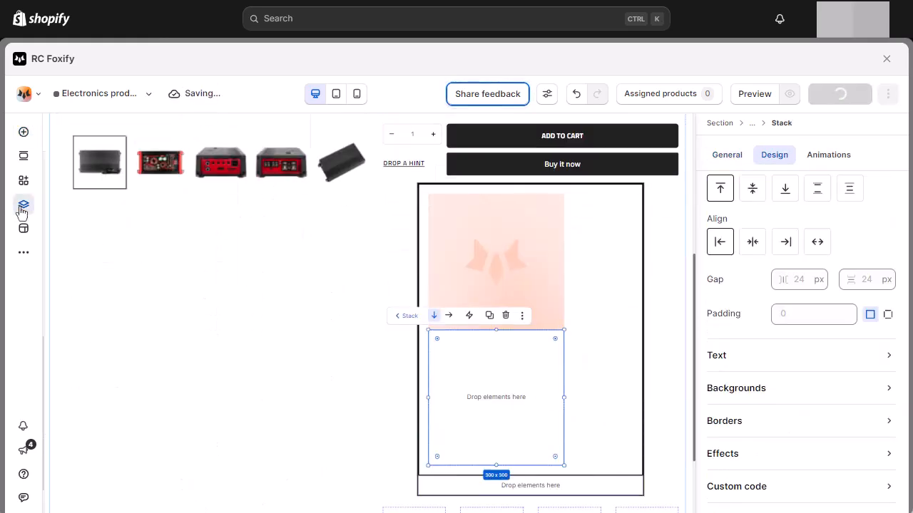
{"action": "left_click", "coordinate": [22, 207]}
{"action": "left_click", "coordinate": [200, 326]}
{"action": "left_click", "coordinate": [464, 158]}
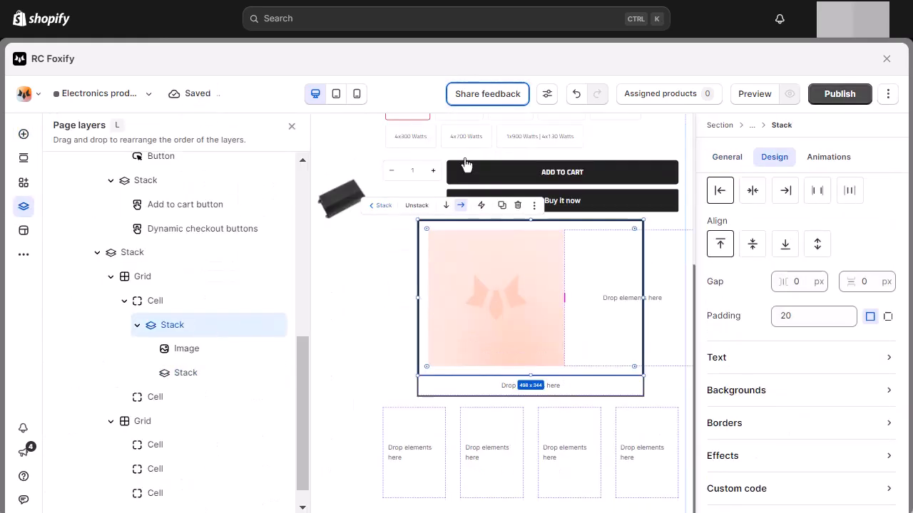
- Set the nested stack beside the image to Fill width and remove its minimum height
{"action": "left_click", "coordinate": [607, 278]}
{"action": "left_click", "coordinate": [866, 251]}
{"action": "left_click", "coordinate": [872, 346]}
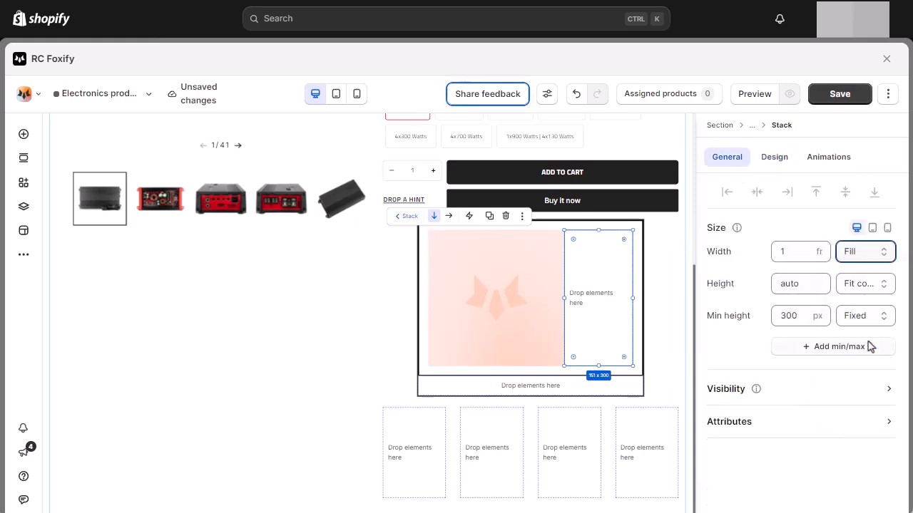
{"action": "left_click", "coordinate": [817, 317]}
- Resize the placeholder image in the first cell to 100 x 100 px
{"action": "left_click", "coordinate": [516, 300]}
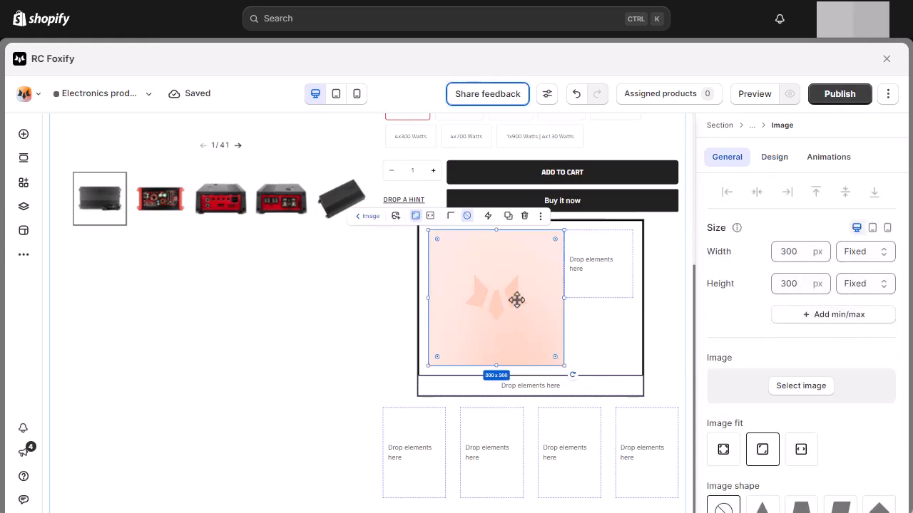
{"action": "left_click", "coordinate": [805, 251]}
{"action": "type", "text": "100"}
{"action": "left_click", "coordinate": [865, 283]}
- Set the horizontal and vertical gaps of the nested stack beside the image to 5 px
{"action": "left_click", "coordinate": [534, 320]}
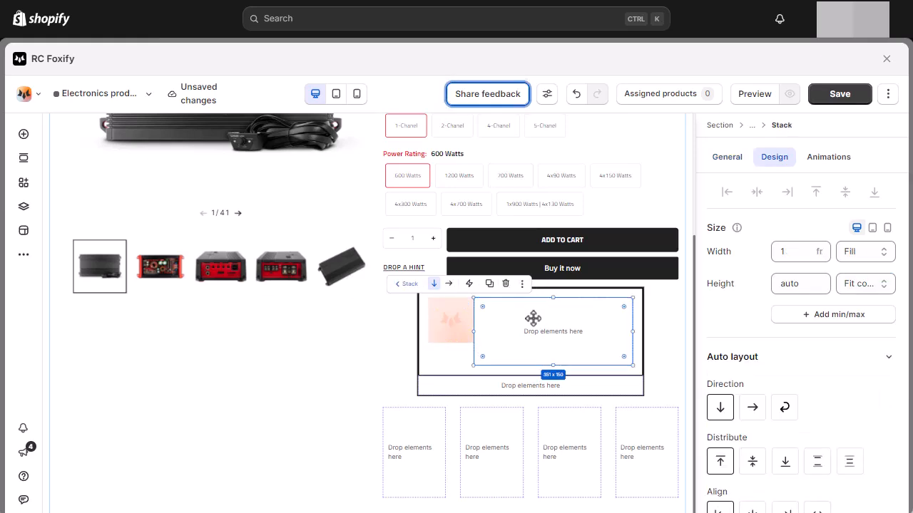
{"action": "scroll", "coordinate": [815, 326], "scroll_direction": "down", "scroll_amount": 2}
{"action": "type", "text": "5"}
{"action": "left_click", "coordinate": [870, 374]}
{"action": "type", "text": "5"}
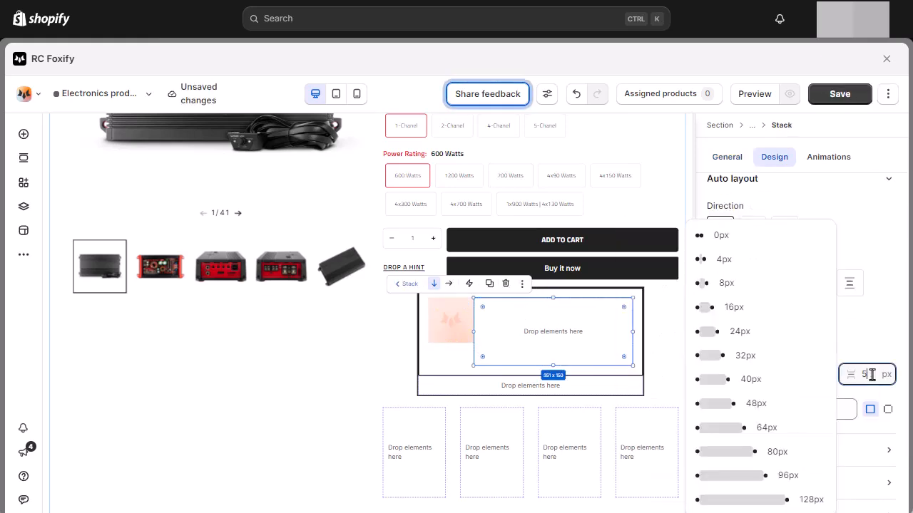
- Give the nested stack beside the image 15 px padding on its left and right sides
{"action": "scroll", "coordinate": [887, 363], "scroll_direction": "down", "scroll_amount": 1}
{"action": "left_click", "coordinate": [888, 317]}
{"action": "left_click", "coordinate": [860, 349]}
{"action": "type", "text": "15"}
{"action": "key", "text": "Return"}
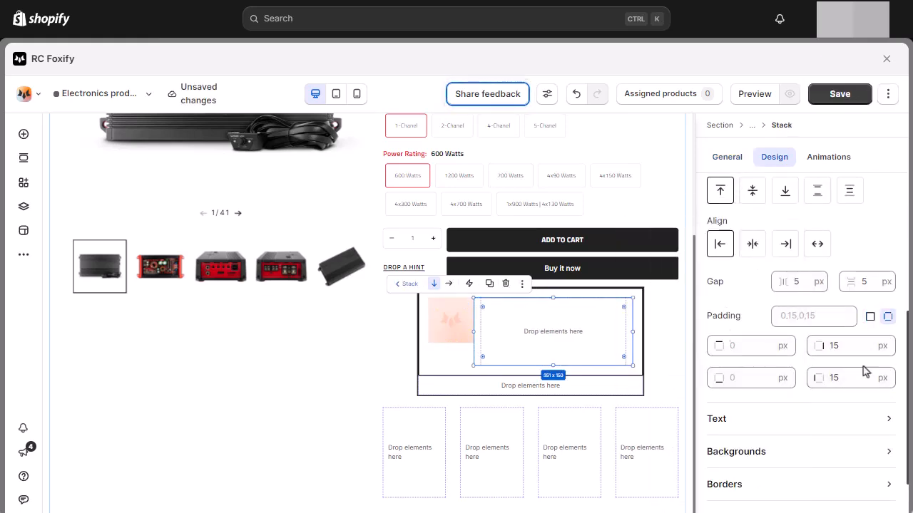
- Vertically center the contents of the first cell's bordered stack and save the page
{"action": "left_click", "coordinate": [23, 206]}
{"action": "left_click", "coordinate": [194, 299]}
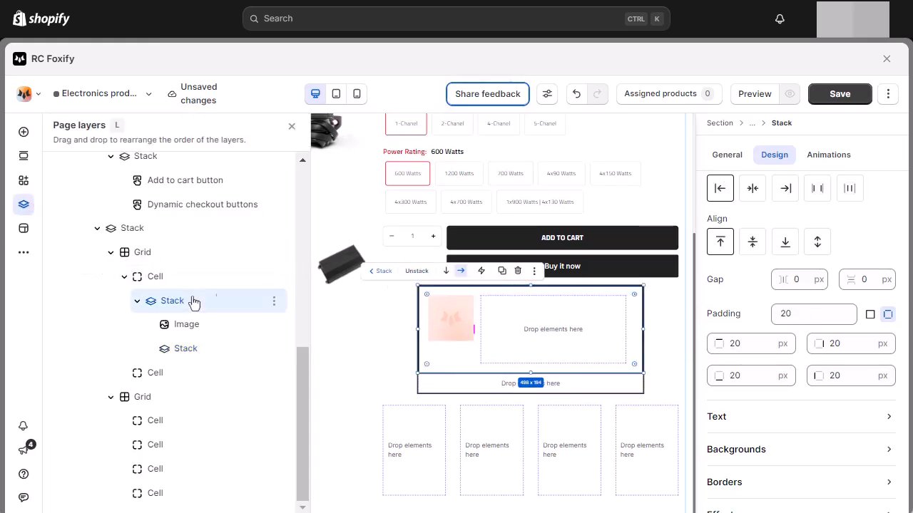
{"action": "left_click", "coordinate": [755, 245]}
{"action": "key", "text": "ctrl+s"}
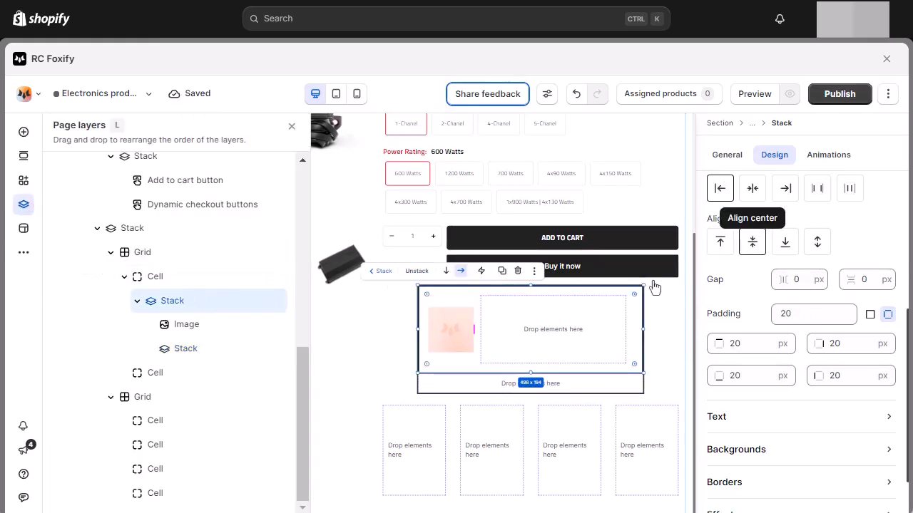
- Add a text paragraph with a heading above it in the nested stack beside the image
{"action": "left_click", "coordinate": [552, 321]}
{"action": "left_click", "coordinate": [24, 132]}
{"action": "left_click_drag", "start_coordinate": [285, 183], "coordinate": [565, 330]}
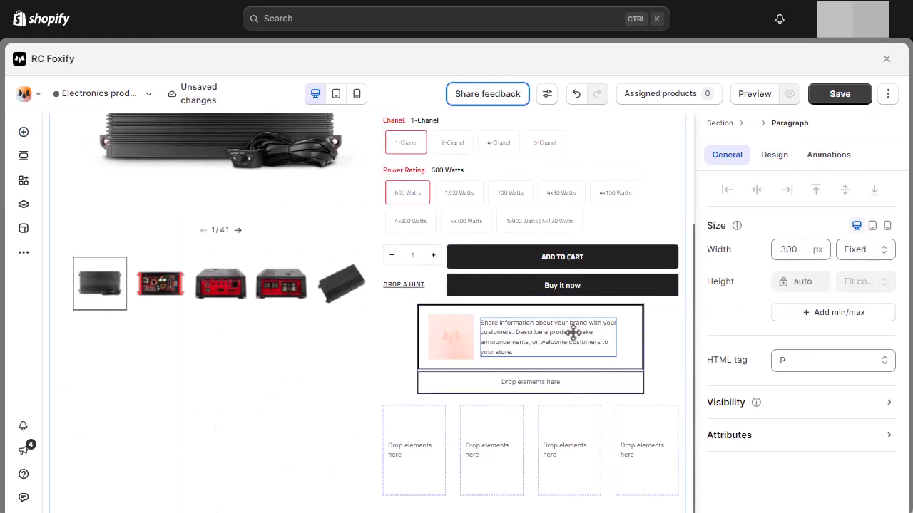
{"action": "left_click", "coordinate": [23, 132]}
{"action": "left_click_drag", "start_coordinate": [261, 190], "coordinate": [556, 322]}
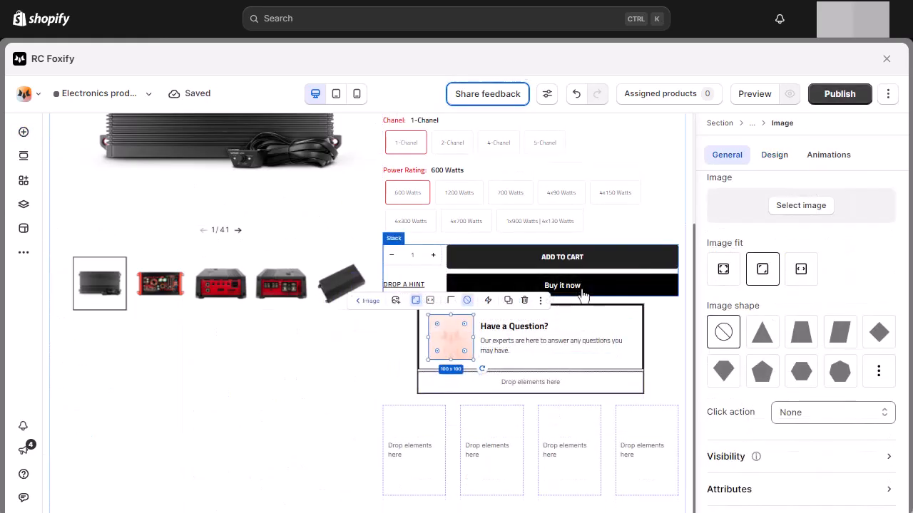
- Fill the image placeholder beside the "Have a Question?" heading with Untitled_design.png
{"action": "left_click", "coordinate": [621, 340]}
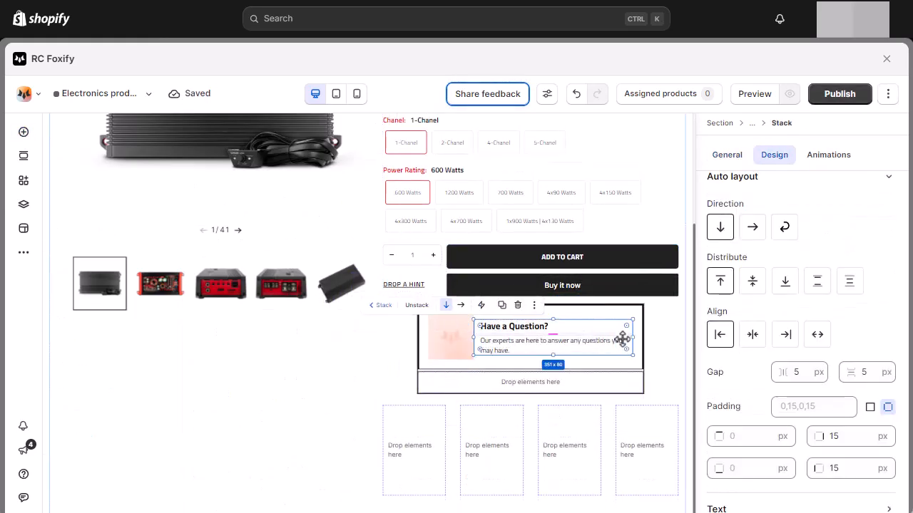
{"action": "left_click", "coordinate": [451, 339]}
{"action": "left_click", "coordinate": [825, 218]}
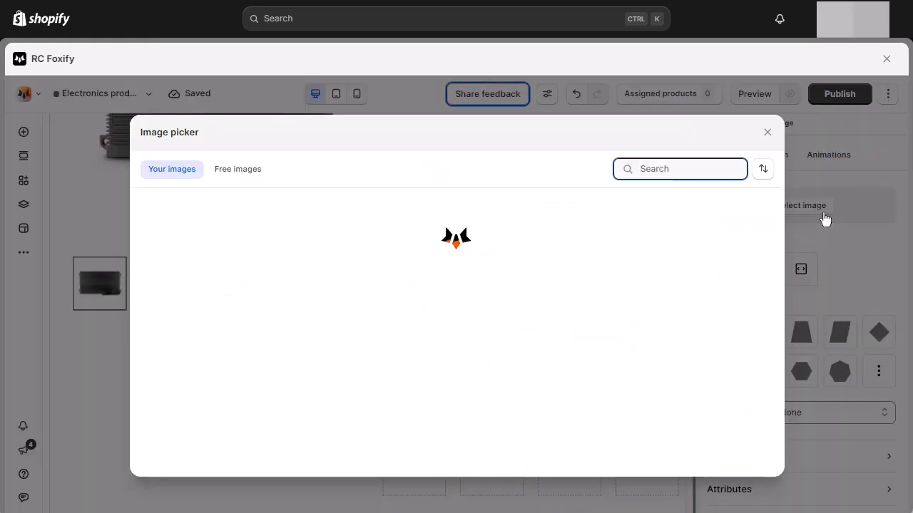
{"action": "left_click", "coordinate": [542, 227]}
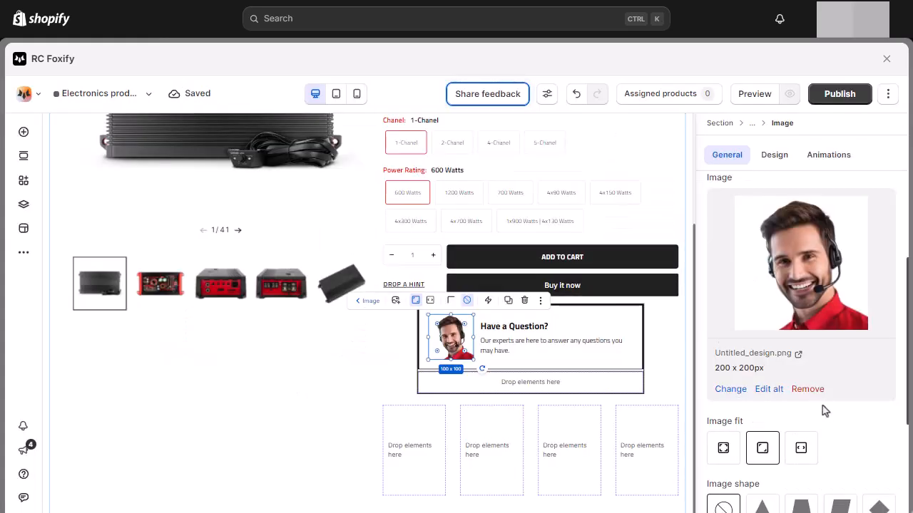
{"action": "scroll", "coordinate": [820, 405], "scroll_direction": "down", "scroll_amount": 3}
{"action": "left_click", "coordinate": [860, 364]}
{"action": "left_click", "coordinate": [622, 188]}
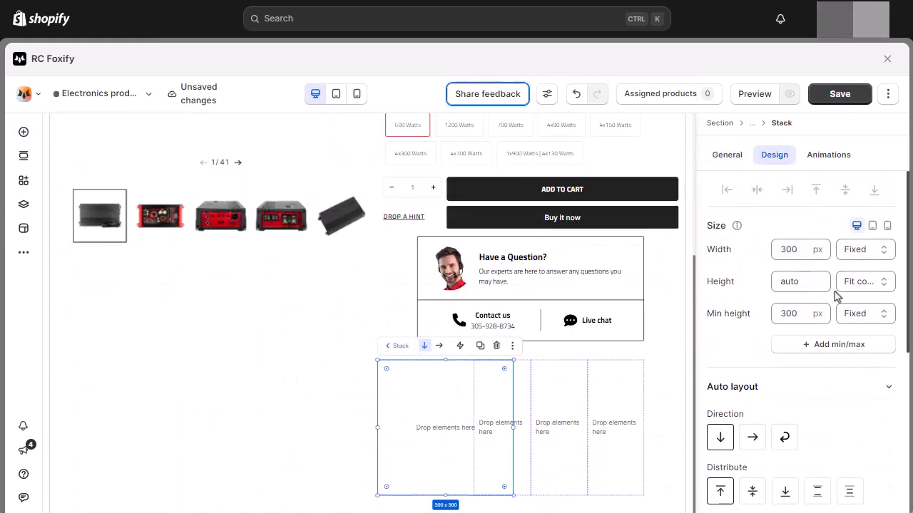
- Set the stack in the four-cell grid's first cell to 100% relative width and remove its minimum height
{"action": "left_click", "coordinate": [864, 249]}
{"action": "left_click", "coordinate": [853, 293]}
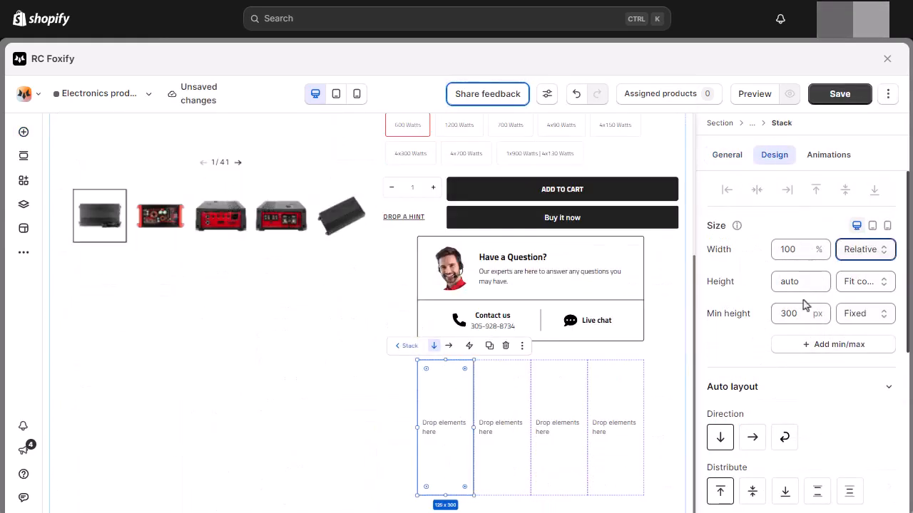
{"action": "left_click", "coordinate": [799, 313]}
- Center the contents of the first cell's stack both vertically and horizontally
{"action": "scroll", "coordinate": [750, 303], "scroll_direction": "down", "scroll_amount": 1}
{"action": "scroll", "coordinate": [750, 302], "scroll_direction": "down", "scroll_amount": 2}
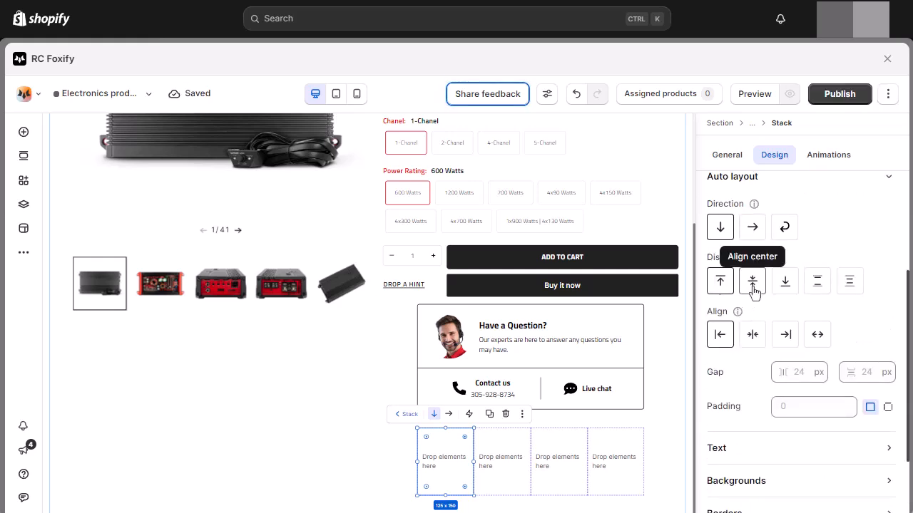
{"action": "left_click", "coordinate": [753, 280]}
- Add an image to the first cell's stack, match its width to the cell and set its height to fit content
{"action": "left_click", "coordinate": [23, 132]}
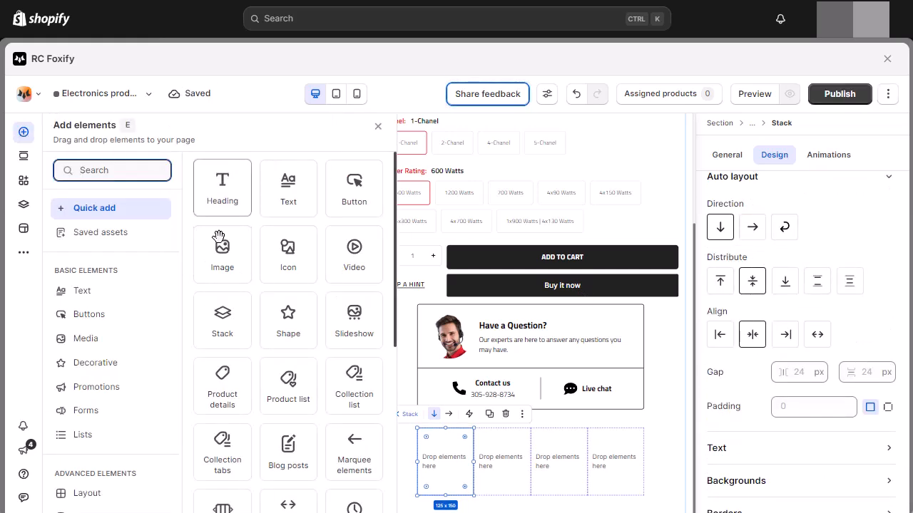
{"action": "left_click_drag", "start_coordinate": [219, 236], "coordinate": [435, 454]}
{"action": "scroll", "coordinate": [825, 271], "scroll_direction": "up", "scroll_amount": 3}
{"action": "left_click", "coordinate": [864, 250]}
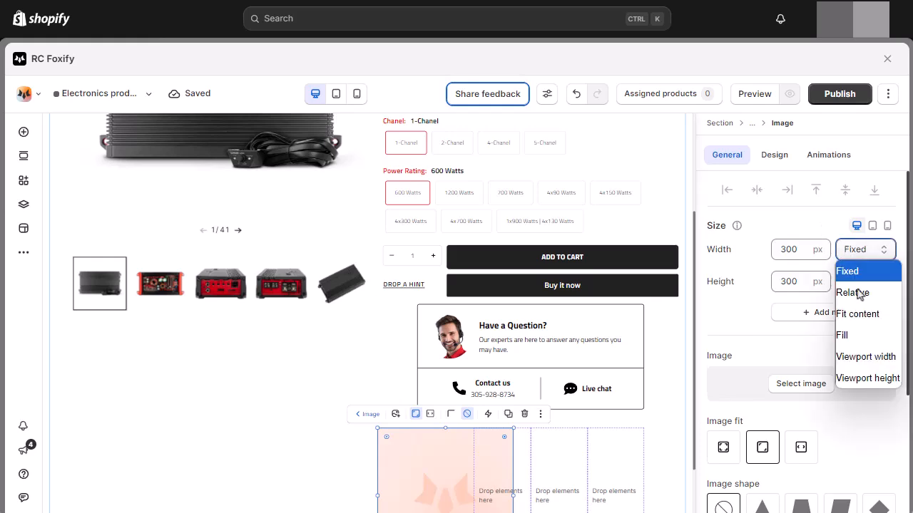
{"action": "left_click", "coordinate": [865, 311]}
{"action": "left_click", "coordinate": [865, 281]}
{"action": "left_click", "coordinate": [858, 347]}
- Choose the Free Shipping truck picture for the first cell's image and save the page
{"action": "scroll", "coordinate": [826, 436], "scroll_direction": "down", "scroll_amount": 3}
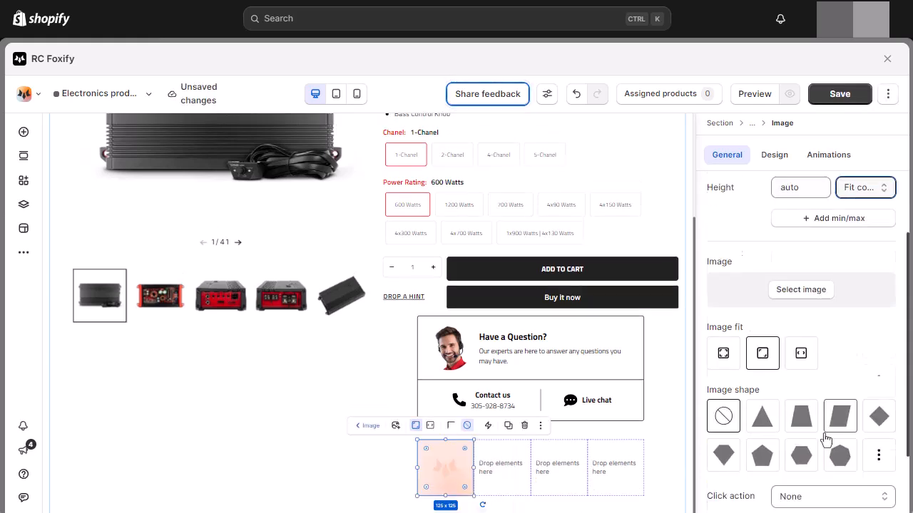
{"action": "left_click", "coordinate": [824, 212]}
{"action": "left_click", "coordinate": [179, 333]}
{"action": "key", "text": "ctrl+s"}
- Add a text paragraph below the Free Shipping picture and set its width to Fill
{"action": "left_click", "coordinate": [26, 134]}
{"action": "left_click_drag", "start_coordinate": [288, 188], "coordinate": [453, 493]}
{"action": "scroll", "coordinate": [477, 400], "scroll_direction": "down", "scroll_amount": 1}
{"action": "left_click", "coordinate": [865, 250]}
{"action": "left_click", "coordinate": [860, 314]}
{"action": "left_click", "coordinate": [865, 250]}
{"action": "left_click", "coordinate": [858, 291]}
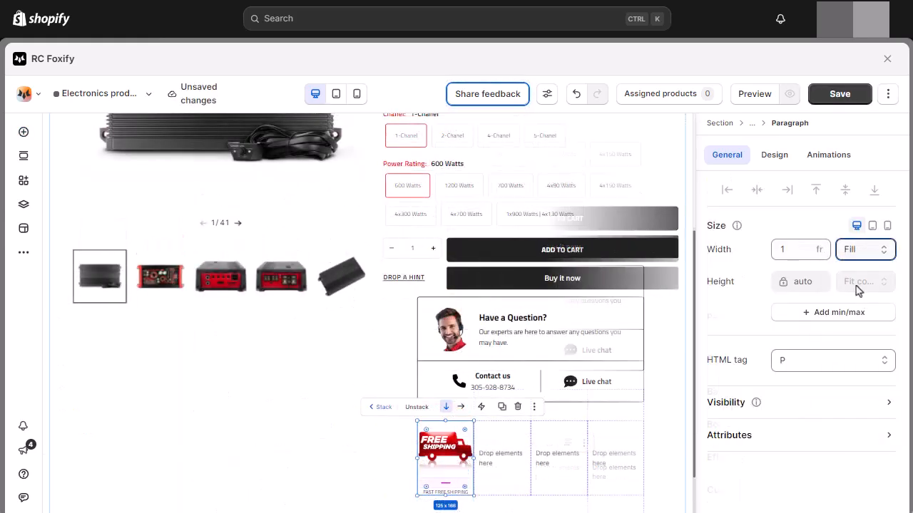
- Set the vertical gap of the Free Shipping stack to 0 px and save the page
{"action": "left_click", "coordinate": [874, 284]}
{"action": "key", "text": "ctrl+s"}
{"action": "type", "text": "0"}
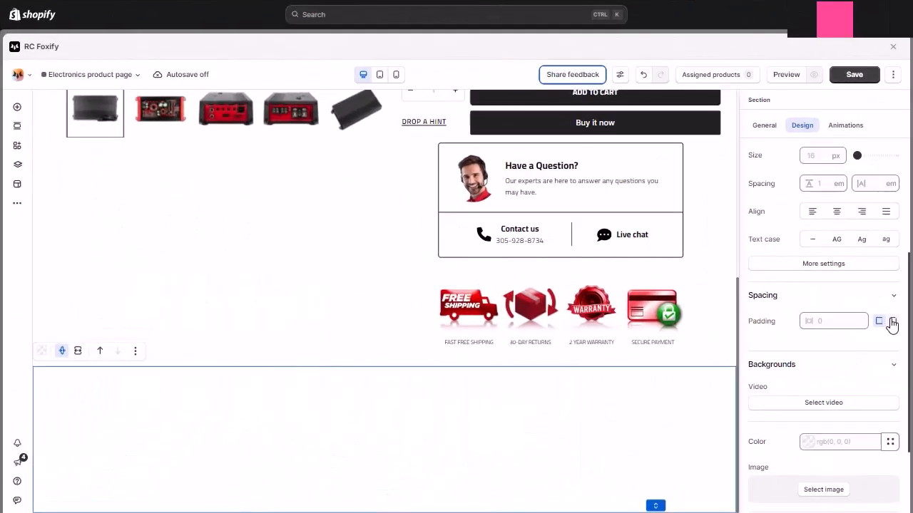
- Give the empty section below the product details a bottom padding of 25 px
{"action": "left_click", "coordinate": [892, 321]}
{"action": "left_click", "coordinate": [777, 368]}
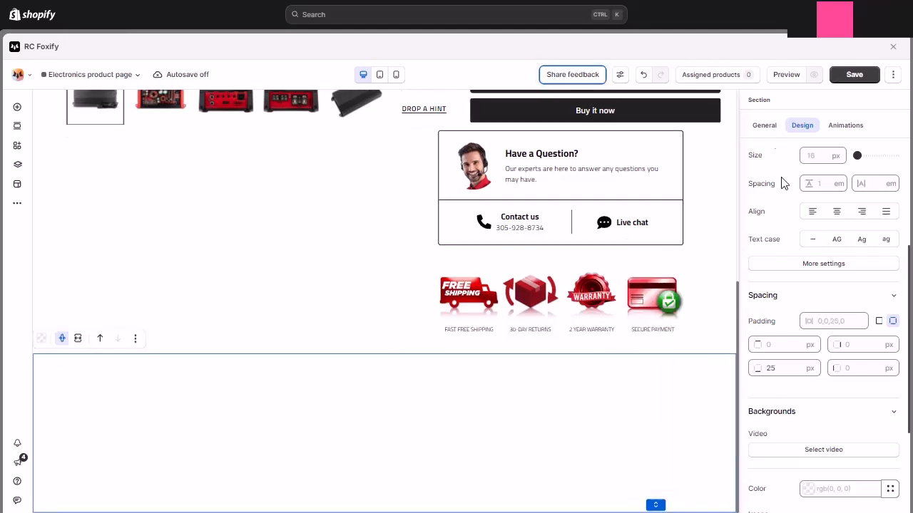
- Add a stack to the empty section with 100% relative width, X at 0, and gaps of 0 px horizontal and 18 px vertical
{"action": "left_click", "coordinate": [17, 106]}
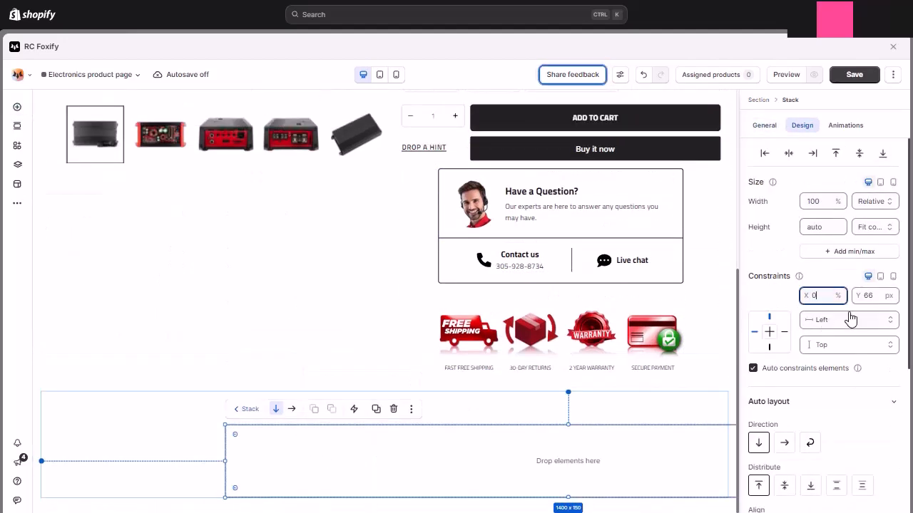
{"action": "scroll", "coordinate": [830, 299], "scroll_direction": "down", "scroll_amount": 4}
{"action": "left_click", "coordinate": [876, 345]}
- Set the new section stack's padding to 40 px top, 30 px bottom and 20 px on both sides
{"action": "left_click", "coordinate": [893, 373]}
{"action": "left_click", "coordinate": [788, 397]}
{"action": "type", "text": "40"}
{"action": "left_click", "coordinate": [803, 419]}
{"action": "type", "text": "30"}
{"action": "left_click", "coordinate": [862, 396]}
{"action": "type", "text": "20"}
{"action": "left_click", "coordinate": [867, 422]}
{"action": "type", "text": "20"}
- Give the section stack a solid red border with a 1 px width on the top side only
{"action": "scroll", "coordinate": [805, 400], "scroll_direction": "down", "scroll_amount": 5}
{"action": "left_click", "coordinate": [805, 438]}
{"action": "left_click", "coordinate": [809, 405]}
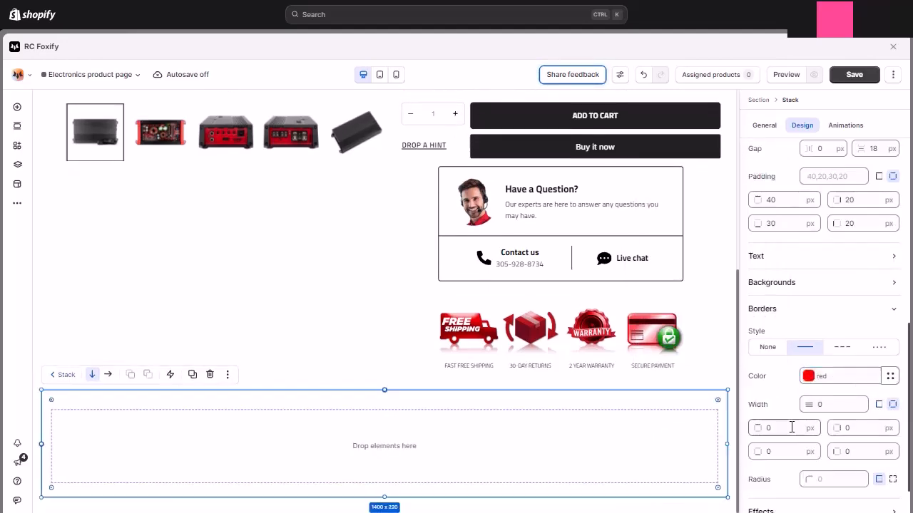
{"action": "left_click", "coordinate": [792, 426]}
{"action": "type", "text": "1"}
- Add a nested stack inside the red-bordered stack, set its width to 100% relative and clear its minimum height
{"action": "left_click", "coordinate": [17, 107]}
{"action": "left_click_drag", "start_coordinate": [235, 172], "coordinate": [350, 452]}
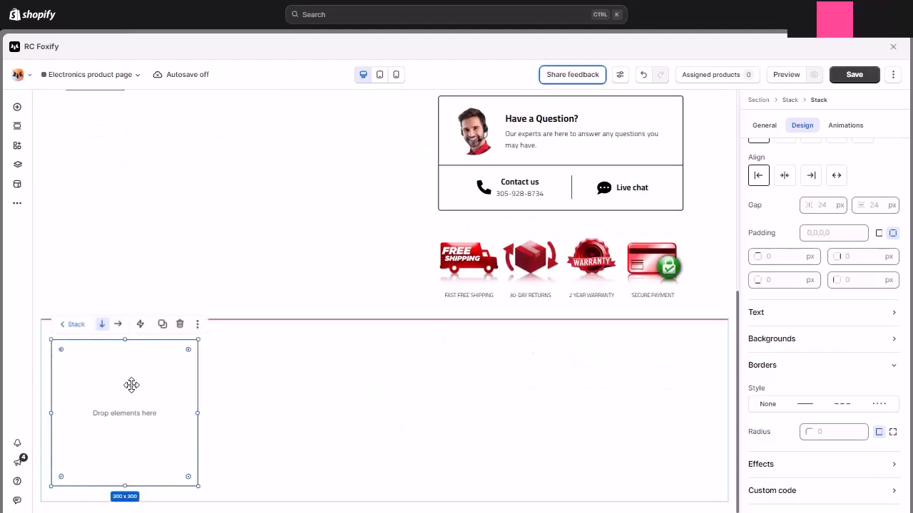
{"action": "scroll", "coordinate": [796, 208], "scroll_direction": "up", "scroll_amount": 4}
{"action": "double_click", "coordinate": [820, 202]}
{"action": "double_click", "coordinate": [816, 253]}
{"action": "key", "text": "BackSpace"}
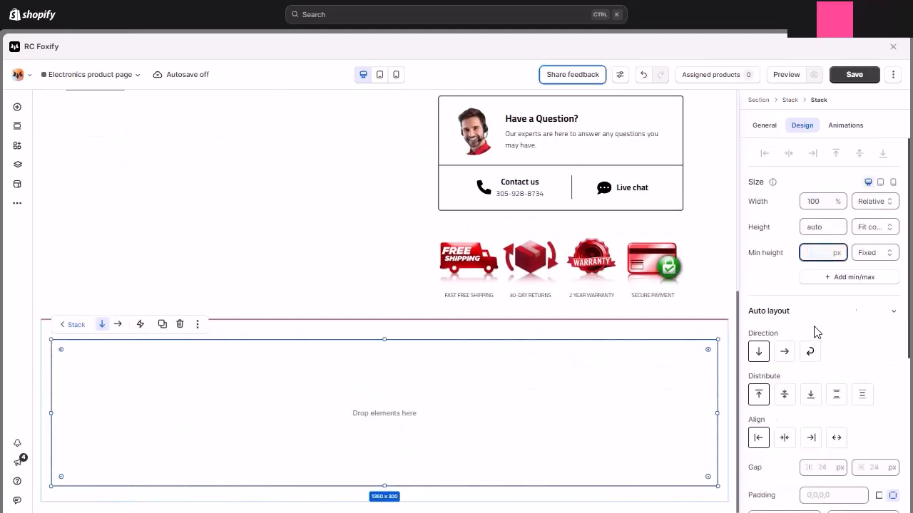
- Arrange the nested stack horizontally with 0 px horizontal and vertical gaps
{"action": "left_click", "coordinate": [786, 353]}
{"action": "left_click", "coordinate": [785, 326]}
{"action": "scroll", "coordinate": [838, 285], "scroll_direction": "down", "scroll_amount": 3}
{"action": "left_click", "coordinate": [826, 230]}
{"action": "type", "text": "0"}
{"action": "left_click", "coordinate": [878, 224]}
{"action": "type", "text": "0"}
- Add a heading to the nested horizontal stack and duplicate it
{"action": "left_click", "coordinate": [17, 107]}
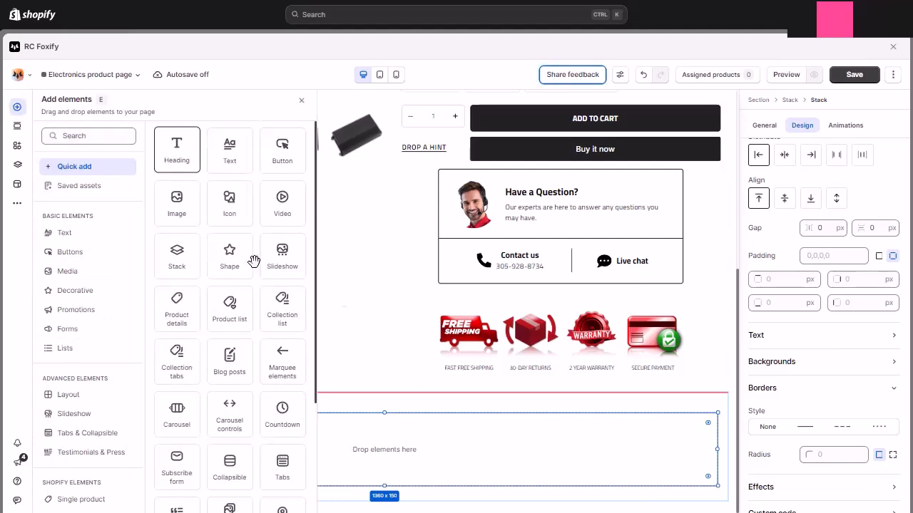
{"action": "left_click_drag", "start_coordinate": [183, 157], "coordinate": [166, 448]}
{"action": "key", "text": "ctrl+d"}
- Set the width of both headings to auto
{"action": "left_click", "coordinate": [125, 458]}
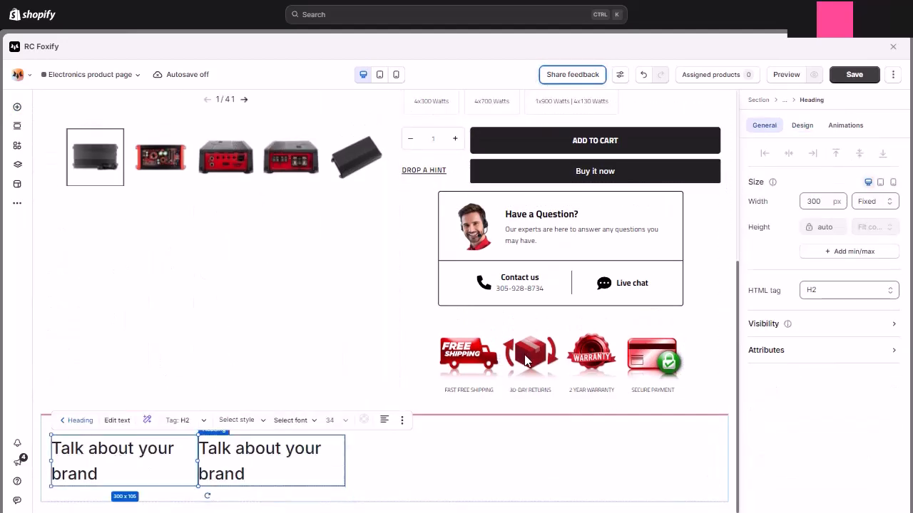
{"action": "type", "text": "auto"}
{"action": "key", "text": "Return"}
{"action": "left_click", "coordinate": [279, 450]}
{"action": "double_click", "coordinate": [814, 201]}
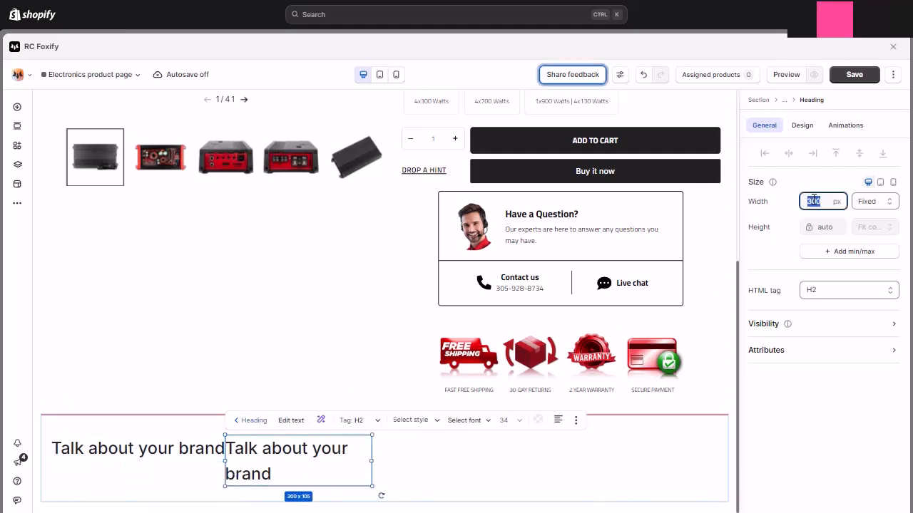
{"action": "type", "text": "auto"}
{"action": "key", "text": "Return"}
- Change the first heading's text to "Frequently" and the second heading's text to "Bought together"
{"action": "left_click", "coordinate": [143, 472]}
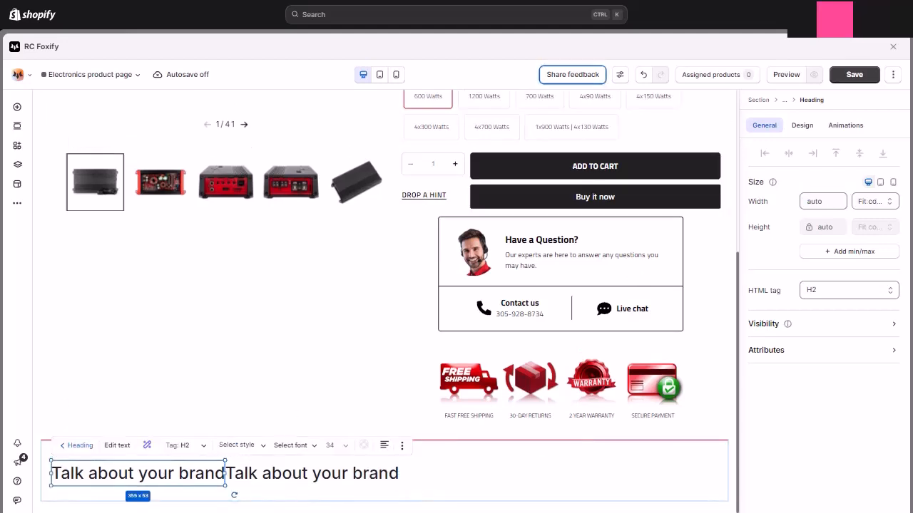
{"action": "double_click", "coordinate": [169, 476]}
{"action": "type", "text": "Frequently"}
{"action": "double_click", "coordinate": [179, 476]}
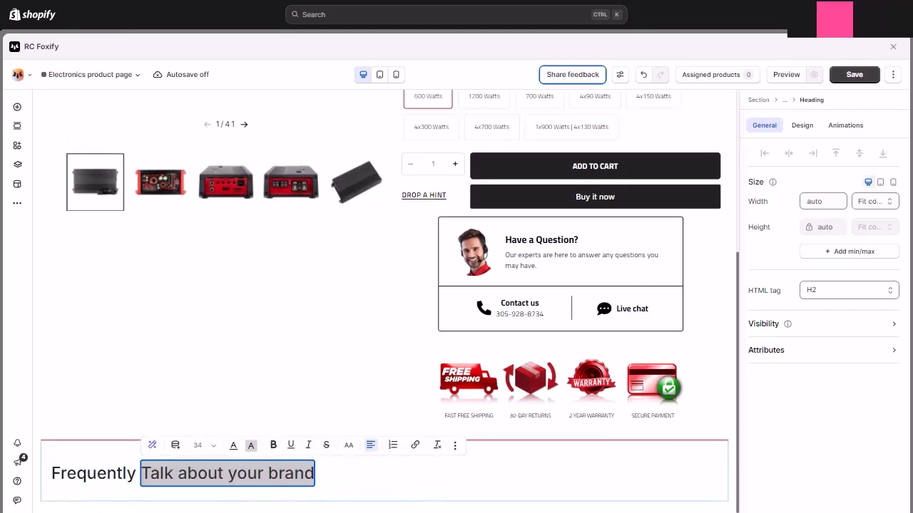
{"action": "type", "text": "Bought together"}
{"action": "left_click", "coordinate": [320, 477]}
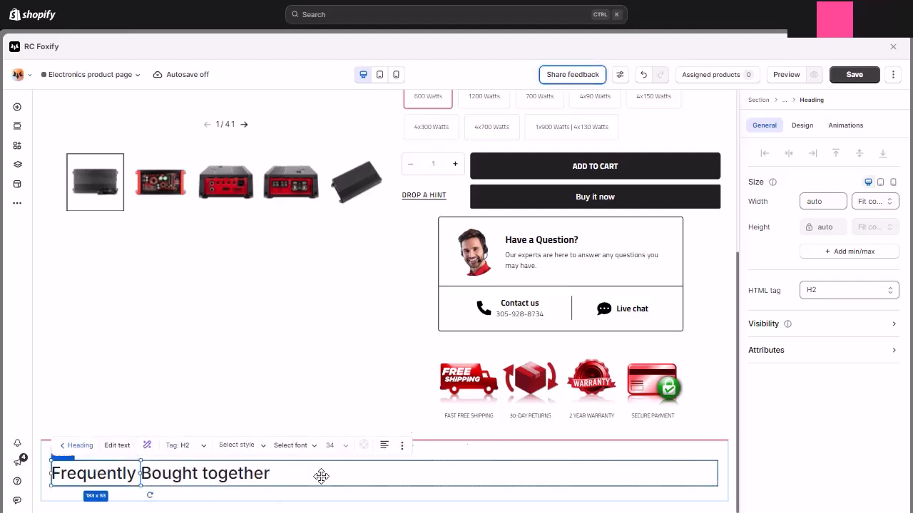
- Set the HTML tag of both the "Frequently" and "Bought together" headings to H3
{"action": "left_click", "coordinate": [832, 294]}
{"action": "left_click", "coordinate": [818, 354]}
{"action": "left_click", "coordinate": [218, 473]}
{"action": "left_click", "coordinate": [827, 291]}
{"action": "left_click", "coordinate": [820, 356]}
- Color the "Frequently" heading red and display both headings in uppercase
{"action": "left_click", "coordinate": [84, 475]}
{"action": "left_click", "coordinate": [804, 125]}
{"action": "scroll", "coordinate": [820, 235], "scroll_direction": "down", "scroll_amount": 4}
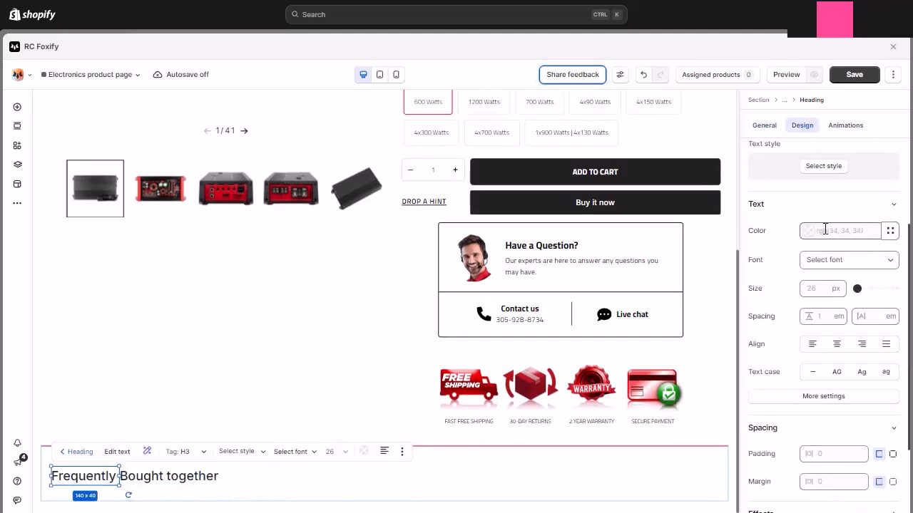
{"action": "left_click", "coordinate": [821, 235]}
{"action": "left_click", "coordinate": [333, 483]}
{"action": "left_click", "coordinate": [336, 480]}
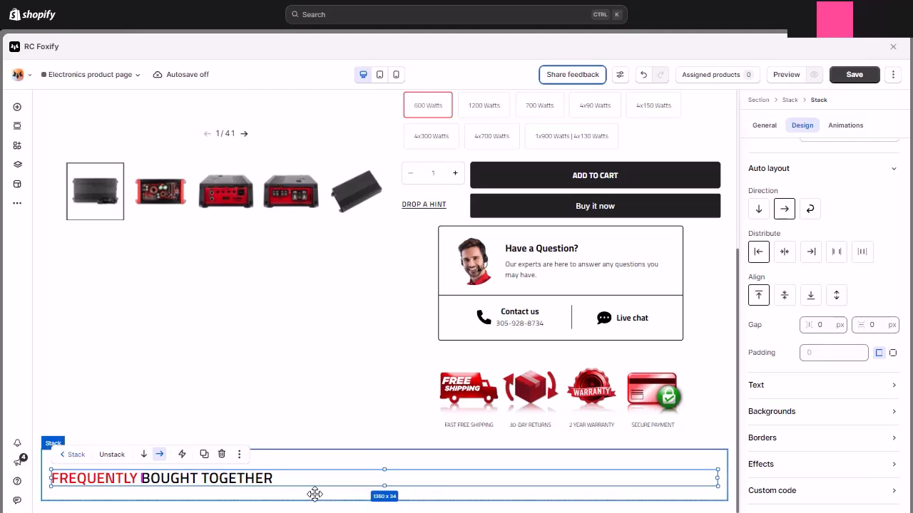
- Add the FoxKit Product bundles block beneath the "Frequently Bought Together" headings and widen it
{"action": "left_click", "coordinate": [314, 494]}
{"action": "left_click", "coordinate": [17, 107]}
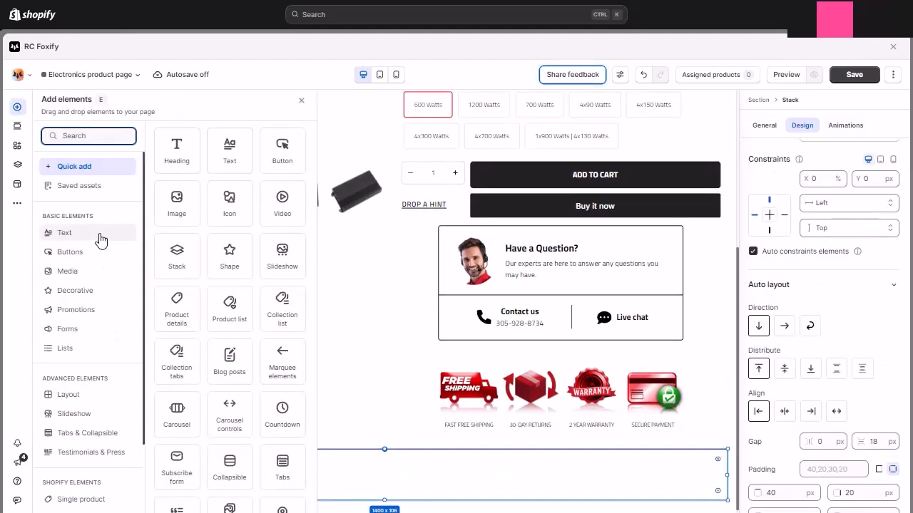
{"action": "left_click", "coordinate": [17, 146]}
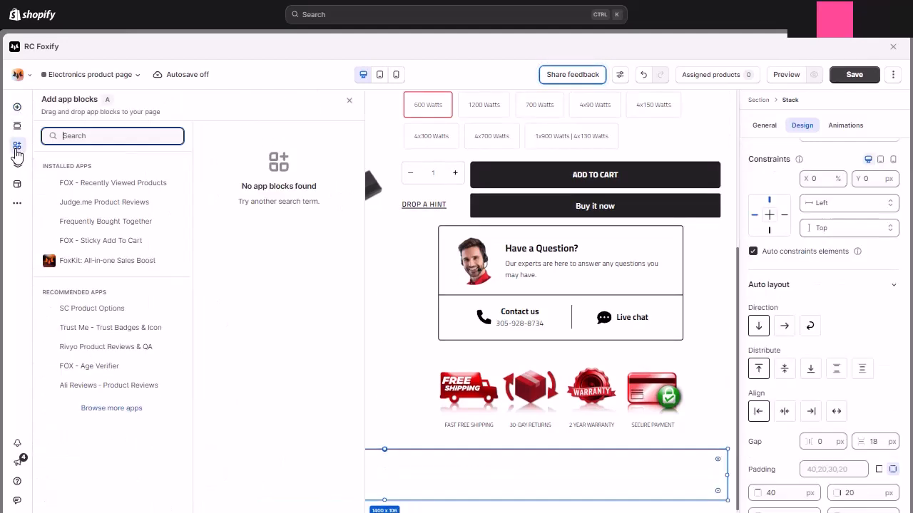
{"action": "left_click", "coordinate": [94, 274]}
{"action": "left_click_drag", "start_coordinate": [225, 171], "coordinate": [221, 468]}
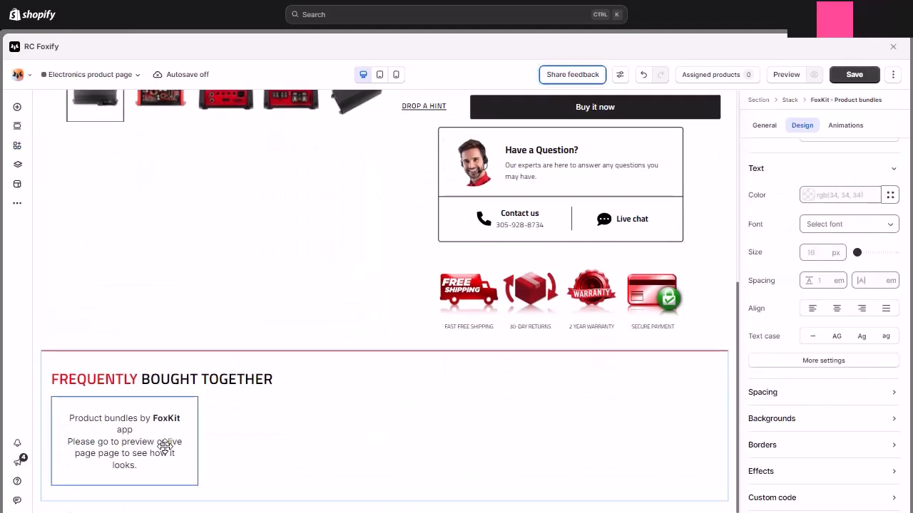
{"action": "scroll", "coordinate": [834, 221], "scroll_direction": "up", "scroll_amount": 2}
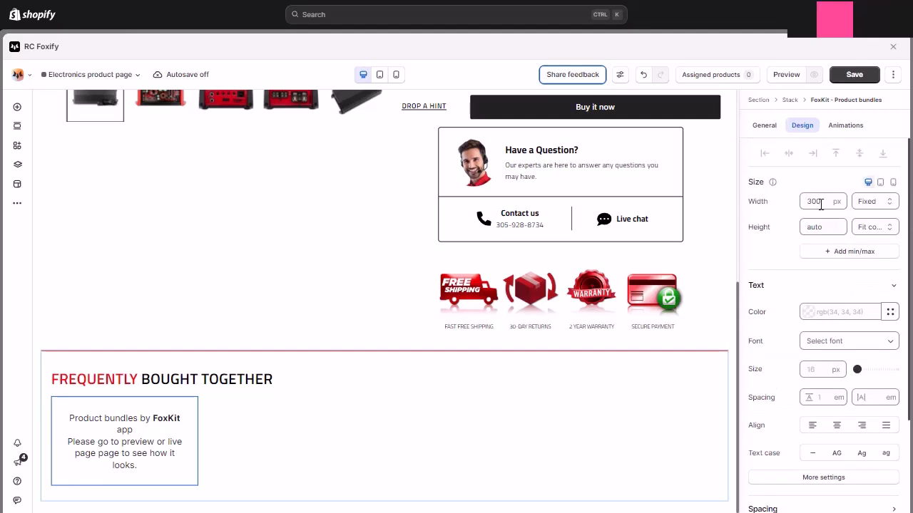
{"action": "key", "text": "Return"}
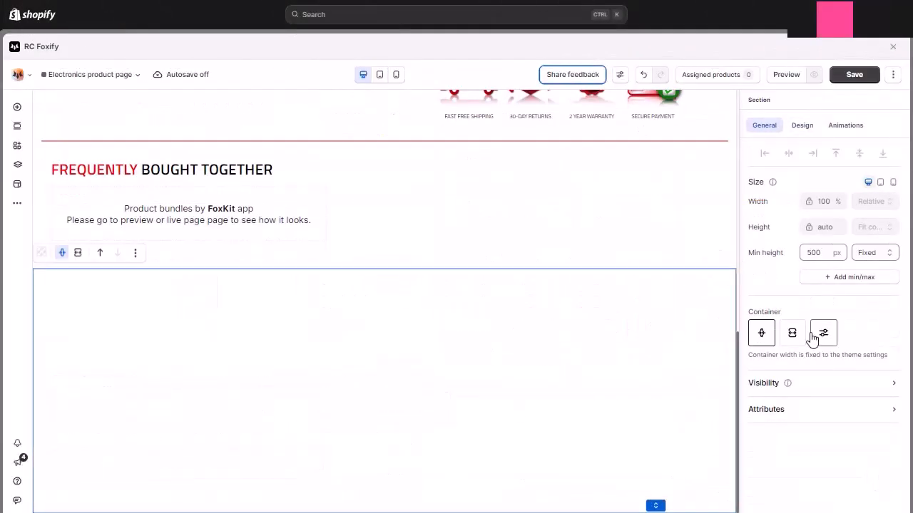
- Adjust the new empty section's design, entering a spacing value of 25
{"action": "left_click", "coordinate": [800, 293]}
{"action": "left_click", "coordinate": [802, 126]}
{"action": "scroll", "coordinate": [854, 383], "scroll_direction": "down", "scroll_amount": 7}
{"action": "scroll", "coordinate": [820, 321], "scroll_direction": "up", "scroll_amount": 1}
{"action": "left_click", "coordinate": [785, 297]}
{"action": "type", "text": "25"}
{"action": "left_click_drag", "start_coordinate": [833, 322], "coordinate": [698, 349]}
- Place a stack in the new section, set its width to 100% and clear its minimum height
{"action": "left_click", "coordinate": [419, 445]}
{"action": "left_click_drag", "start_coordinate": [87, 167], "coordinate": [384, 408]}
{"action": "left_click", "coordinate": [816, 204]}
{"action": "type", "text": "100%"}
{"action": "left_click", "coordinate": [839, 251]}
{"action": "key", "text": "BackSpace"}
- Set the new stack's vertical gap to 10 px
{"action": "left_click", "coordinate": [872, 322]}
{"action": "scroll", "coordinate": [856, 324], "scroll_direction": "down", "scroll_amount": 3}
{"action": "left_click", "coordinate": [839, 323]}
{"action": "left_click", "coordinate": [888, 326]}
{"action": "type", "text": "10"}
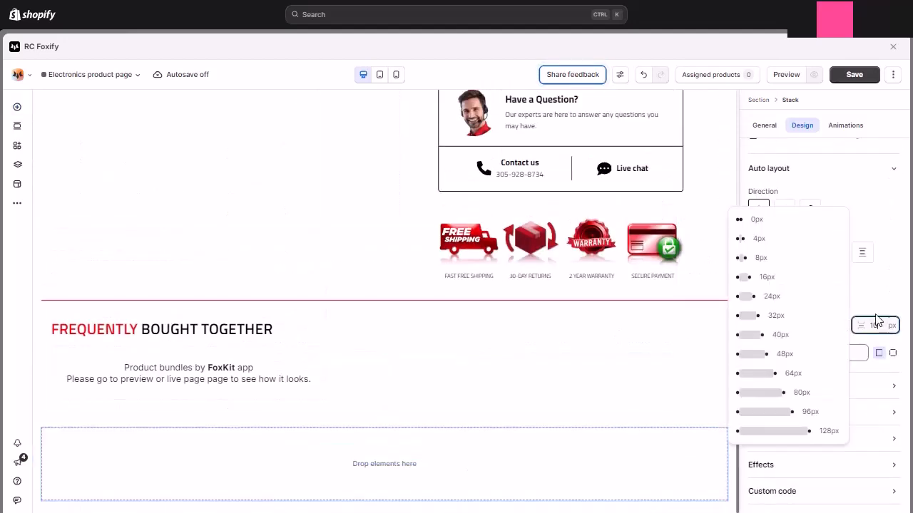
- Set the new stack's padding individually to 50 px top, 25 px bottom and 15 px on both sides
{"action": "left_click", "coordinate": [892, 353]}
{"action": "left_click", "coordinate": [780, 377]}
{"action": "type", "text": "50"}
{"action": "left_click", "coordinate": [780, 400]}
{"action": "type", "text": "25"}
{"action": "left_click", "coordinate": [860, 378]}
{"action": "type", "text": "15"}
{"action": "left_click", "coordinate": [860, 398]}
{"action": "type", "text": "15"}
- Give the new stack a solid red border, 1 px wide along its top edge only
{"action": "scroll", "coordinate": [820, 392], "scroll_direction": "down", "scroll_amount": 1}
{"action": "left_click", "coordinate": [800, 437]}
{"action": "scroll", "coordinate": [799, 428], "scroll_direction": "down", "scroll_amount": 1}
{"action": "left_click", "coordinate": [796, 412]}
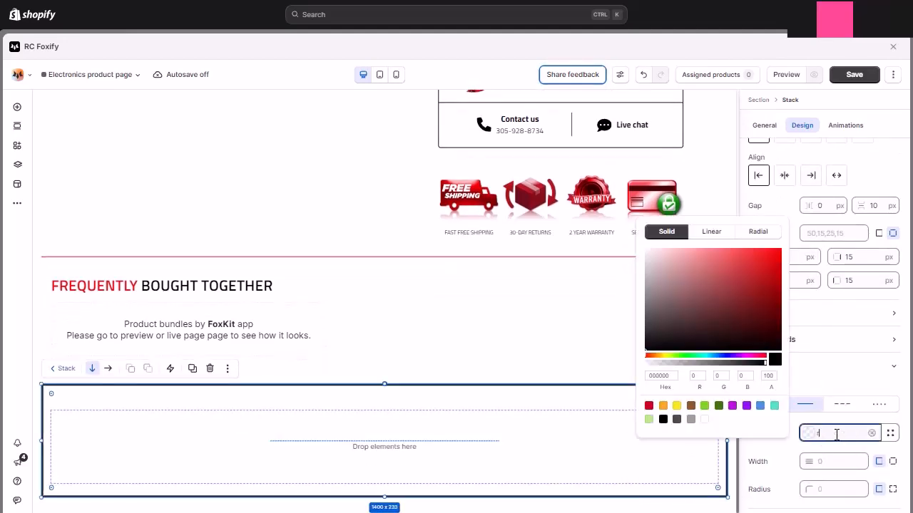
- Add an inner stack at 100% width inside the bordered stack, without minimum height and with horizontal direction
{"action": "left_click", "coordinate": [17, 107]}
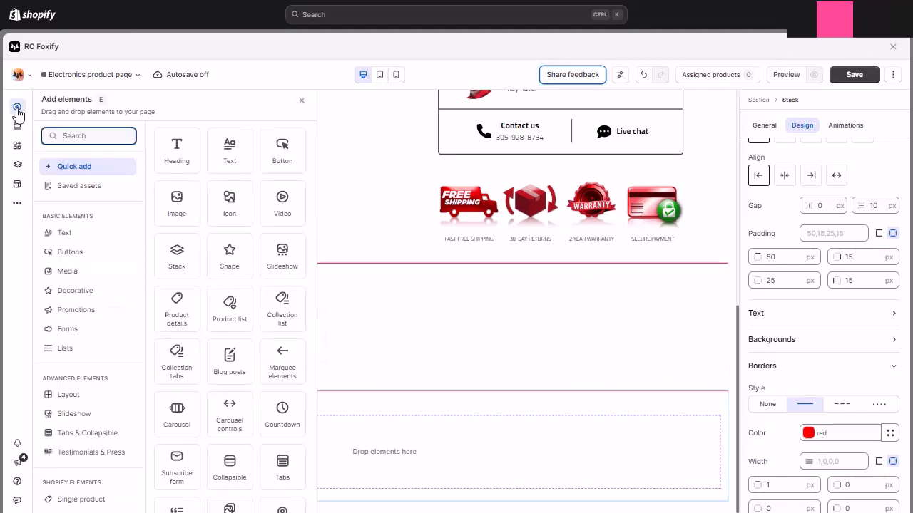
{"action": "left_click_drag", "start_coordinate": [179, 249], "coordinate": [118, 414]}
{"action": "scroll", "coordinate": [815, 245], "scroll_direction": "up", "scroll_amount": 3}
{"action": "double_click", "coordinate": [821, 201]}
{"action": "key", "text": "Return"}
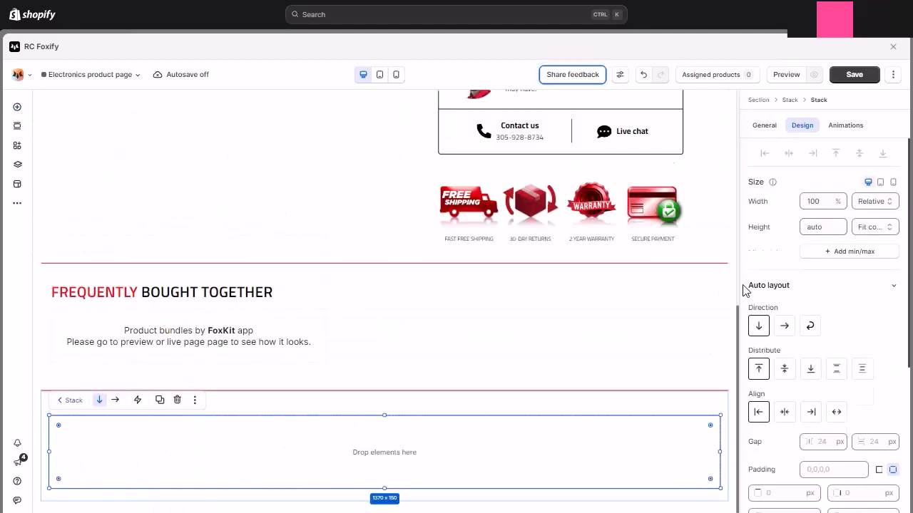
{"action": "scroll", "coordinate": [848, 332], "scroll_direction": "down", "scroll_amount": 3}
{"action": "left_click", "coordinate": [784, 183]}
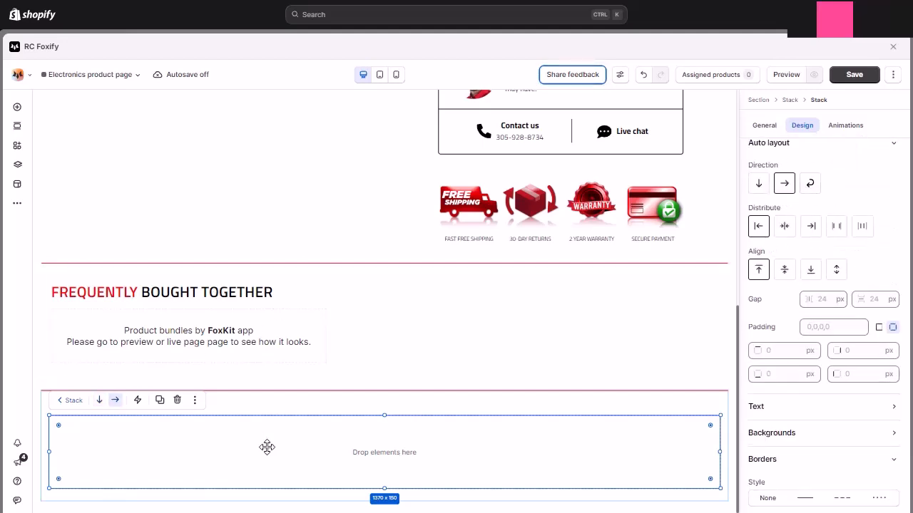
- Duplicate the "Frequently Bought Together" heading stack into the new section's stack and delete the empty inner stack there
{"action": "left_click", "coordinate": [18, 165]}
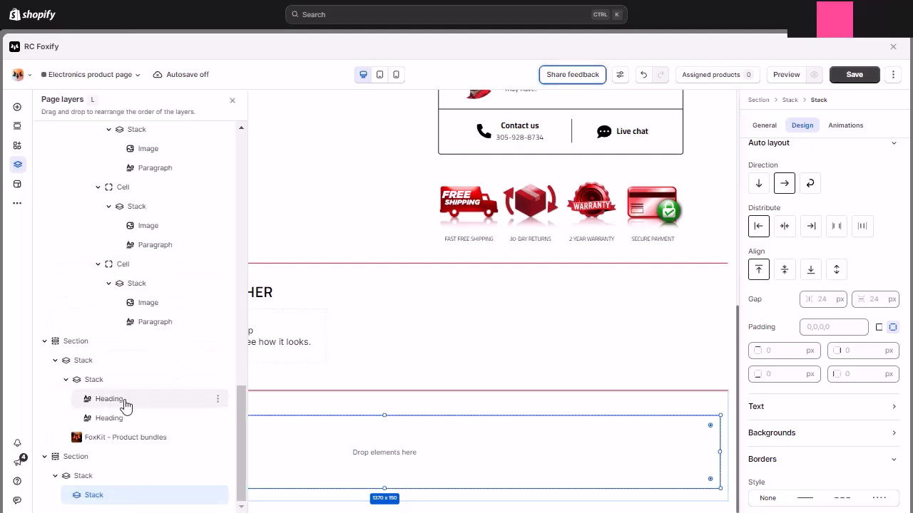
{"action": "left_click", "coordinate": [99, 384]}
{"action": "key", "text": "ctrl+d"}
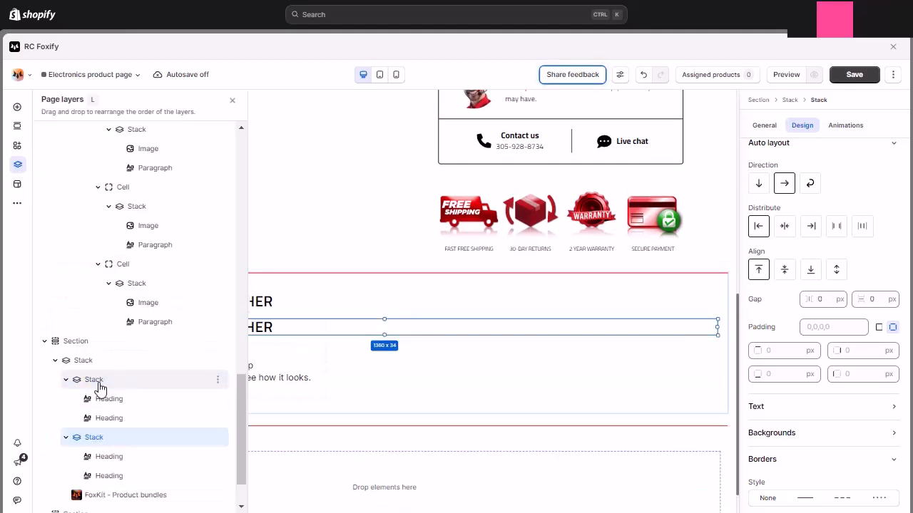
{"action": "left_click_drag", "start_coordinate": [102, 382], "coordinate": [100, 485]}
{"action": "left_click", "coordinate": [89, 497]}
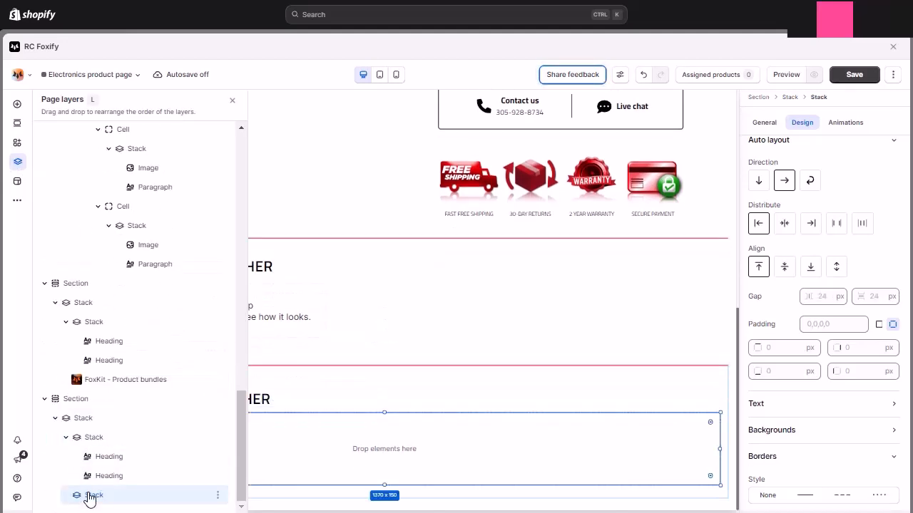
{"action": "key", "text": "Delete"}
- Change the copied headings' text to "KEY" and "FEATURES"
{"action": "left_click", "coordinate": [97, 459]}
{"action": "left_click", "coordinate": [403, 420]}
{"action": "left_click", "coordinate": [93, 478]}
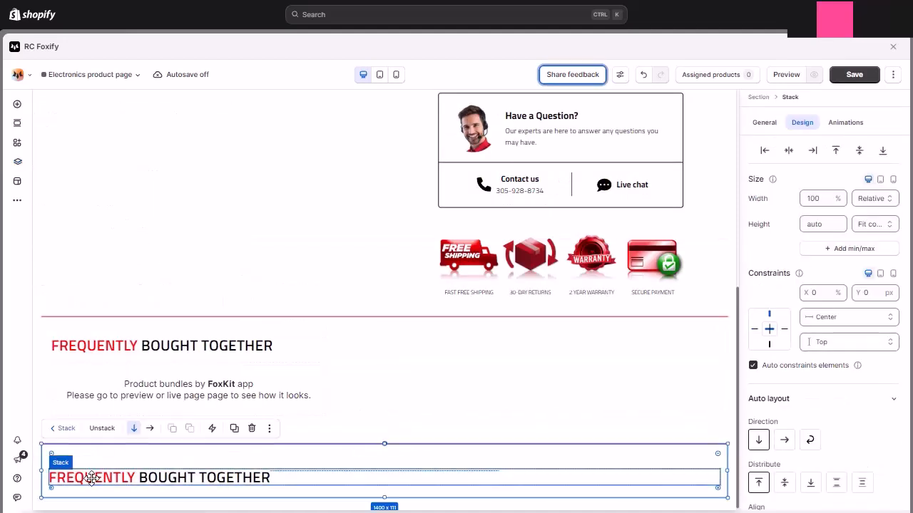
{"action": "double_click", "coordinate": [91, 479]}
{"action": "type", "text": "KEY"}
{"action": "triple_click", "coordinate": [117, 479]}
{"action": "type", "text": "FEATURES"}
{"action": "left_click", "coordinate": [302, 489]}
- Insert a four-column grid below the "Key Features" headings and duplicate one of its cells
{"action": "left_click", "coordinate": [17, 104]}
{"action": "left_click", "coordinate": [92, 400]}
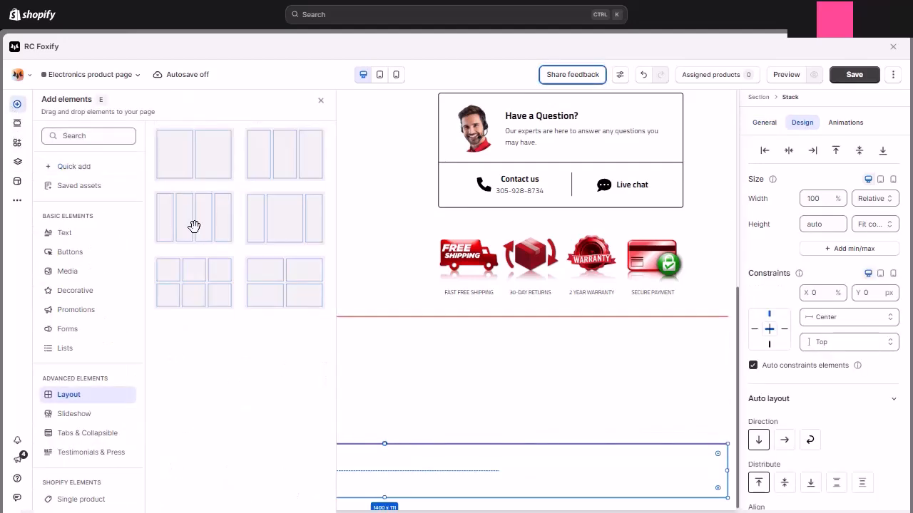
{"action": "left_click_drag", "start_coordinate": [194, 226], "coordinate": [304, 470]}
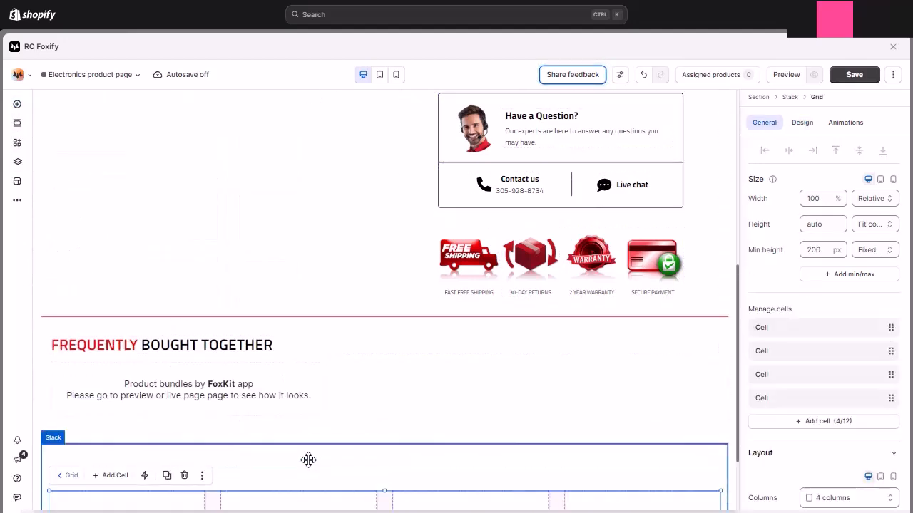
{"action": "left_click", "coordinate": [623, 438]}
{"action": "key", "text": "ctrl+d"}
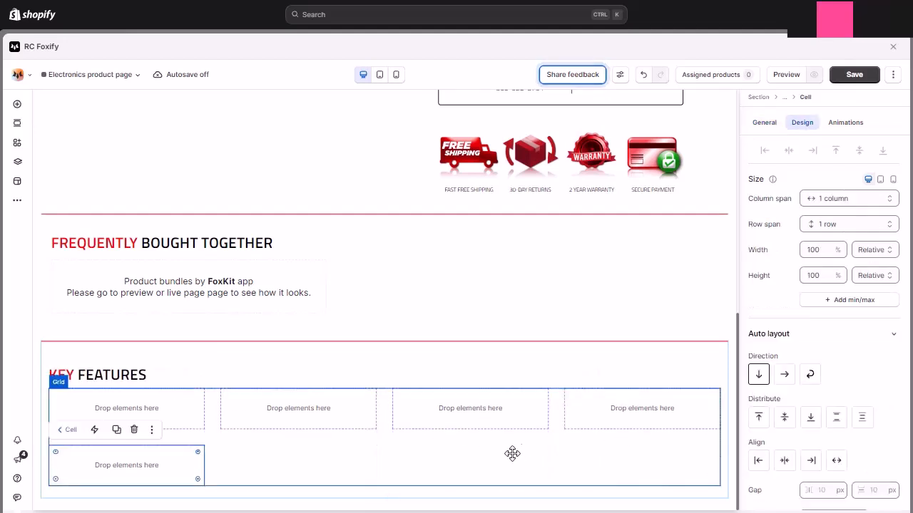
- Set the grid to 5 columns with 17 px column and row gaps, and remove its minimum height
{"action": "left_click", "coordinate": [537, 447]}
{"action": "scroll", "coordinate": [875, 377], "scroll_direction": "down", "scroll_amount": 2}
{"action": "left_click", "coordinate": [885, 382]}
{"action": "left_click", "coordinate": [846, 223]}
{"action": "left_click", "coordinate": [832, 408]}
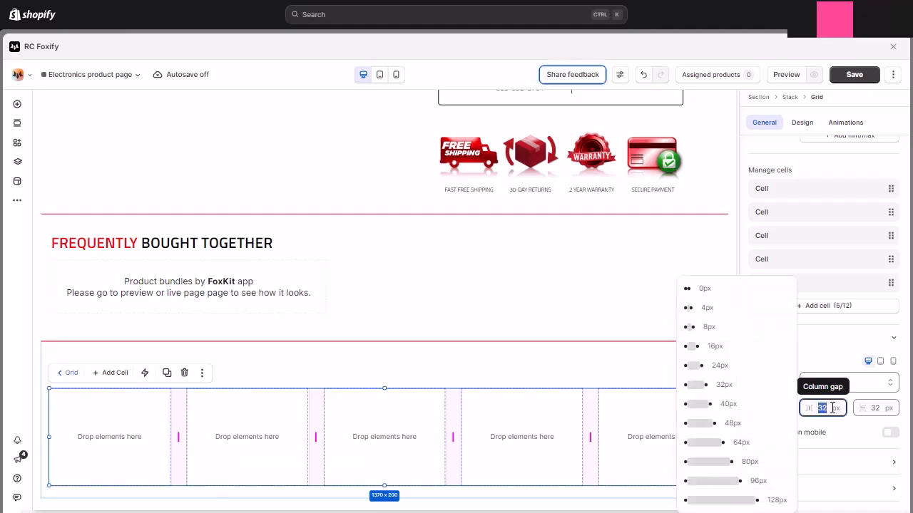
{"action": "type", "text": "17"}
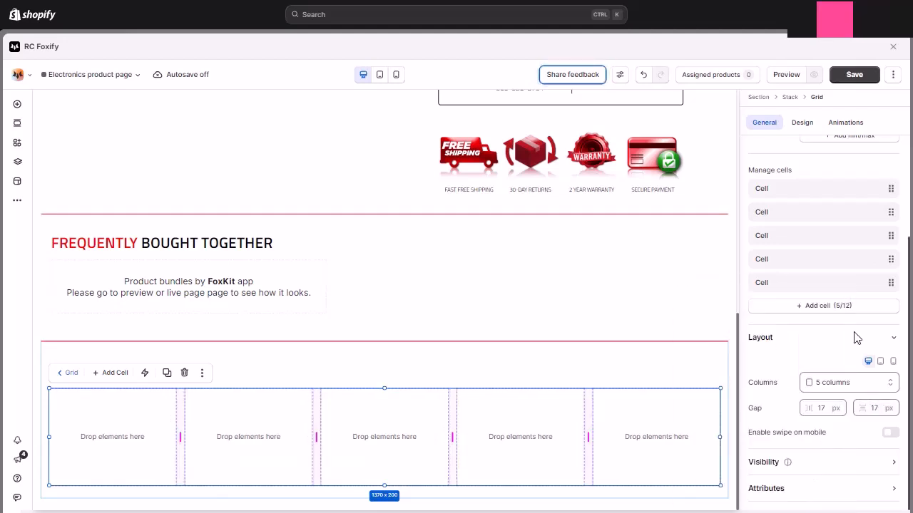
{"action": "scroll", "coordinate": [809, 250], "scroll_direction": "up", "scroll_amount": 3}
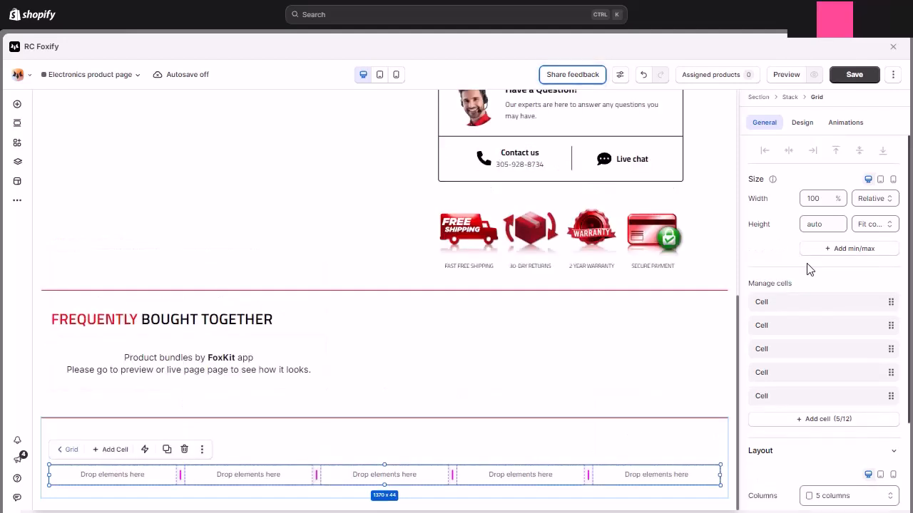
- Set the first grid cell's gap to 0 px horizontally and 16 px vertically
{"action": "left_click", "coordinate": [145, 476]}
{"action": "scroll", "coordinate": [794, 378], "scroll_direction": "down", "scroll_amount": 4}
{"action": "left_click", "coordinate": [876, 322]}
{"action": "left_click", "coordinate": [873, 298]}
{"action": "left_click", "coordinate": [834, 321]}
{"action": "left_click", "coordinate": [861, 303]}
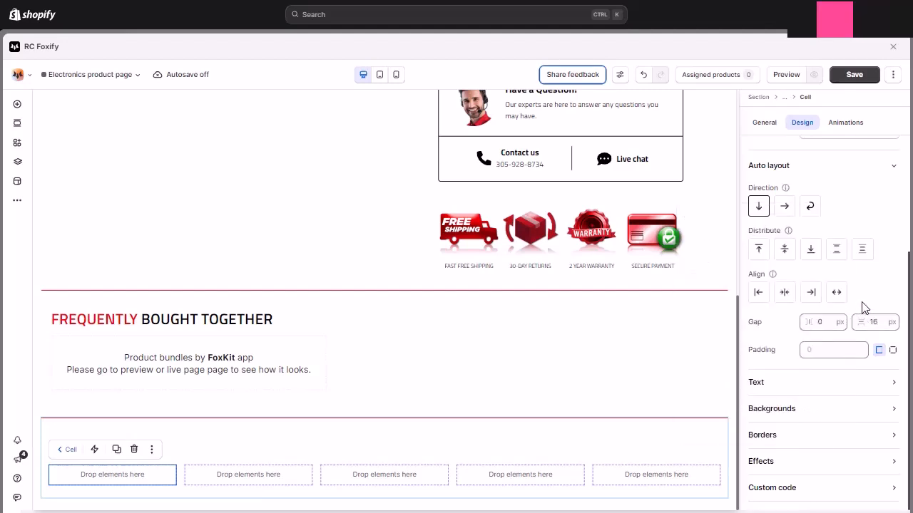
- Add an image element to the first grid cell and size it 150 by 150 px
{"action": "left_click", "coordinate": [17, 104]}
{"action": "left_click", "coordinate": [95, 170]}
{"action": "left_click_drag", "start_coordinate": [177, 203], "coordinate": [141, 458]}
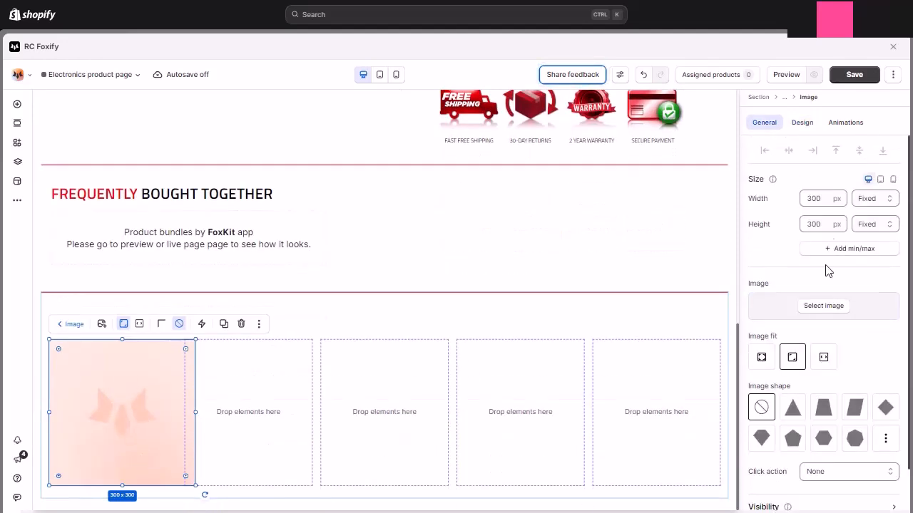
{"action": "left_click", "coordinate": [822, 224]}
{"action": "type", "text": "150"}
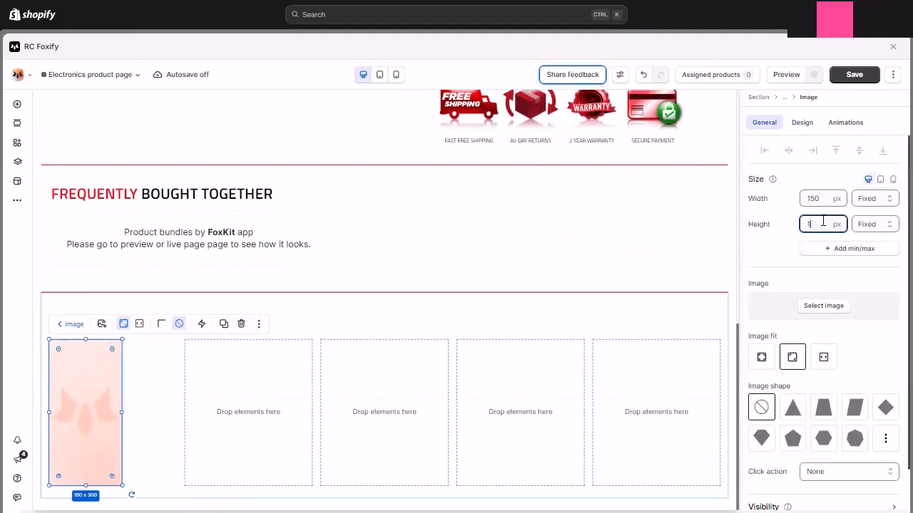
- Add a text paragraph below the image in the first cell and set its width to 100%
{"action": "left_click", "coordinate": [17, 104]}
{"action": "left_click_drag", "start_coordinate": [224, 142], "coordinate": [111, 443]}
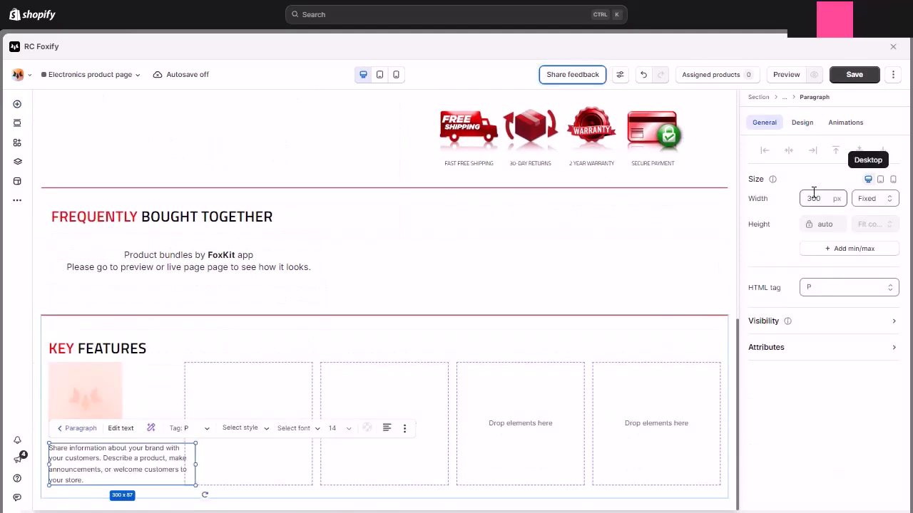
{"action": "key", "text": "Return"}
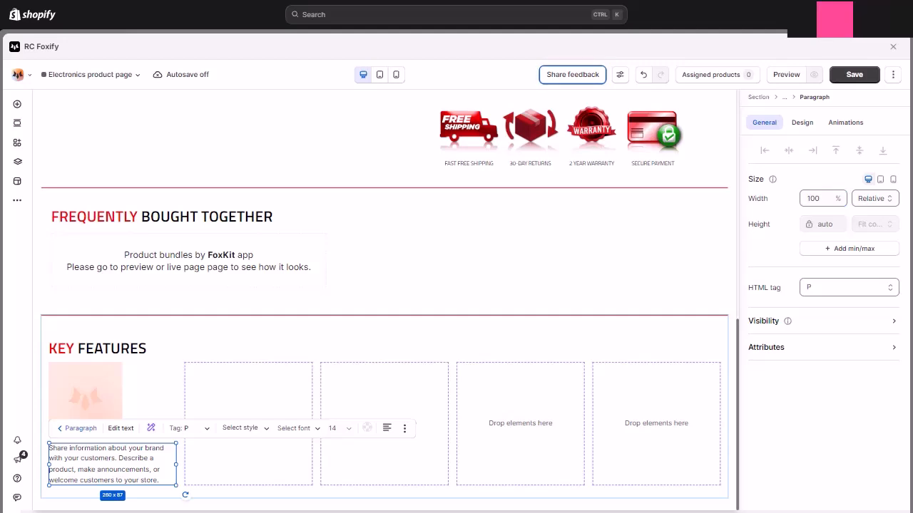
- Replace the paragraph's placeholder text with "4 CHANNELS"
{"action": "double_click", "coordinate": [125, 463]}
{"action": "type", "text": "4 CHANNELS"}
{"action": "left_click", "coordinate": [125, 462]}
{"action": "left_click", "coordinate": [114, 452]}
{"action": "left_click", "coordinate": [81, 448]}
{"action": "left_click", "coordinate": [82, 481]}
- Style the "4 CHANNELS" caption in black, bold Titillium Web at 16 px and center it
{"action": "left_click", "coordinate": [801, 122]}
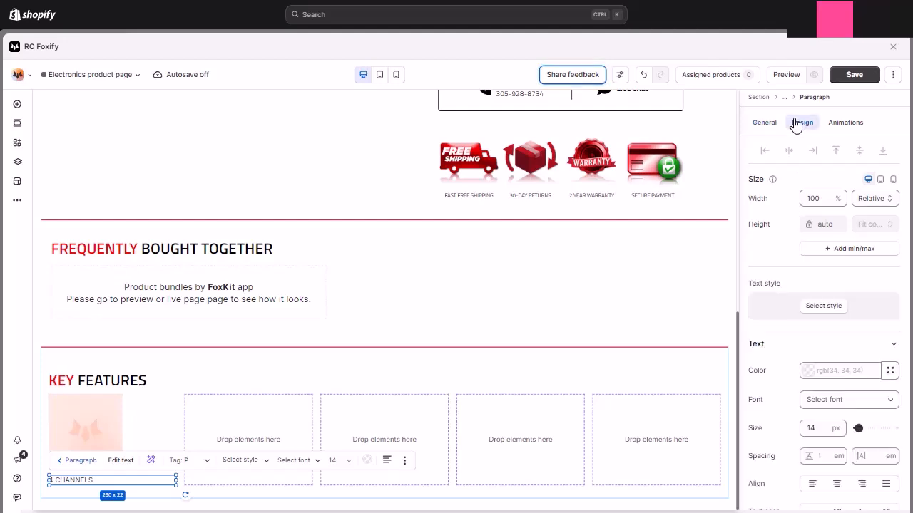
{"action": "scroll", "coordinate": [825, 238], "scroll_direction": "down", "scroll_amount": 3}
{"action": "left_click", "coordinate": [833, 156]}
{"action": "left_click", "coordinate": [663, 357]}
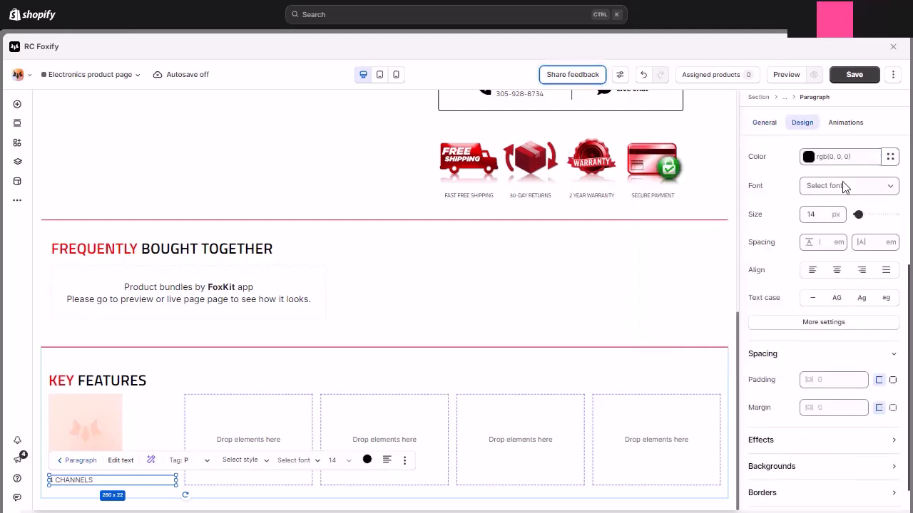
{"action": "left_click", "coordinate": [844, 186]}
{"action": "type", "text": "tit"}
{"action": "left_click", "coordinate": [829, 289]}
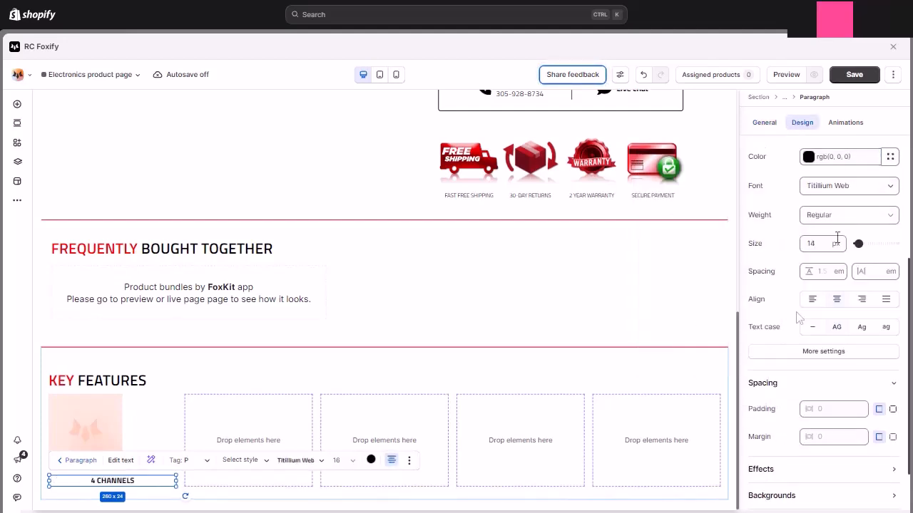
- Center the first cell's contents horizontally and fill its image element with 4CHicon.jpg
{"action": "left_click", "coordinate": [138, 428]}
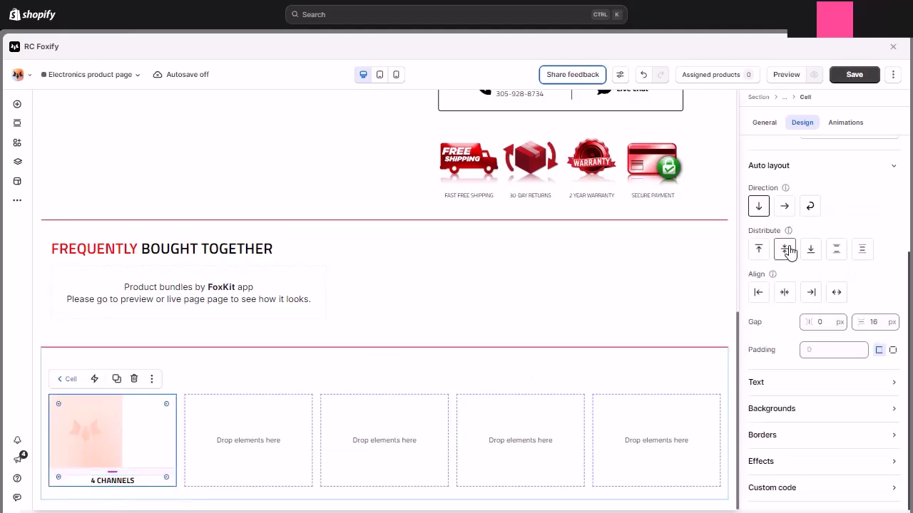
{"action": "double_click", "coordinate": [121, 421]}
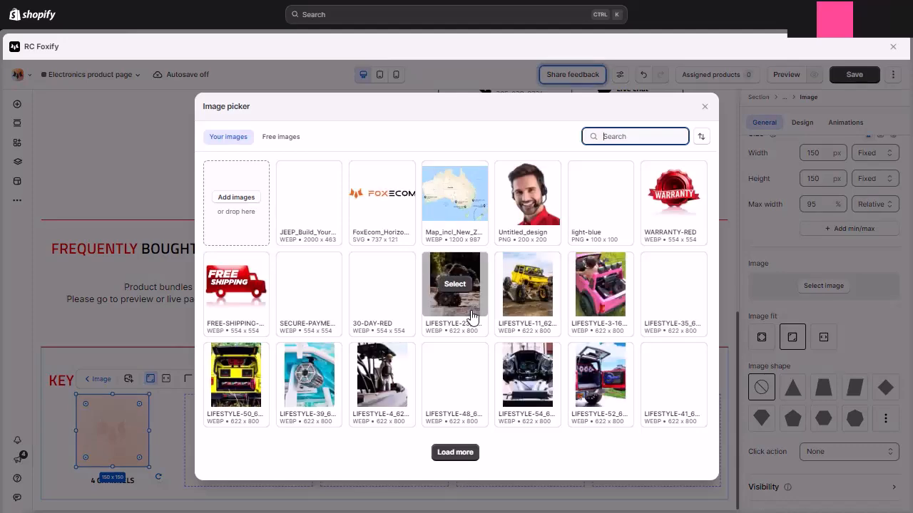
{"action": "left_click", "coordinate": [476, 452]}
{"action": "scroll", "coordinate": [482, 348], "scroll_direction": "down", "scroll_amount": 3}
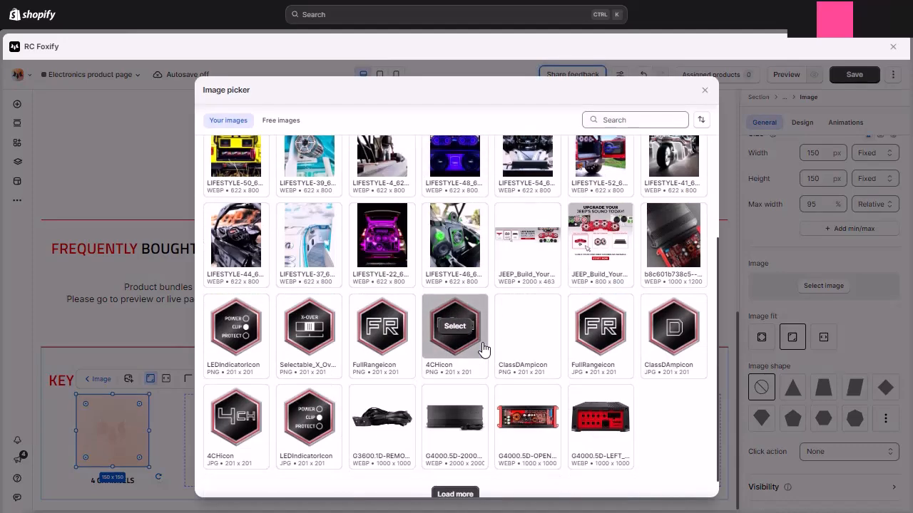
{"action": "left_click", "coordinate": [221, 424]}
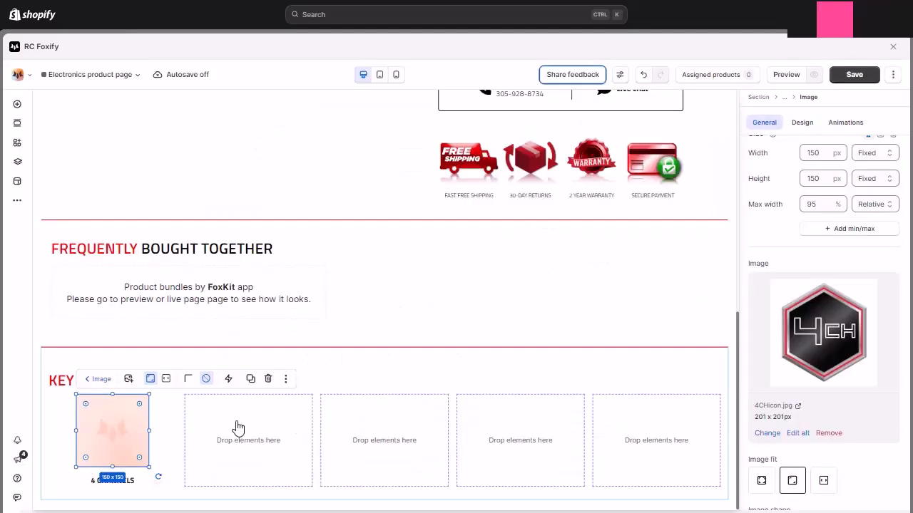
- Duplicate the first Key Features grid cell, with its 4CH image and "4 CHANNELS" caption, four times
{"action": "left_click", "coordinate": [62, 437]}
{"action": "left_click", "coordinate": [17, 162]}
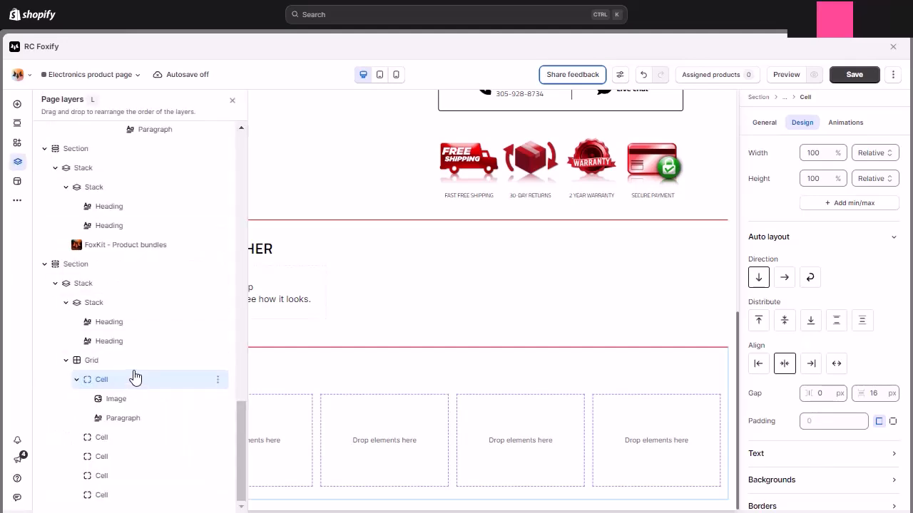
{"action": "left_click", "coordinate": [125, 419]}
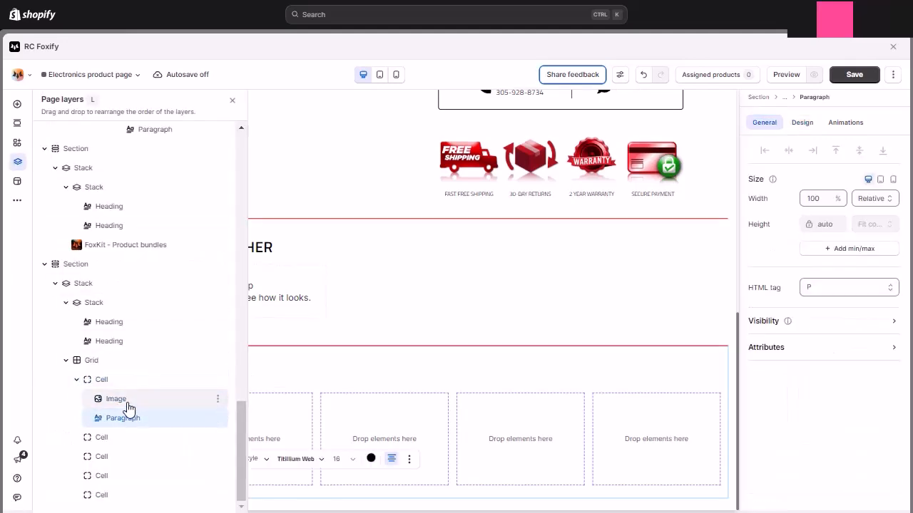
{"action": "left_click", "coordinate": [118, 399]}
{"action": "left_click", "coordinate": [119, 385]}
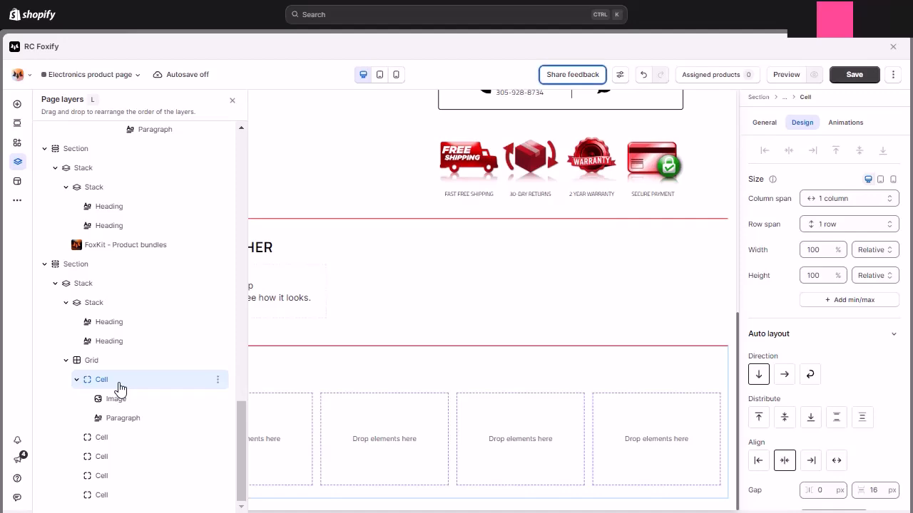
{"action": "key", "text": "ctrl+d"}
{"action": "key", "text": "ctrl+d"}
{"action": "key", "text": "ctrl+d"}
{"action": "key", "text": "ctrl+d"}
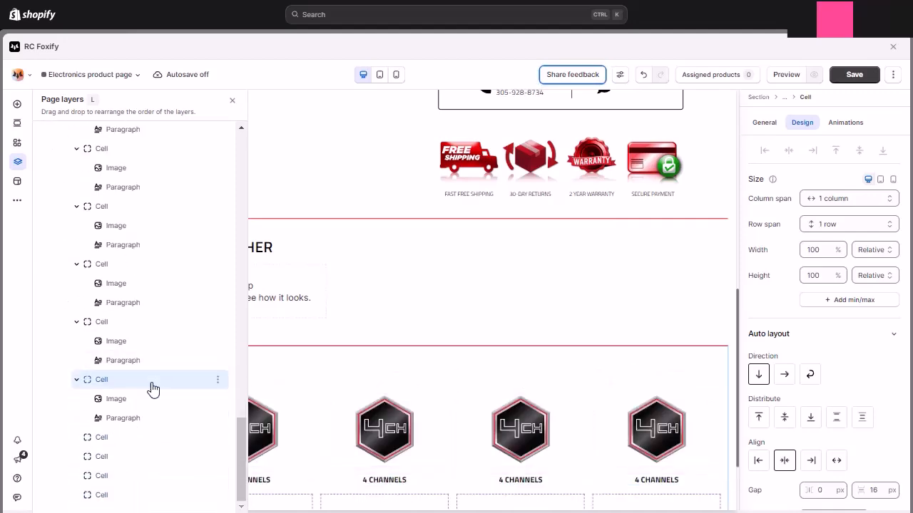
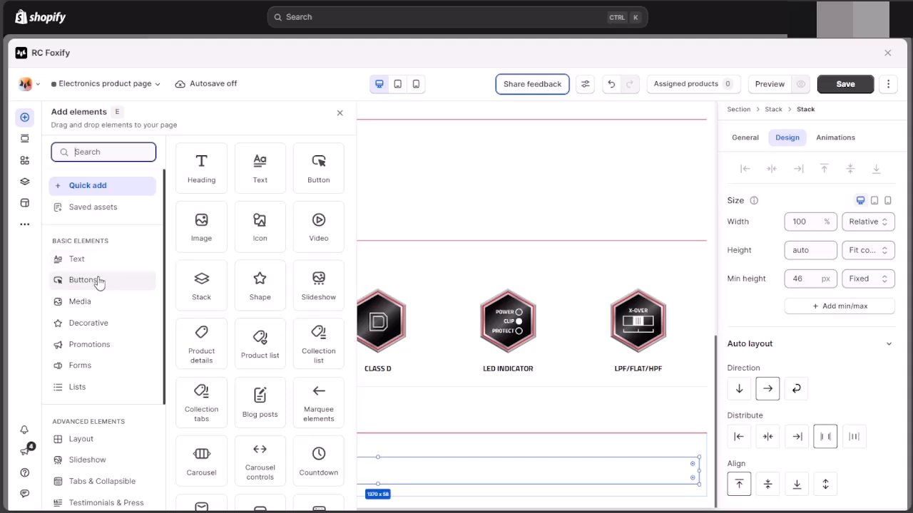
- Add a button to the Technical Data title row, fit its size to its content, and label it "Download the user manual"
{"action": "left_click_drag", "start_coordinate": [382, 361], "coordinate": [426, 466]}
{"action": "left_click", "coordinate": [805, 222]}
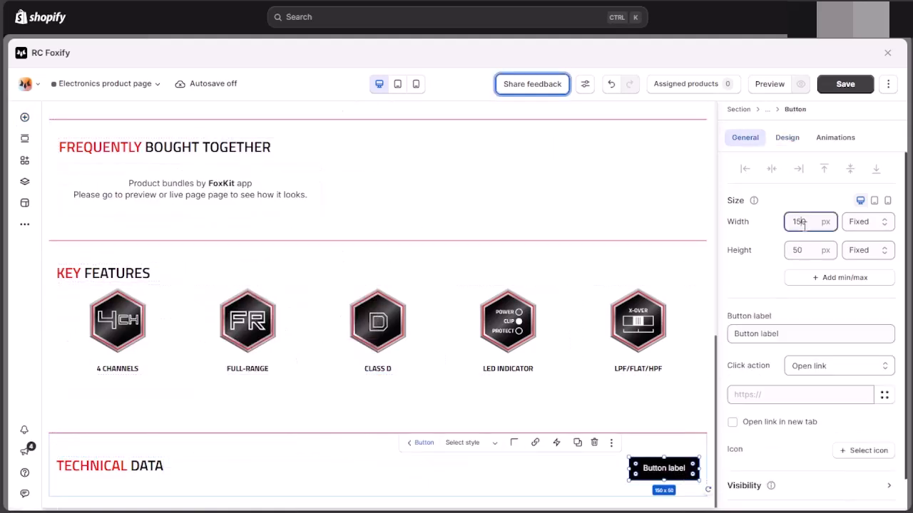
{"action": "triple_click", "coordinate": [801, 333]}
{"action": "type", "text": "Download the user manual"}
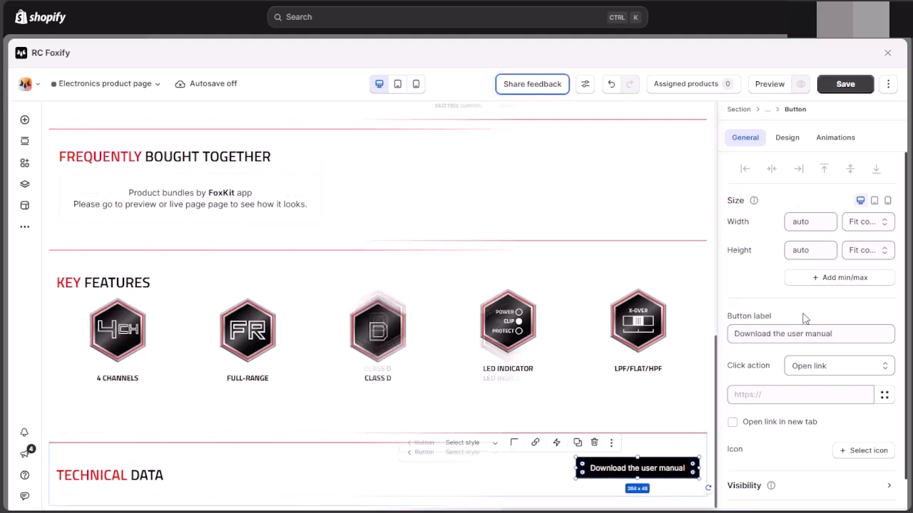
- Give the button the download icon from the Font Awesome library's Solid style
{"action": "left_click", "coordinate": [864, 450]}
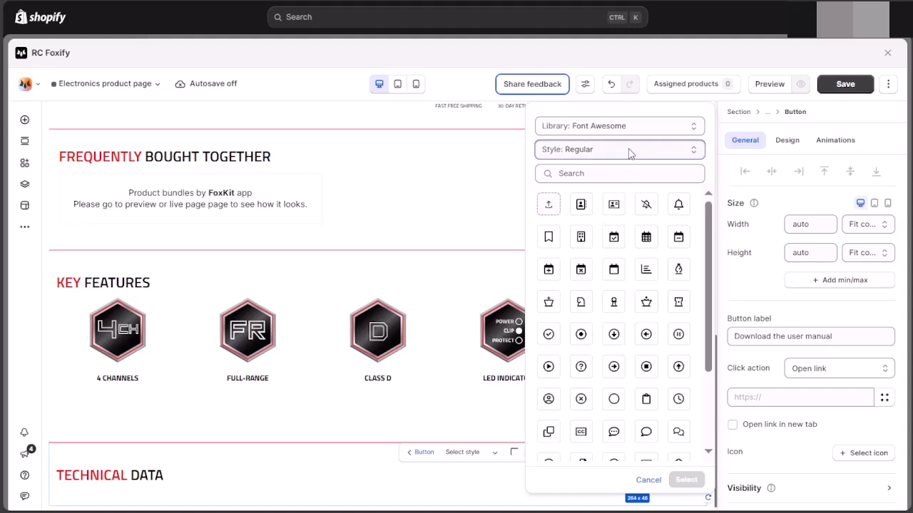
{"action": "left_click", "coordinate": [591, 218]}
{"action": "left_click", "coordinate": [601, 176]}
{"action": "type", "text": "down"}
{"action": "left_click", "coordinate": [645, 367]}
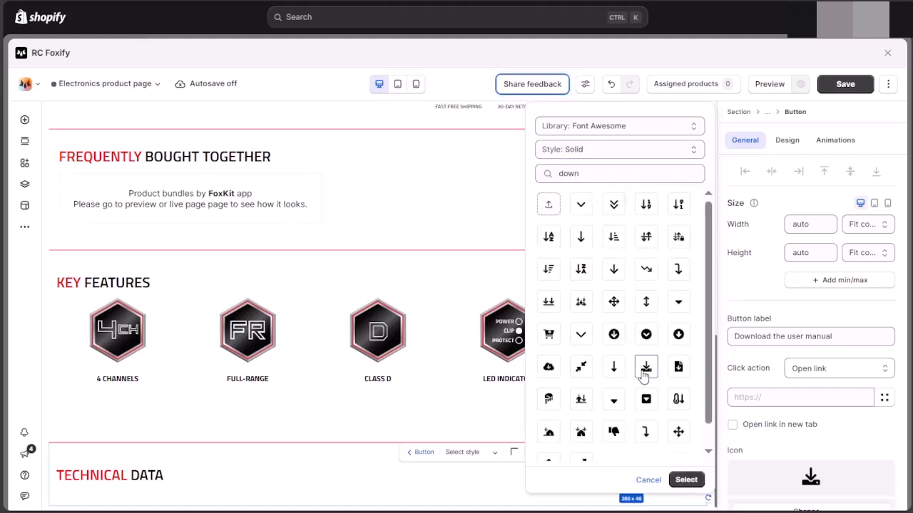
{"action": "left_click", "coordinate": [686, 479]}
- Set the button's icon size to 25 px
{"action": "scroll", "coordinate": [785, 449], "scroll_direction": "down", "scroll_amount": 3}
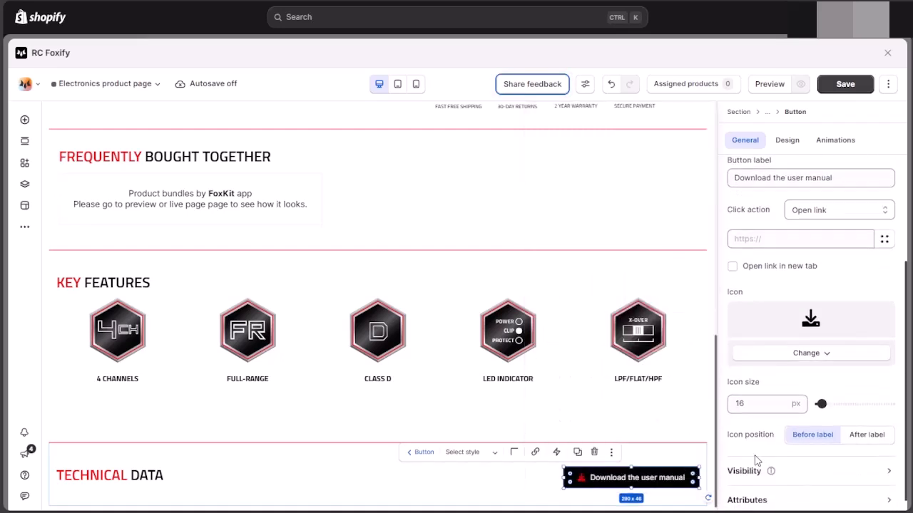
{"action": "type", "text": "25"}
{"action": "left_click", "coordinate": [770, 397]}
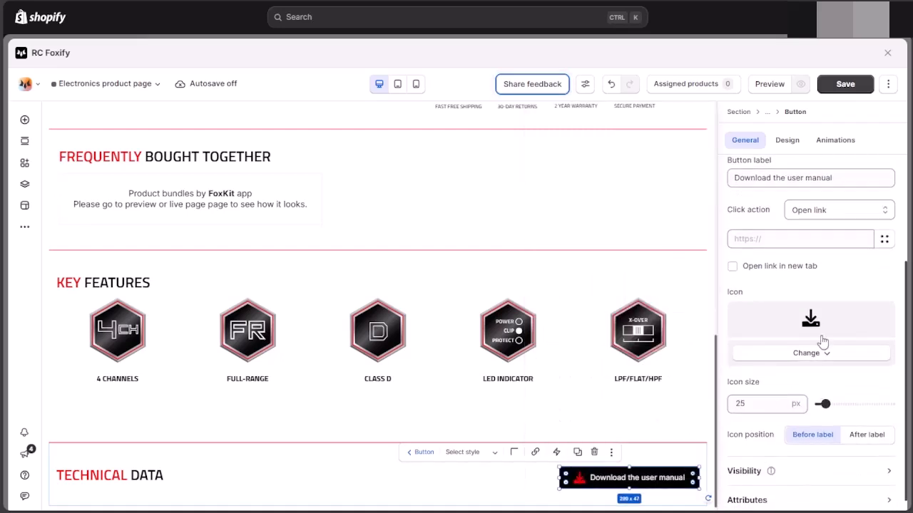
- Highlight the download icon's "fill: red !important" rule in the page's custom CSS and update the custom codes
{"action": "left_click", "coordinate": [24, 226]}
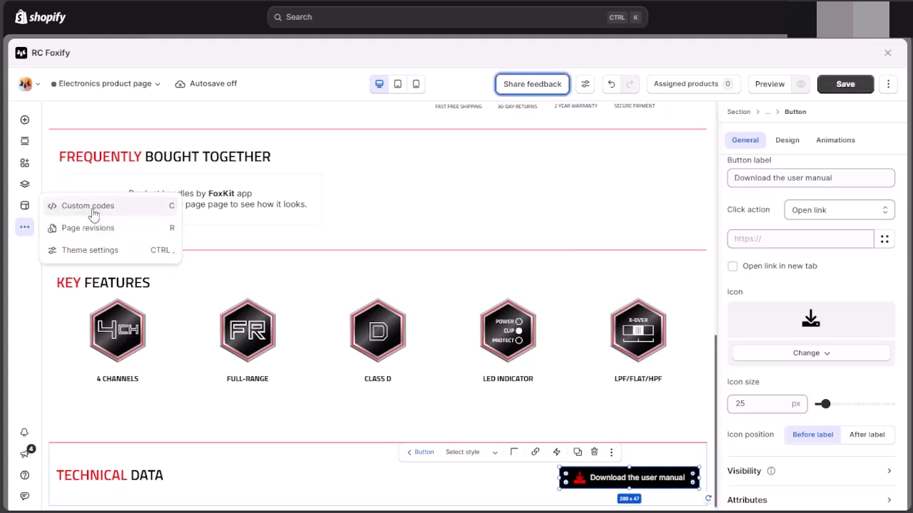
{"action": "left_click", "coordinate": [93, 205]}
{"action": "left_click_drag", "start_coordinate": [209, 259], "coordinate": [199, 224]}
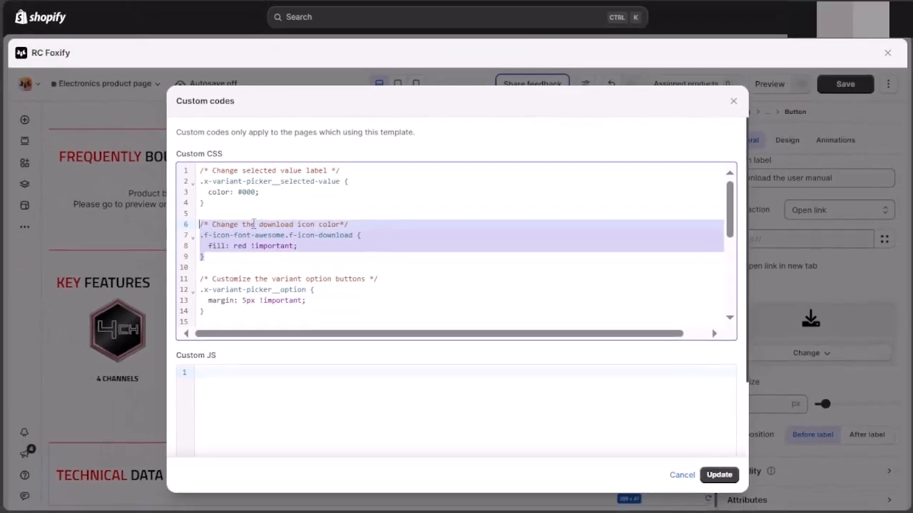
{"action": "left_click", "coordinate": [721, 475]}
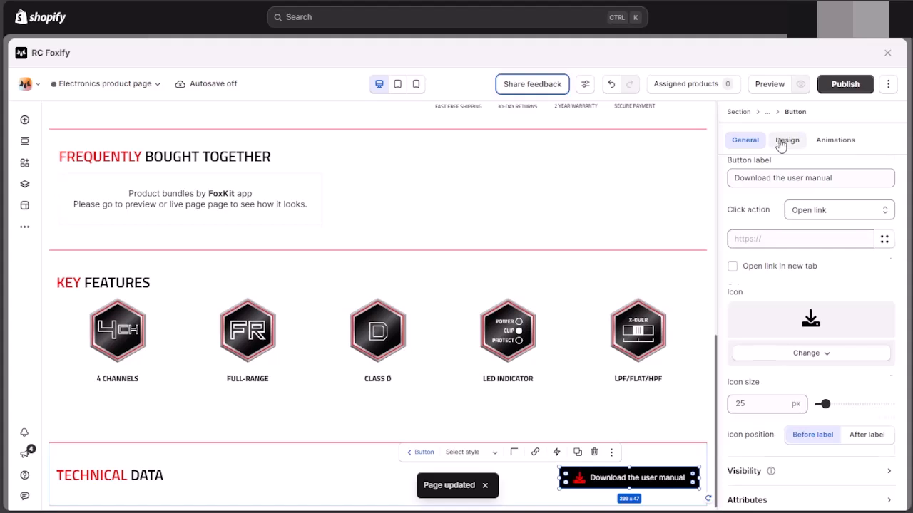
- Set the download button's text color to black and its background to transparent
{"action": "left_click", "coordinate": [783, 142]}
{"action": "left_click", "coordinate": [821, 286]}
{"action": "left_click", "coordinate": [629, 489]}
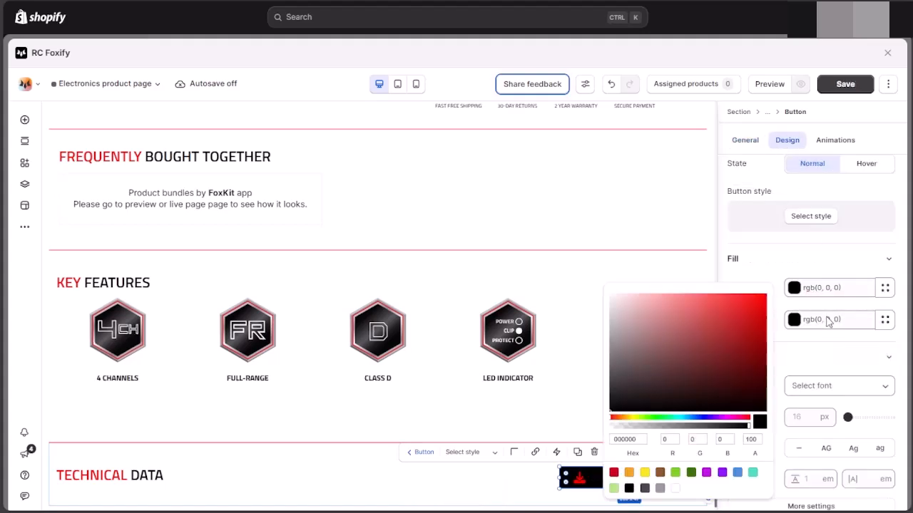
{"action": "left_click", "coordinate": [829, 321]}
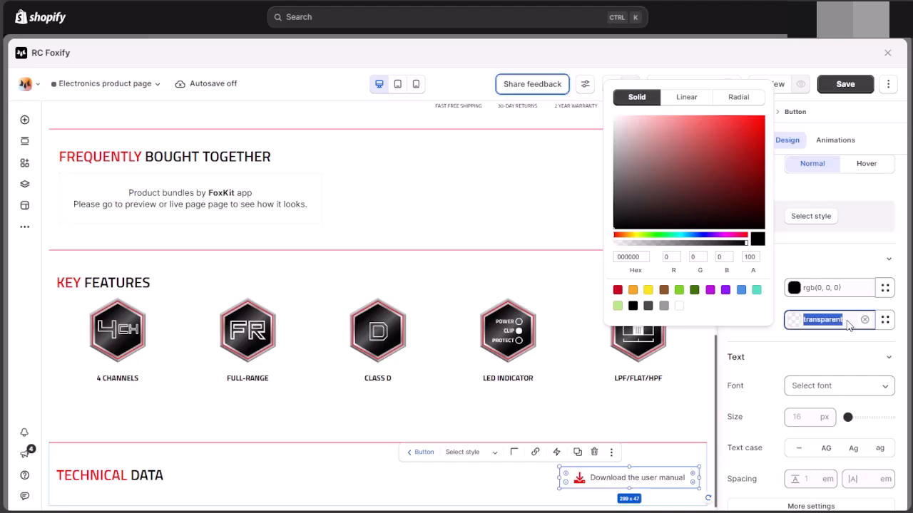
- Style the button text in uppercase SemiBold Titillium Web at 15 px with 1.08 em line height and 0.07 em letter spacing
{"action": "left_click", "coordinate": [801, 350]}
{"action": "scroll", "coordinate": [801, 349], "scroll_direction": "down", "scroll_amount": 2}
{"action": "left_click", "coordinate": [831, 312]}
{"action": "left_click", "coordinate": [875, 437]}
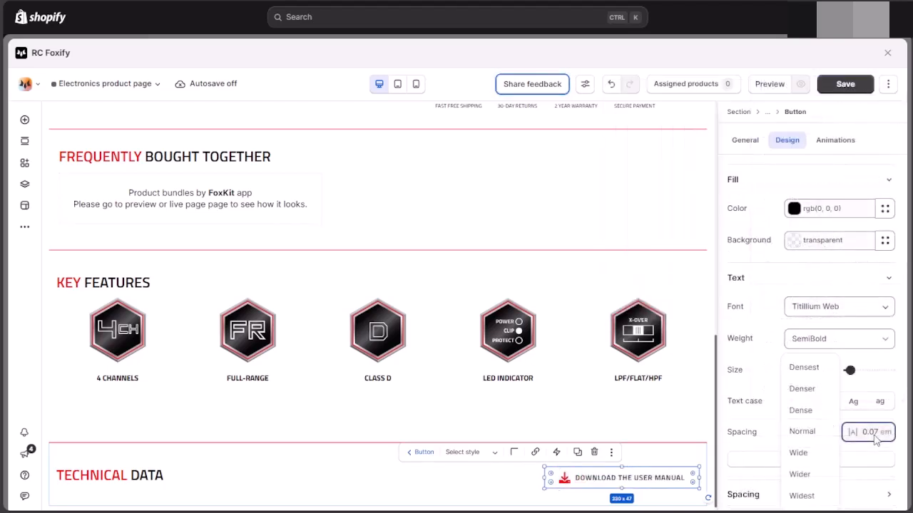
{"action": "left_click", "coordinate": [870, 418]}
{"action": "scroll", "coordinate": [870, 421], "scroll_direction": "down", "scroll_amount": 1}
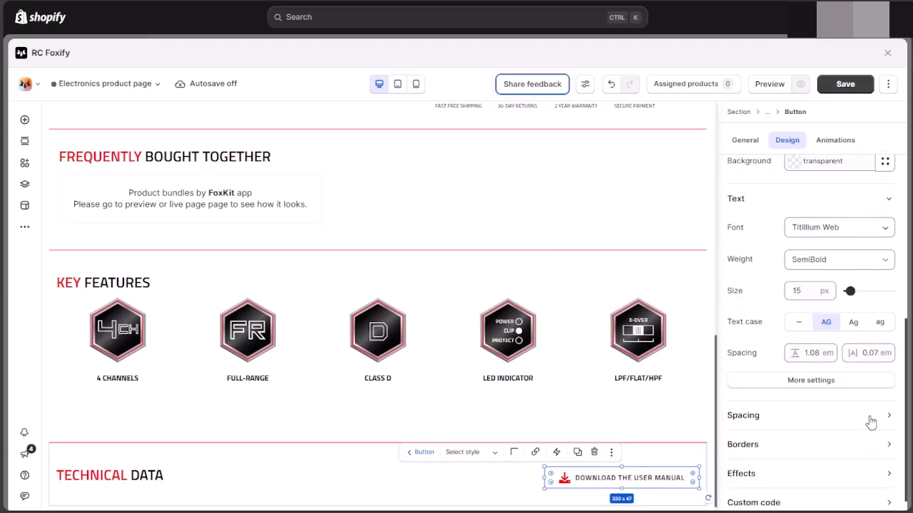
- Set the download button's padding to 0
{"action": "left_click", "coordinate": [784, 420]}
{"action": "left_click", "coordinate": [818, 445]}
{"action": "type", "text": "0"}
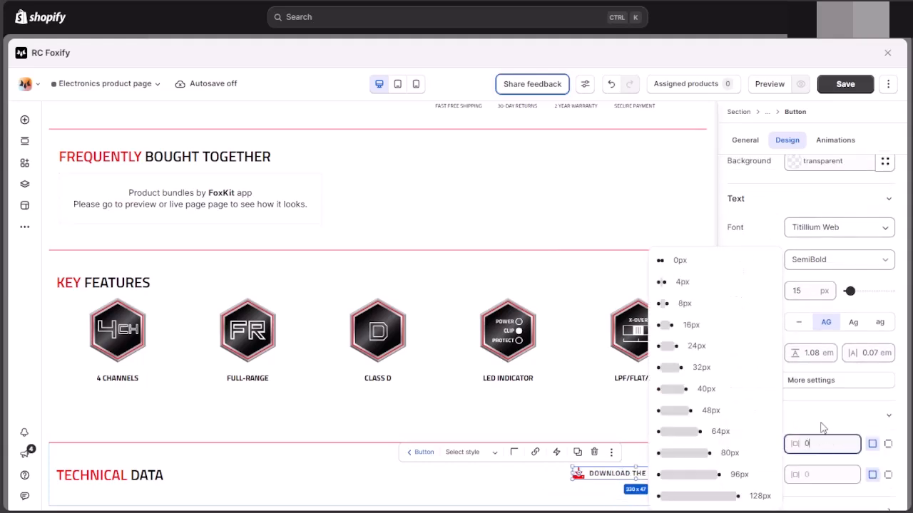
{"action": "left_click", "coordinate": [823, 428]}
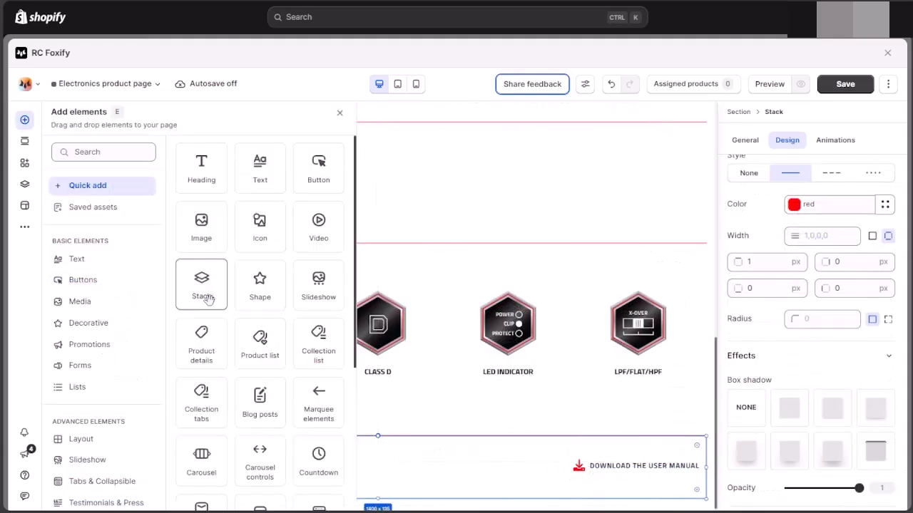
- Add a stack below the Technical Data title row with 100% width and both gaps at 0 px
{"action": "left_click_drag", "start_coordinate": [204, 295], "coordinate": [360, 496]}
{"action": "scroll", "coordinate": [849, 291], "scroll_direction": "up", "scroll_amount": 5}
{"action": "left_click", "coordinate": [806, 225]}
{"action": "type", "text": "100%"}
{"action": "key", "text": "Return"}
{"action": "scroll", "coordinate": [821, 300], "scroll_direction": "down", "scroll_amount": 4}
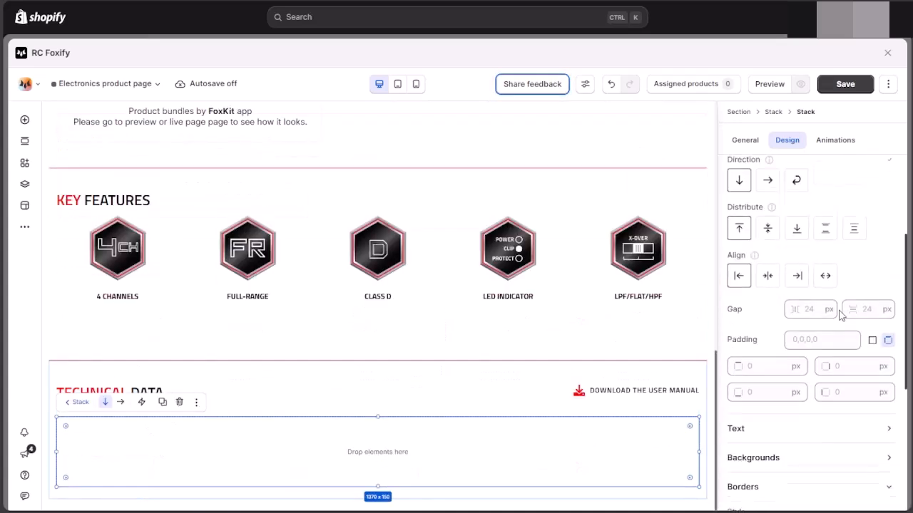
{"action": "left_click", "coordinate": [870, 254]}
{"action": "left_click", "coordinate": [877, 237]}
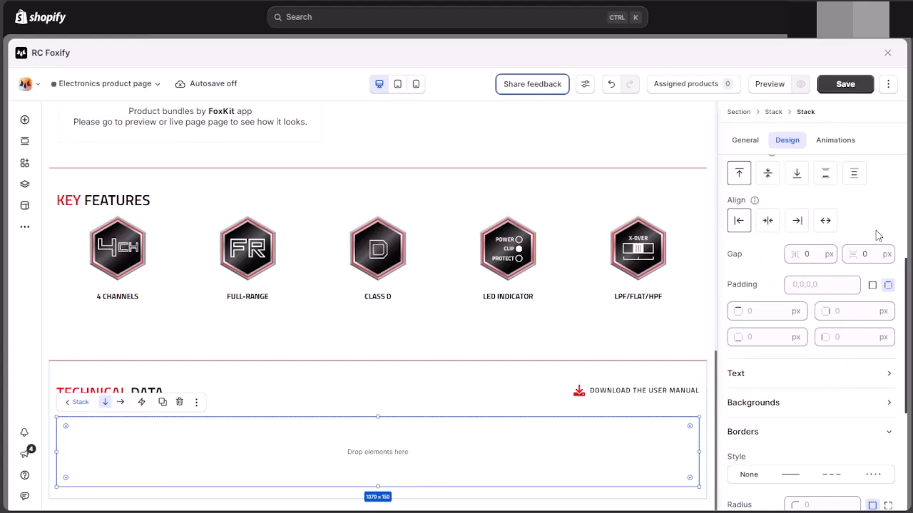
- Insert a four-column grid in the new stack with a 17 px column gap and a 20 px row gap
{"action": "left_click", "coordinate": [24, 120]}
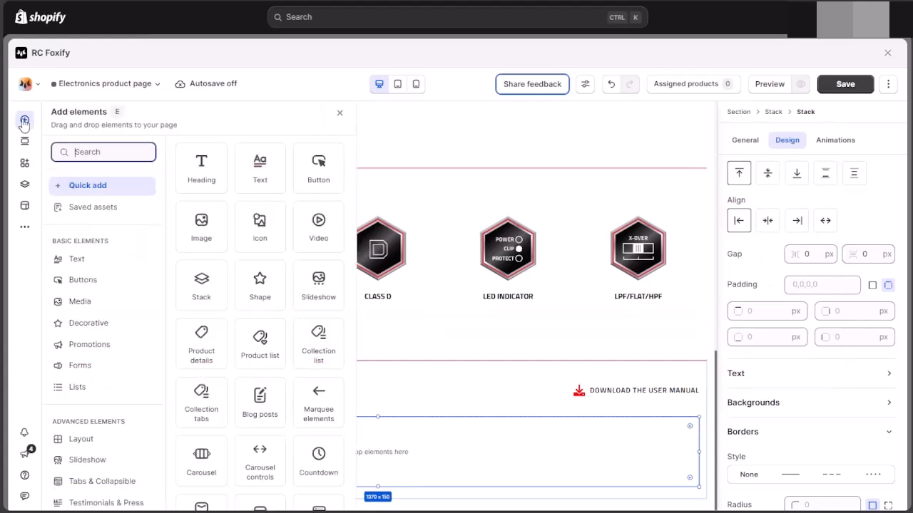
{"action": "left_click", "coordinate": [93, 440]}
{"action": "left_click_drag", "start_coordinate": [222, 243], "coordinate": [396, 454]}
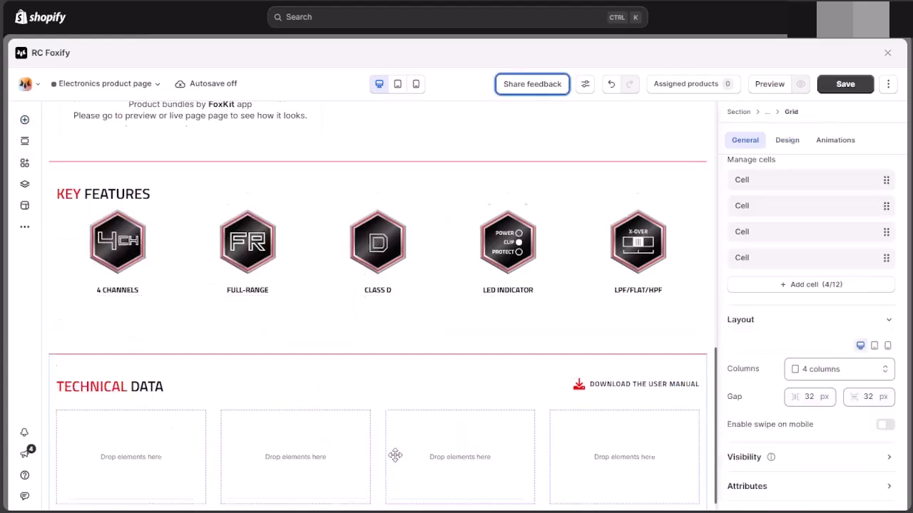
{"action": "scroll", "coordinate": [827, 243], "scroll_direction": "up", "scroll_amount": 3}
{"action": "scroll", "coordinate": [784, 300], "scroll_direction": "down", "scroll_amount": 5}
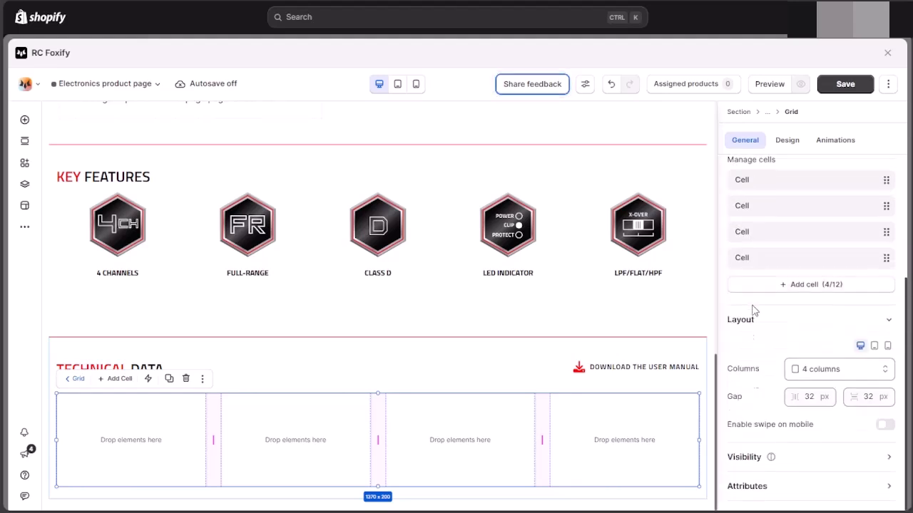
{"action": "left_click", "coordinate": [805, 397]}
{"action": "left_click", "coordinate": [872, 397]}
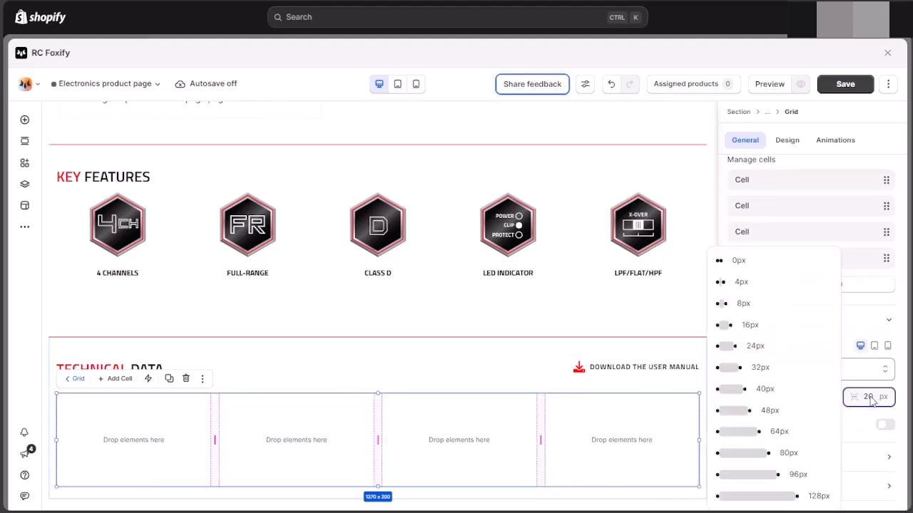
{"action": "key", "text": "Return"}
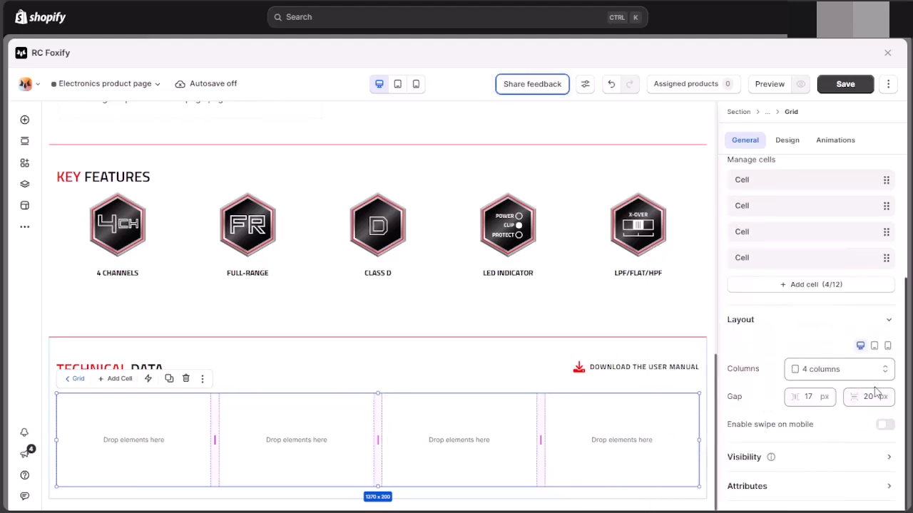
- Add a stack inside the grid's first cell, set its width to 100%, and remove its minimum height
{"action": "left_click", "coordinate": [147, 437]}
{"action": "scroll", "coordinate": [819, 314], "scroll_direction": "down", "scroll_amount": 3}
{"action": "left_click", "coordinate": [24, 121]}
{"action": "left_click_drag", "start_coordinate": [200, 286], "coordinate": [188, 442]}
{"action": "scroll", "coordinate": [820, 228], "scroll_direction": "up", "scroll_amount": 2}
{"action": "left_click", "coordinate": [825, 223]}
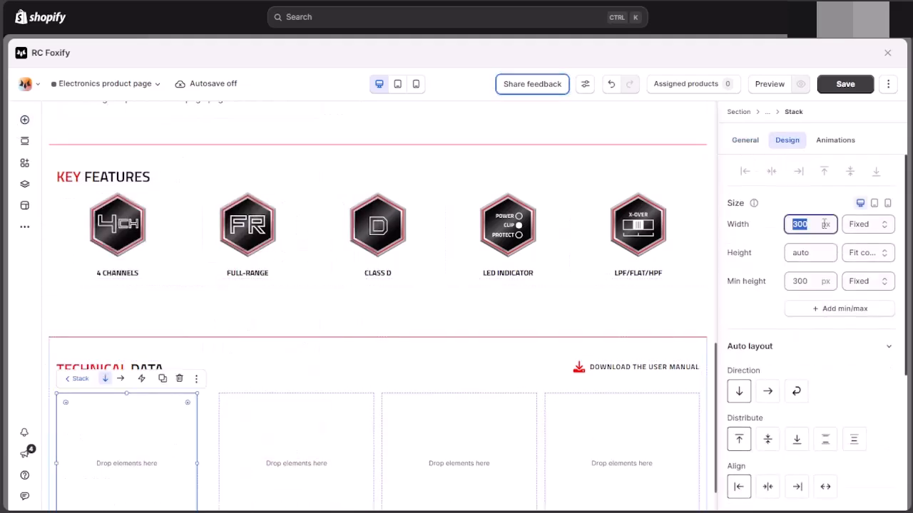
{"action": "key", "text": "BackSpace"}
- Center the first cell's stack contents horizontally and set its gaps and padding to 0
{"action": "scroll", "coordinate": [790, 311], "scroll_direction": "down", "scroll_amount": 4}
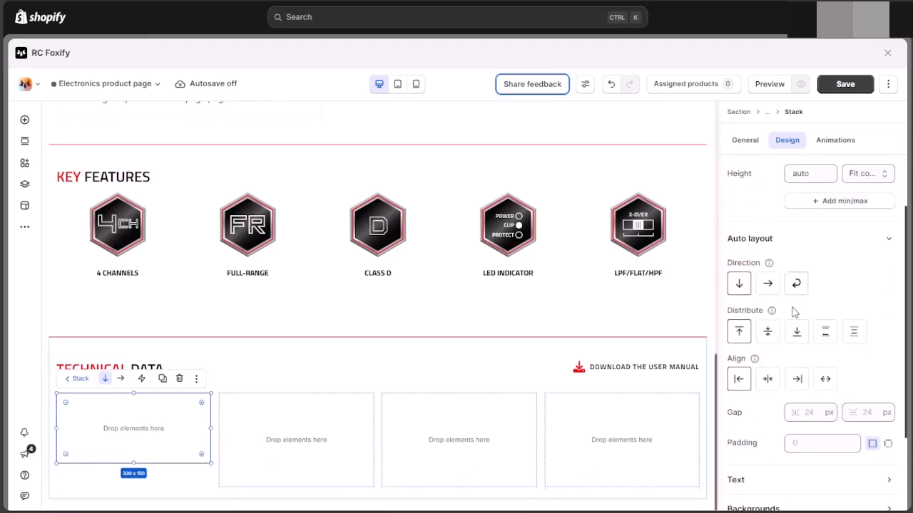
{"action": "left_click", "coordinate": [823, 337]}
{"action": "type", "text": "0"}
{"action": "left_click", "coordinate": [881, 335]}
{"action": "type", "text": "0"}
{"action": "left_click", "coordinate": [841, 363]}
{"action": "type", "text": "0"}
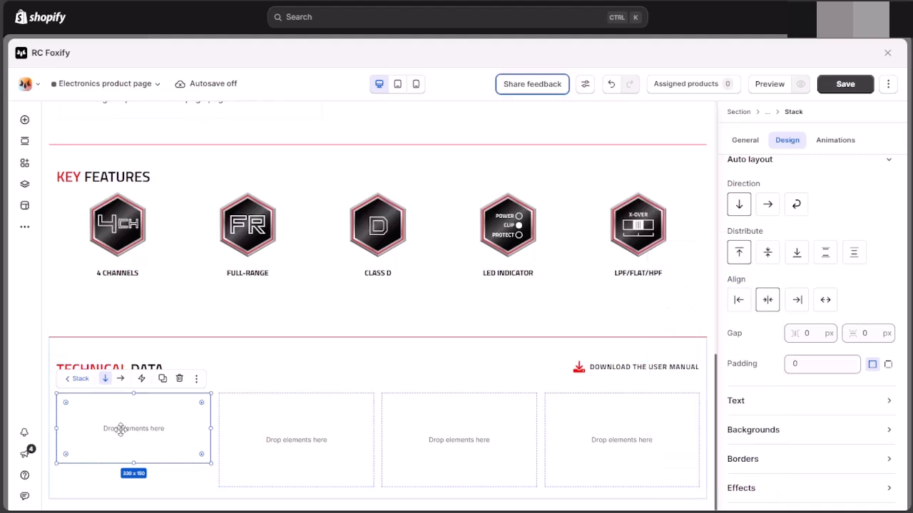
- Add a 100% wide "SPECS" paragraph to the first cell's stack and another text element below it for the specifications
{"action": "left_click", "coordinate": [24, 119]}
{"action": "left_click_drag", "start_coordinate": [298, 185], "coordinate": [170, 421]}
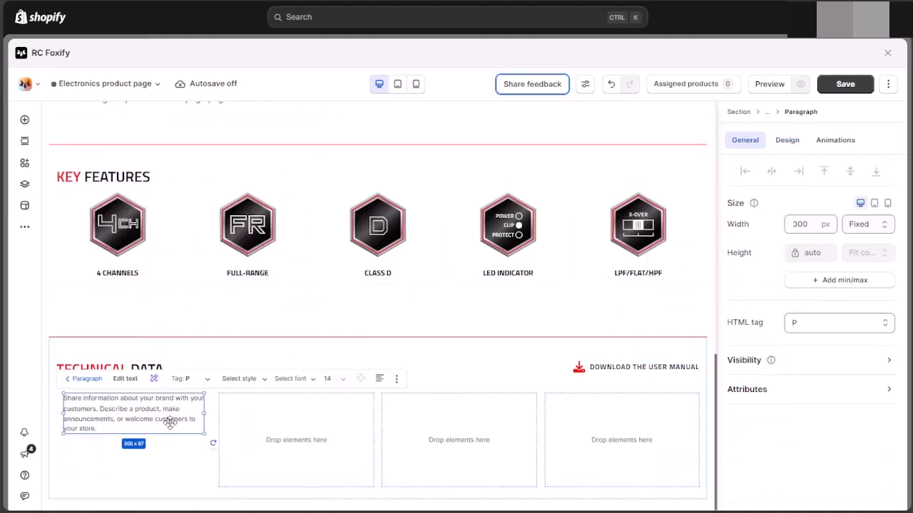
{"action": "type", "text": "100"}
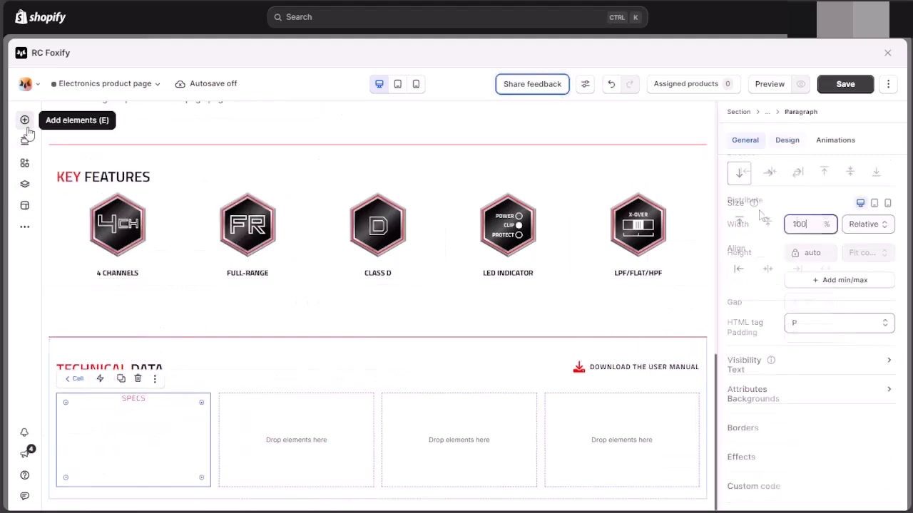
{"action": "left_click", "coordinate": [27, 126]}
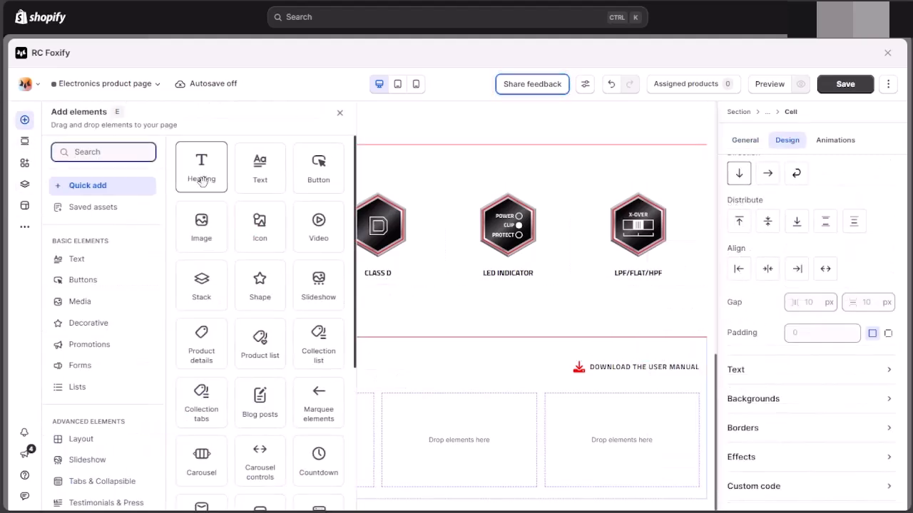
{"action": "left_click_drag", "start_coordinate": [246, 179], "coordinate": [146, 432]}
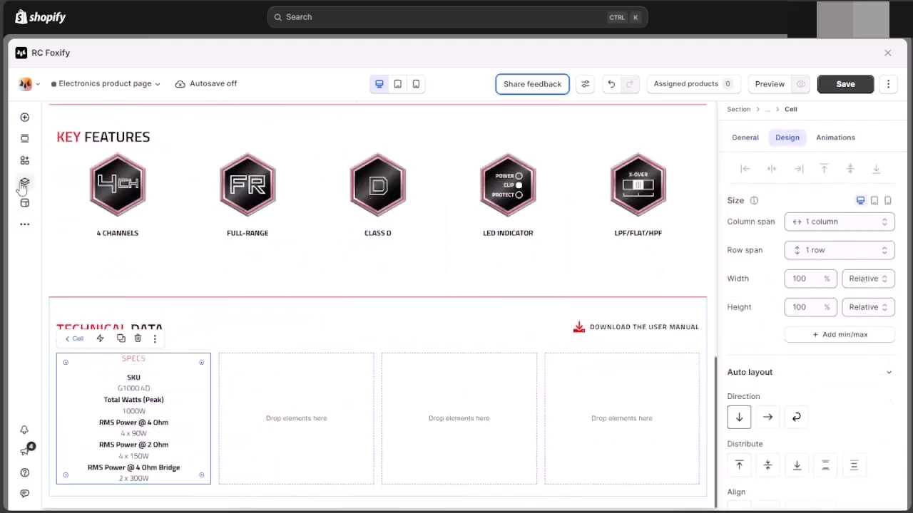
- Copy the first cell's specs stack into the other three cells of the Technical Data grid
{"action": "left_click", "coordinate": [25, 184]}
{"action": "left_click", "coordinate": [116, 345]}
{"action": "left_click", "coordinate": [137, 425]}
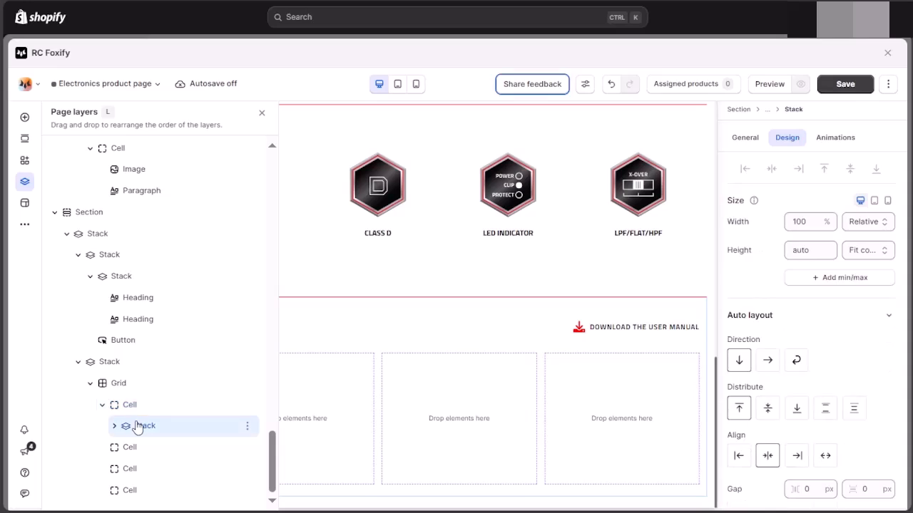
{"action": "scroll", "coordinate": [138, 422], "scroll_direction": "down", "scroll_amount": 4}
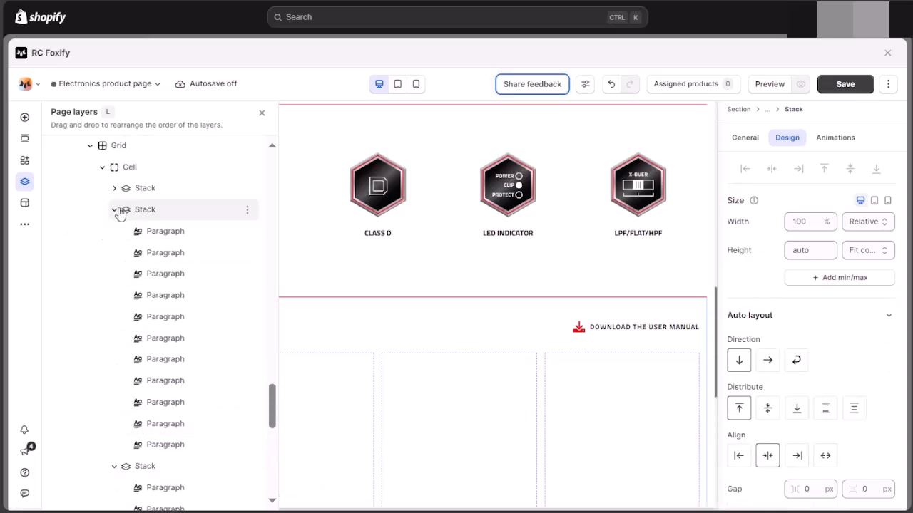
{"action": "left_click", "coordinate": [115, 210]}
{"action": "left_click", "coordinate": [114, 252]}
{"action": "left_click_drag", "start_coordinate": [139, 431], "coordinate": [142, 492]}
{"action": "left_click", "coordinate": [102, 426]}
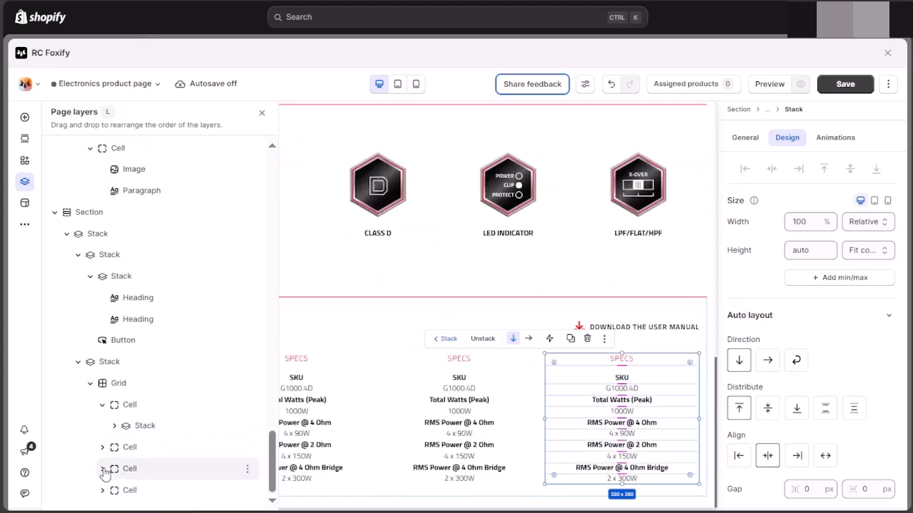
{"action": "left_click", "coordinate": [261, 118]}
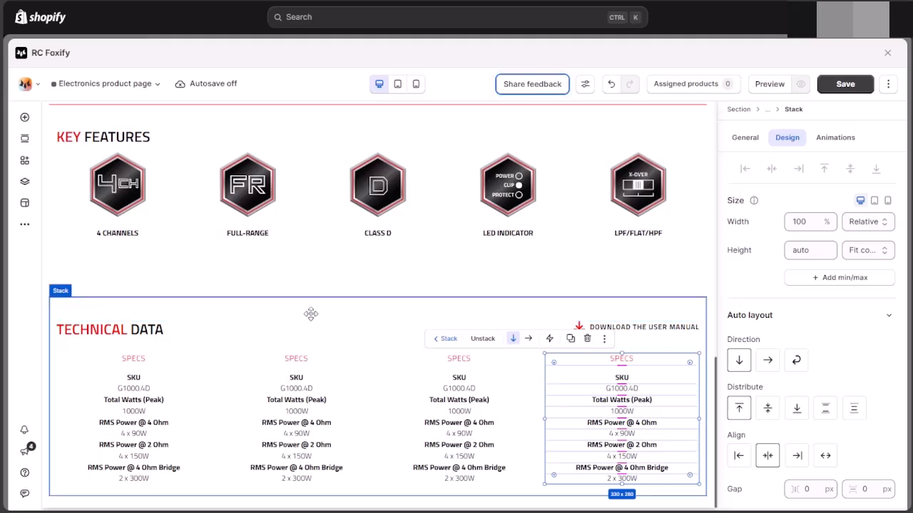
- Add a text element below the specs grid reading "* Manuals and/or specifications are subject to change without prior notice."
{"action": "left_click", "coordinate": [310, 314]}
{"action": "left_click", "coordinate": [312, 385]}
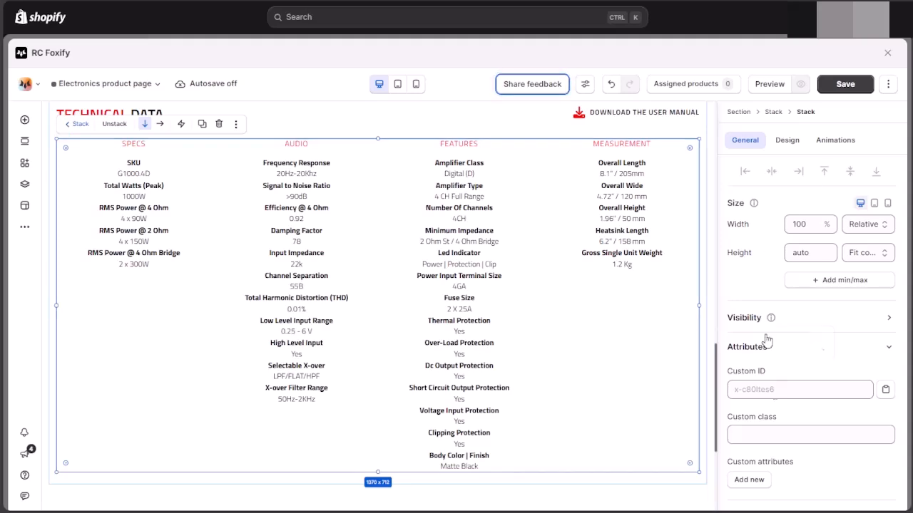
{"action": "left_click", "coordinate": [24, 120]}
{"action": "left_click", "coordinate": [80, 185]}
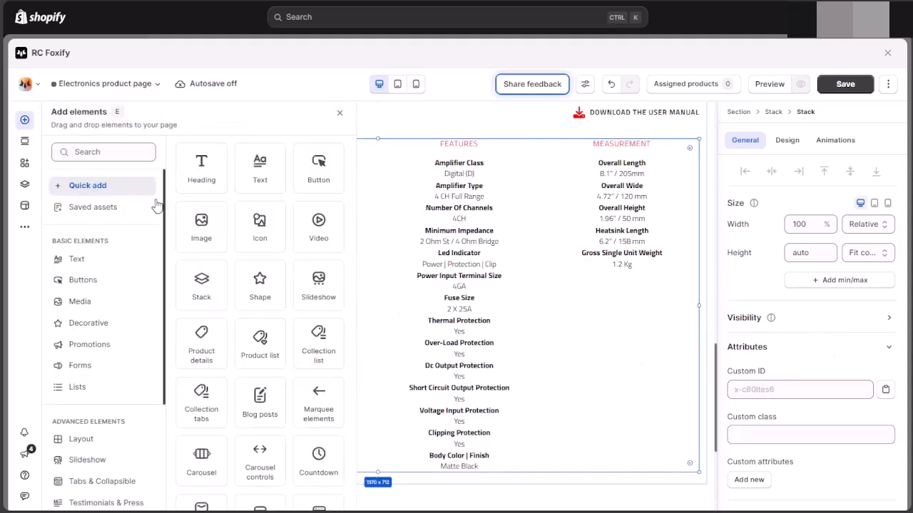
{"action": "left_click_drag", "start_coordinate": [260, 169], "coordinate": [379, 467]}
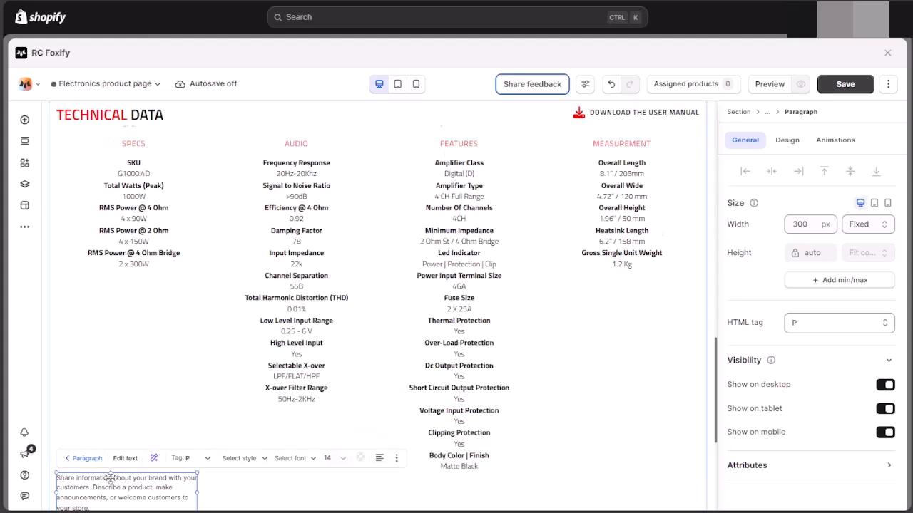
{"action": "scroll", "coordinate": [111, 478], "scroll_direction": "down", "scroll_amount": 1}
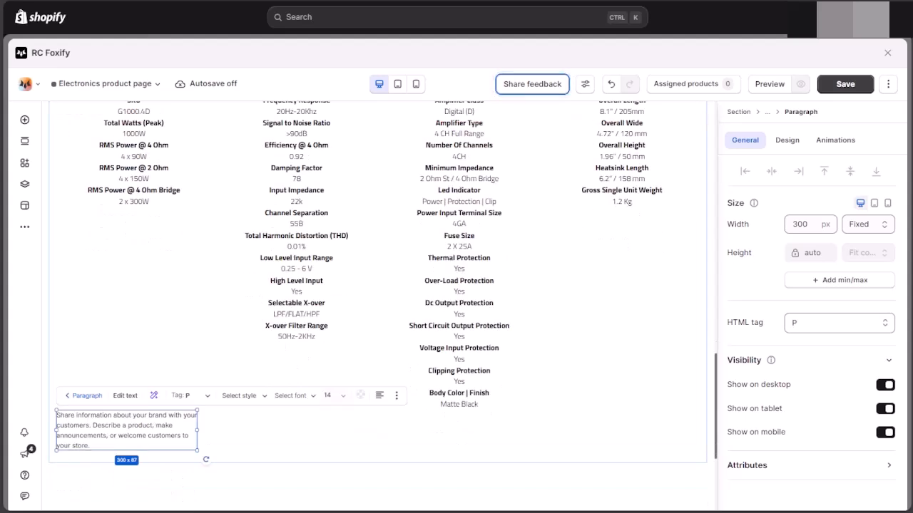
{"action": "double_click", "coordinate": [117, 426]}
{"action": "type", "text": "* Manuals and/or specifications are subject to change without prior notice."}
- Set the disclaimer paragraph's width to 100% and restyle it with smaller text and inner spacing
{"action": "double_click", "coordinate": [820, 223]}
{"action": "type", "text": "100%"}
{"action": "key", "text": "Return"}
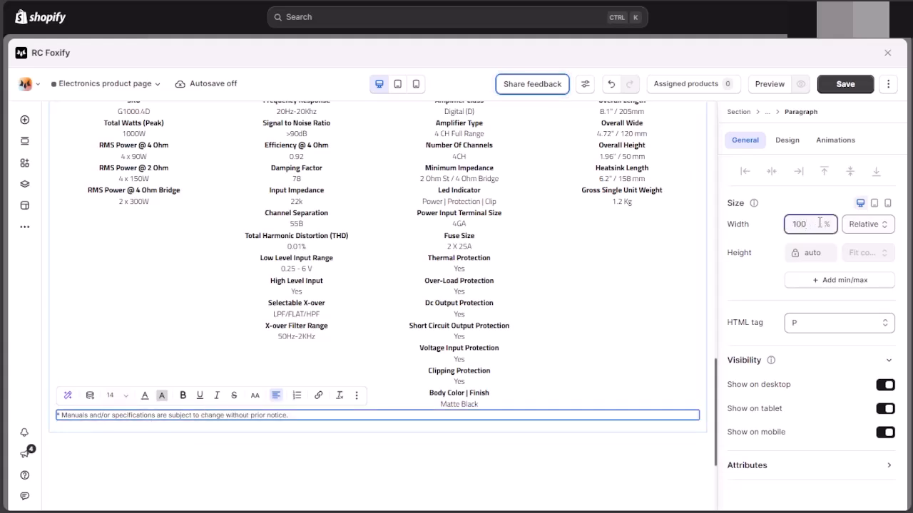
{"action": "left_click", "coordinate": [787, 141]}
{"action": "scroll", "coordinate": [805, 271], "scroll_direction": "down", "scroll_amount": 1}
{"action": "left_click", "coordinate": [824, 338]}
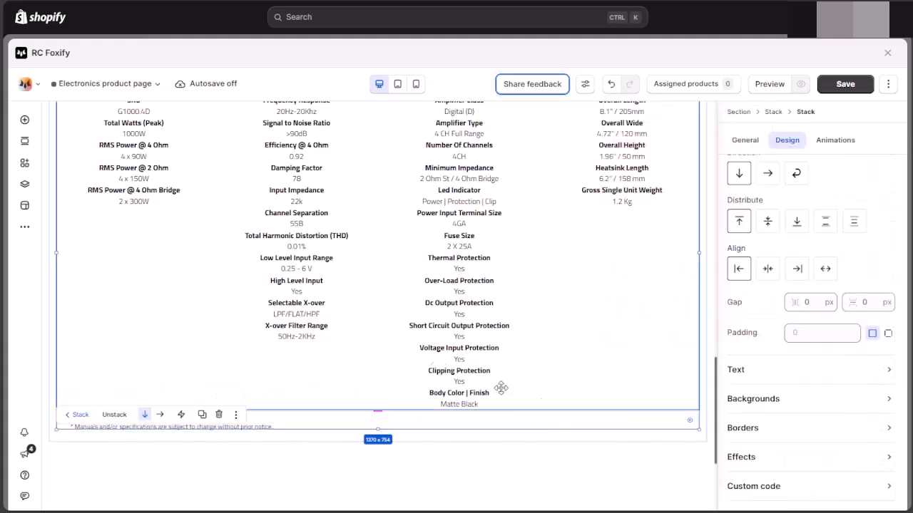
- Add a stack below the disclaimer, set its width to 100%, and remove its minimum height
{"action": "left_click", "coordinate": [24, 120]}
{"action": "left_click_drag", "start_coordinate": [197, 285], "coordinate": [382, 427]}
{"action": "scroll", "coordinate": [381, 428], "scroll_direction": "down", "scroll_amount": 1}
{"action": "scroll", "coordinate": [780, 309], "scroll_direction": "up", "scroll_amount": 4}
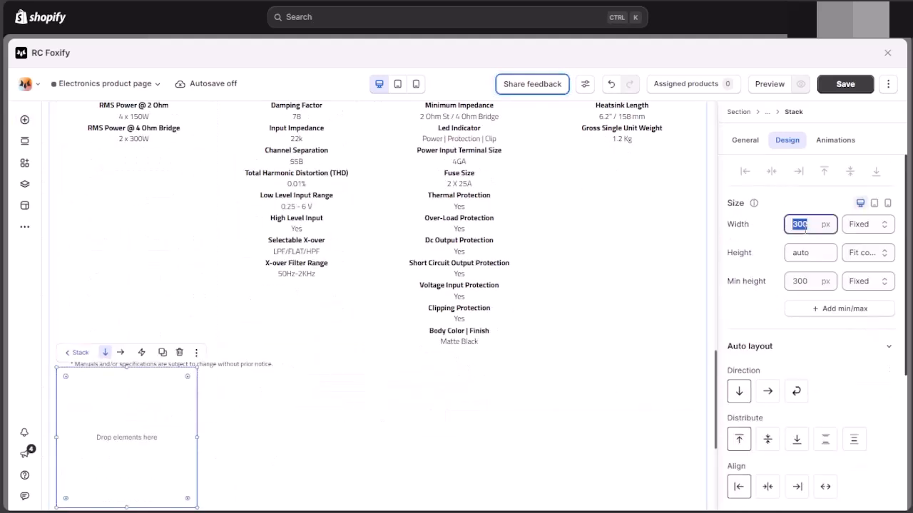
{"action": "key", "text": "Return"}
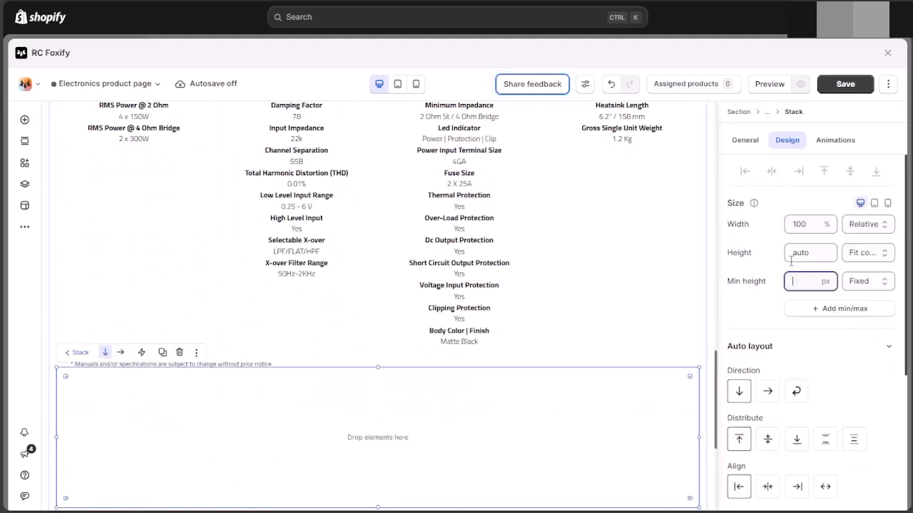
{"action": "left_click", "coordinate": [776, 272]}
- Set the new stack's gaps and padding to 0 and its background color to rgb(255, 255, 255)
{"action": "scroll", "coordinate": [776, 273], "scroll_direction": "down", "scroll_amount": 2}
{"action": "left_click", "coordinate": [821, 333]}
{"action": "type", "text": "0"}
{"action": "left_click", "coordinate": [874, 334]}
{"action": "type", "text": "0"}
{"action": "left_click", "coordinate": [848, 363]}
{"action": "type", "text": "0"}
{"action": "left_click", "coordinate": [819, 435]}
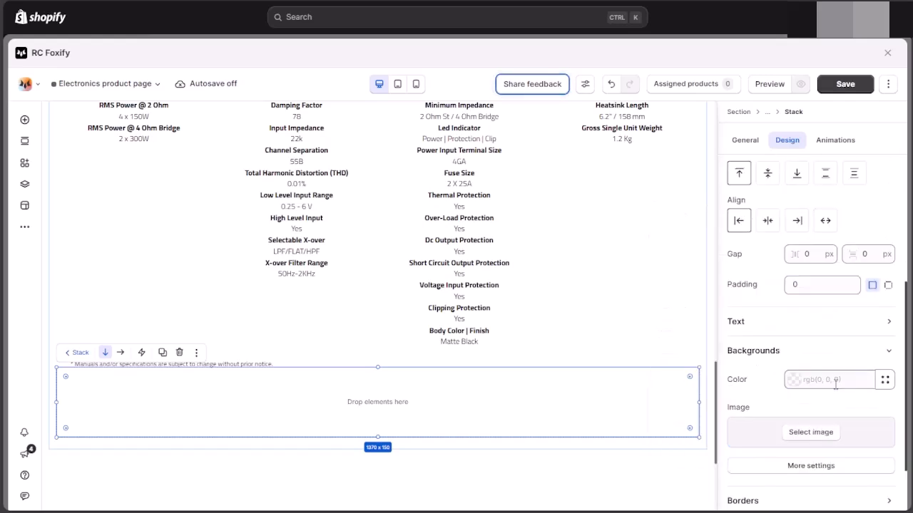
{"action": "left_click", "coordinate": [820, 379]}
{"action": "left_click", "coordinate": [821, 355]}
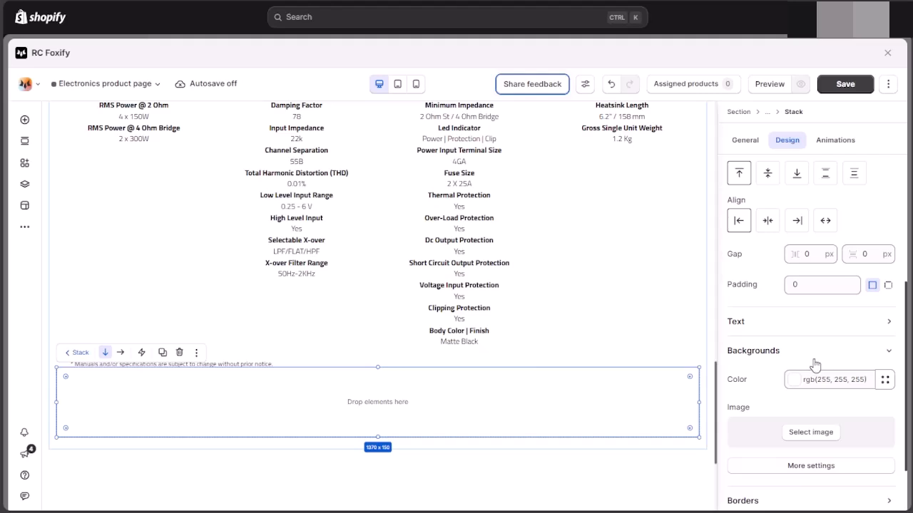
- Add a button inside the new stack and label it "Load more"
{"action": "left_click", "coordinate": [24, 120]}
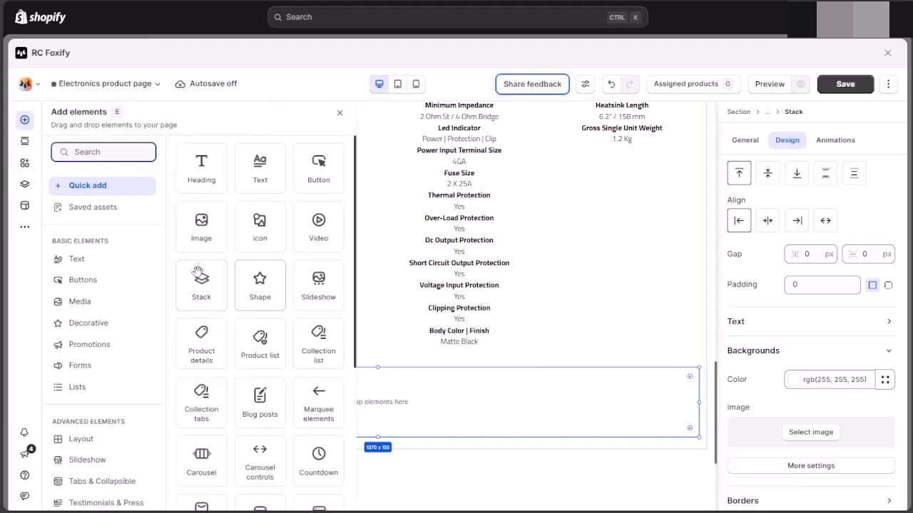
{"action": "left_click", "coordinate": [109, 280]}
{"action": "left_click_drag", "start_coordinate": [218, 178], "coordinate": [354, 420]}
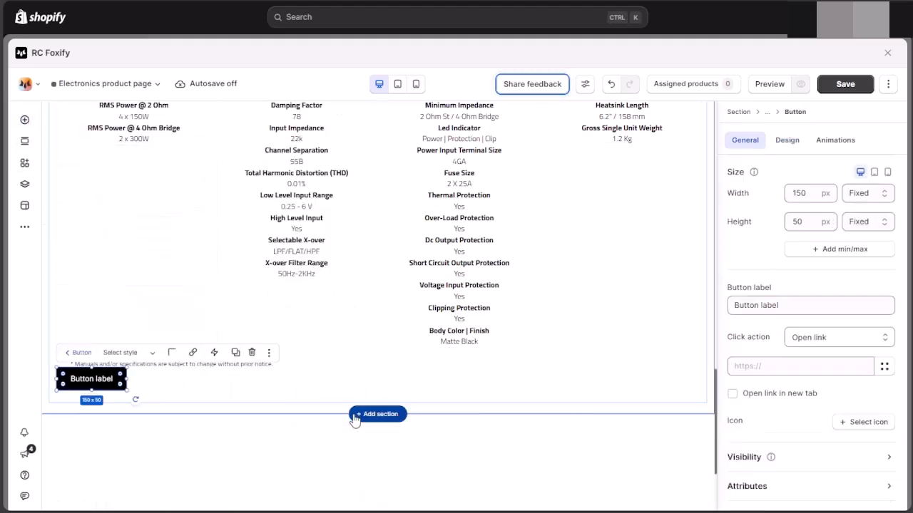
{"action": "left_click", "coordinate": [794, 305]}
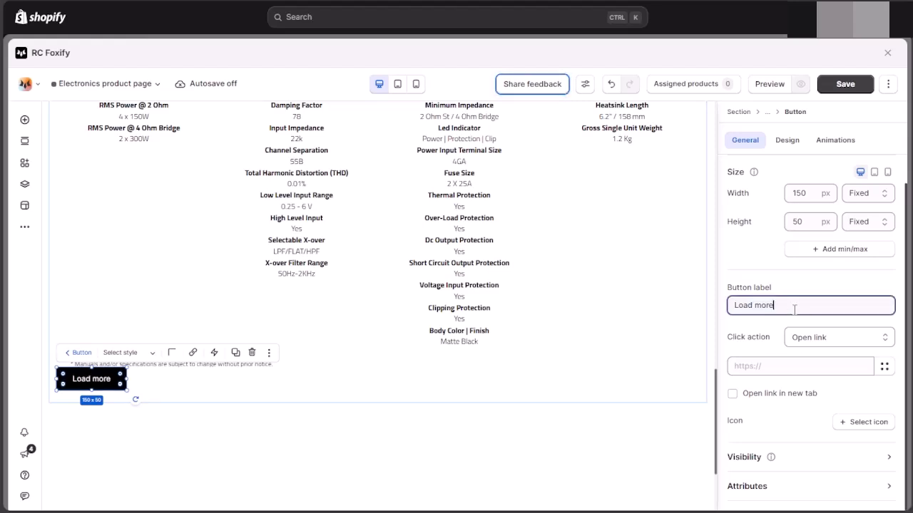
- Size the Load more button to 100% width, 200 px maximum width and auto height, with black text on a transparent background
{"action": "double_click", "coordinate": [800, 193]}
{"action": "type", "text": "200"}
{"action": "left_click", "coordinate": [787, 141]}
{"action": "scroll", "coordinate": [810, 321], "scroll_direction": "down", "scroll_amount": 5}
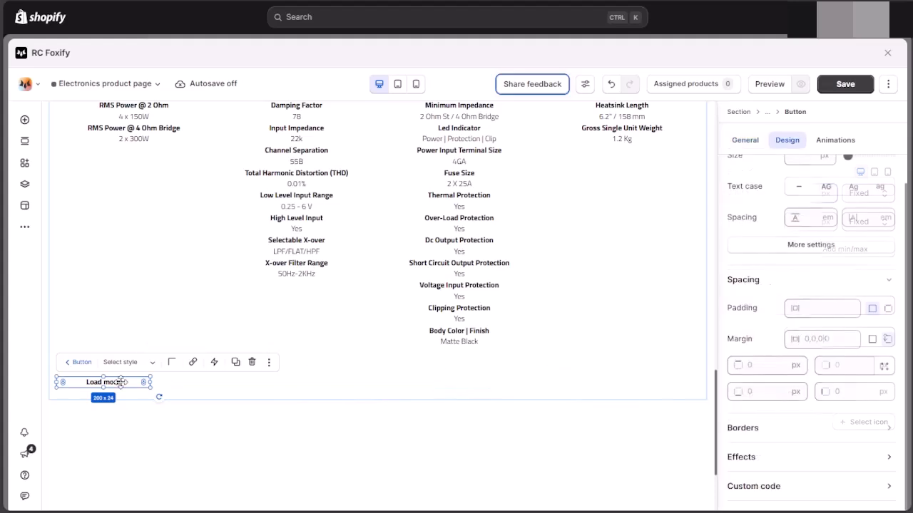
- Duplicate the Load more button, relabel the copy "Show less", and center both buttons horizontally in their stack
{"action": "key", "text": "ctrl+d"}
{"action": "scroll", "coordinate": [810, 285], "scroll_direction": "up", "scroll_amount": 5}
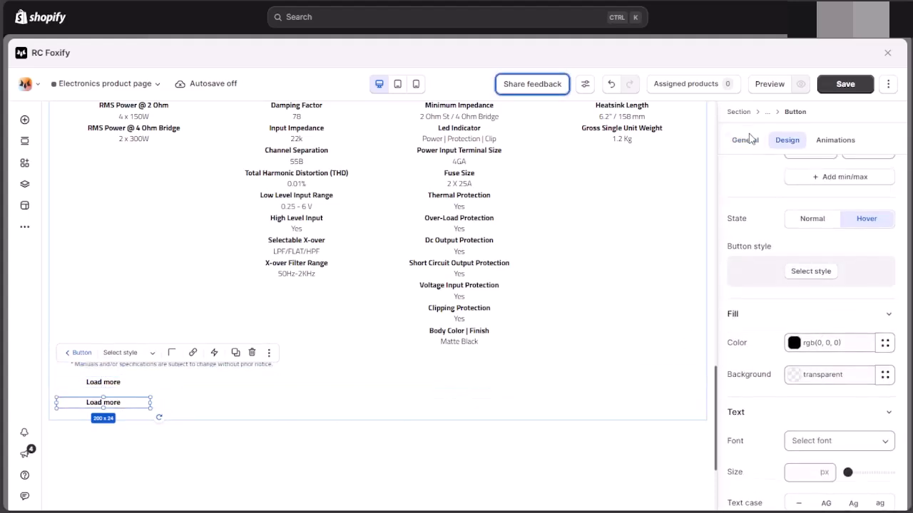
{"action": "left_click", "coordinate": [745, 140]}
{"action": "left_click", "coordinate": [808, 306]}
{"action": "type", "text": "Show less"}
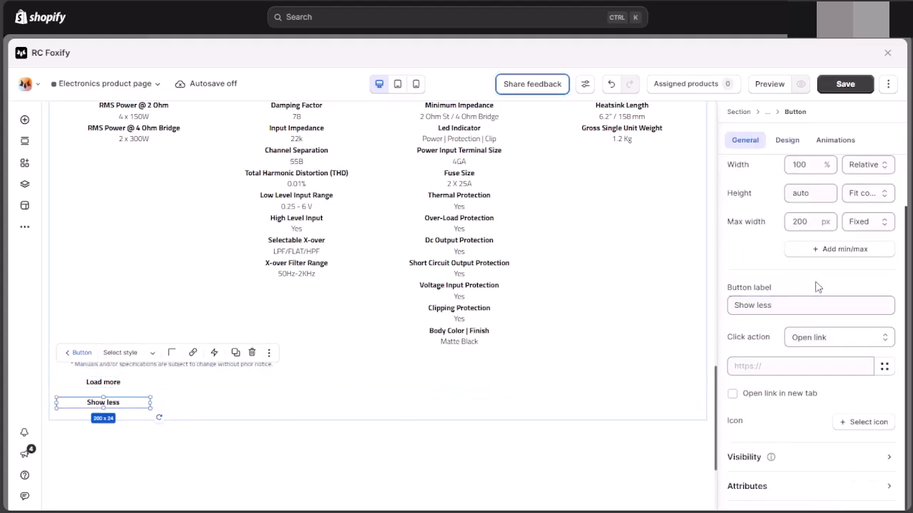
{"action": "left_click", "coordinate": [389, 384]}
{"action": "left_click", "coordinate": [769, 397]}
- Paste a custom class onto the Load more button and give the Show less button the class m-show-less__btn
{"action": "left_click", "coordinate": [372, 383]}
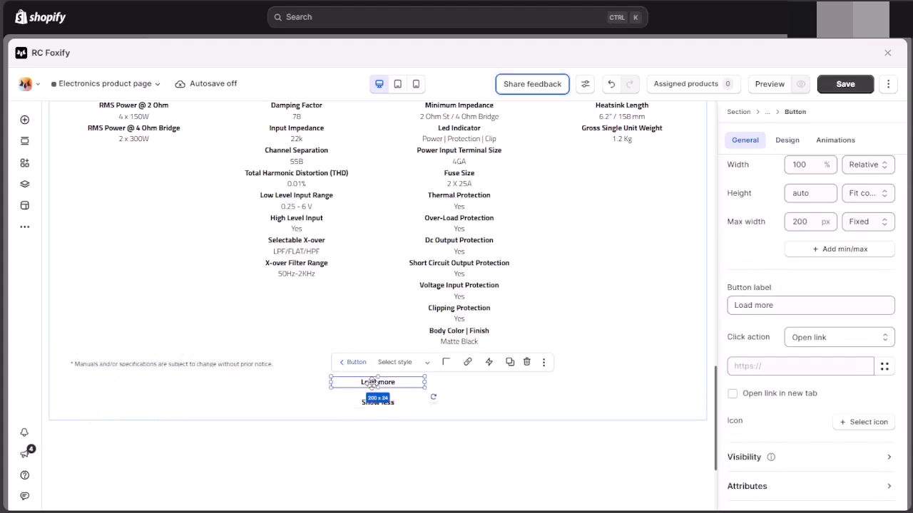
{"action": "scroll", "coordinate": [830, 498], "scroll_direction": "down", "scroll_amount": 2}
{"action": "left_click", "coordinate": [803, 437]}
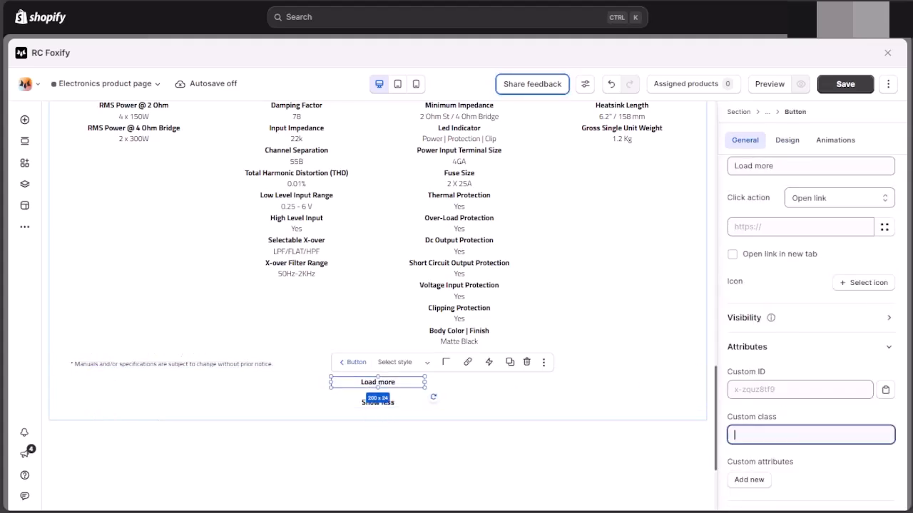
{"action": "key", "text": "ctrl+v"}
{"action": "left_click", "coordinate": [411, 403]}
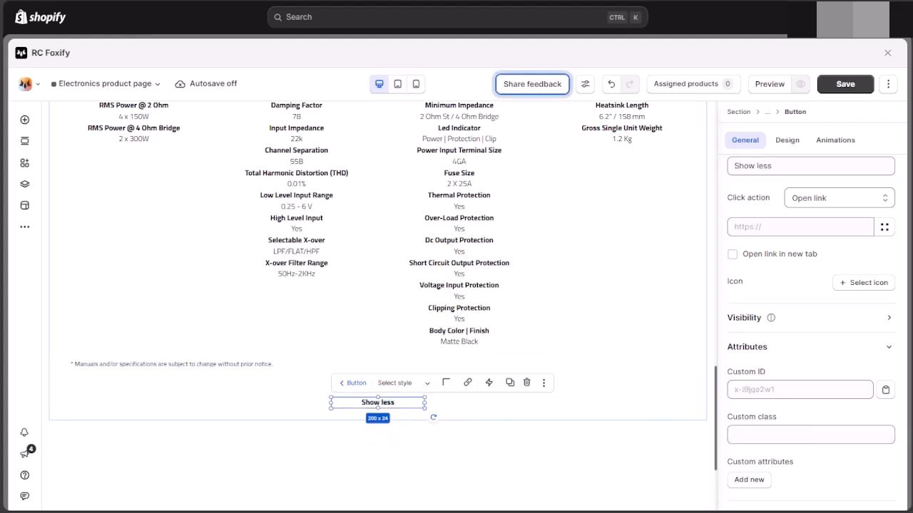
{"action": "left_click", "coordinate": [854, 431]}
{"action": "type", "text": "m-show-less__btn"}
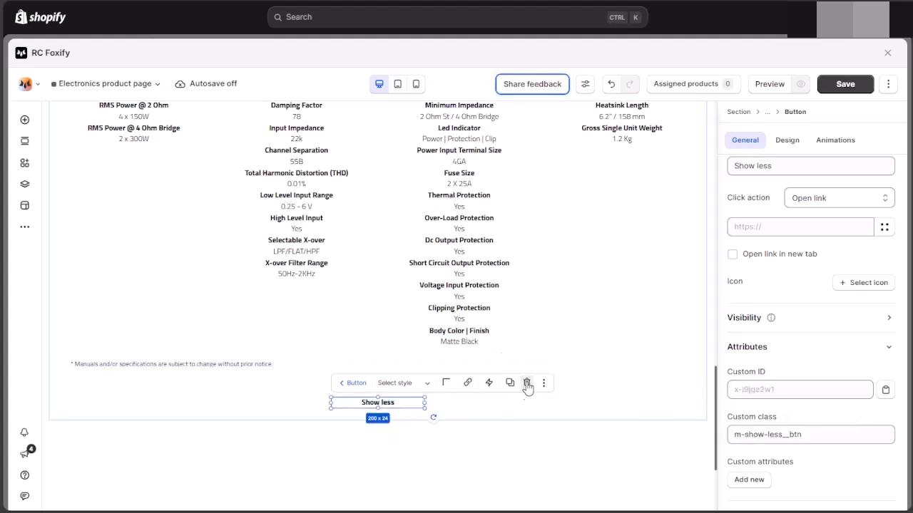
- Assign the custom class m-read-more__footer to the buttons' stack and m-read-more to the parent stack containing the grid
{"action": "left_click", "coordinate": [606, 388]}
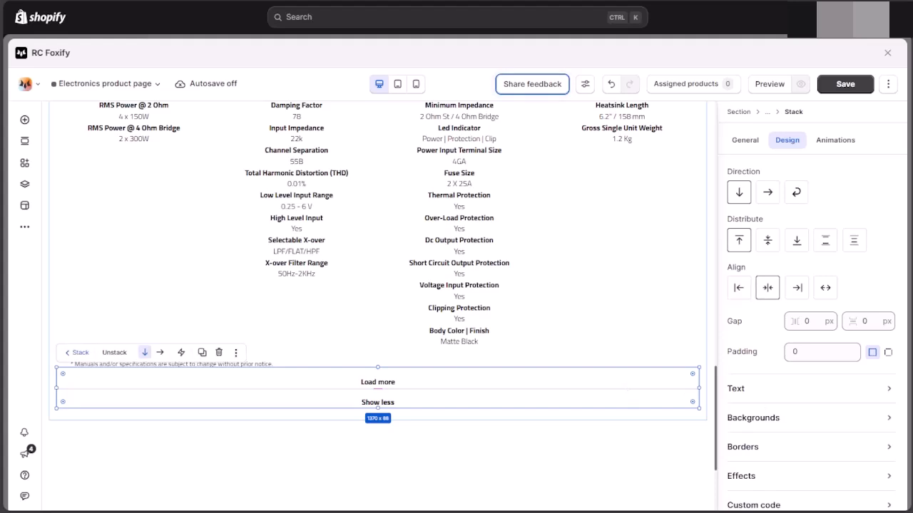
{"action": "left_click", "coordinate": [745, 140]}
{"action": "type", "text": "m-read-more__footer"}
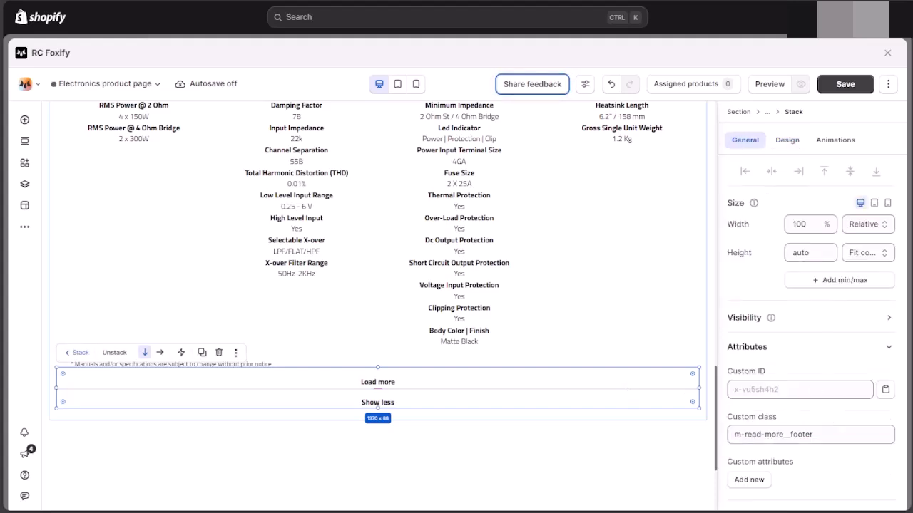
{"action": "left_click", "coordinate": [28, 187]}
{"action": "left_click", "coordinate": [112, 361]}
{"action": "left_click", "coordinate": [837, 432]}
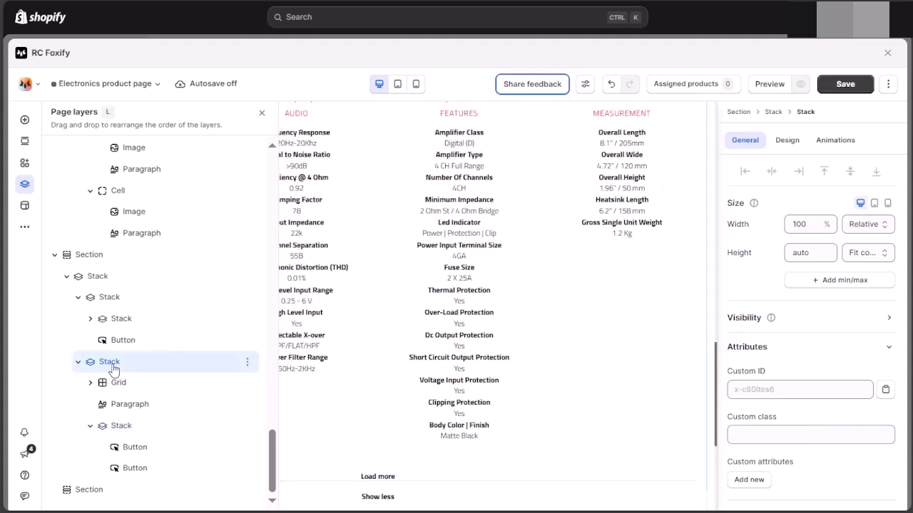
{"action": "type", "text": "m-read-more"}
- Paste the m-read-more and footer style rules at the end of the template's Custom CSS
{"action": "left_click", "coordinate": [25, 227]}
{"action": "left_click", "coordinate": [88, 206]}
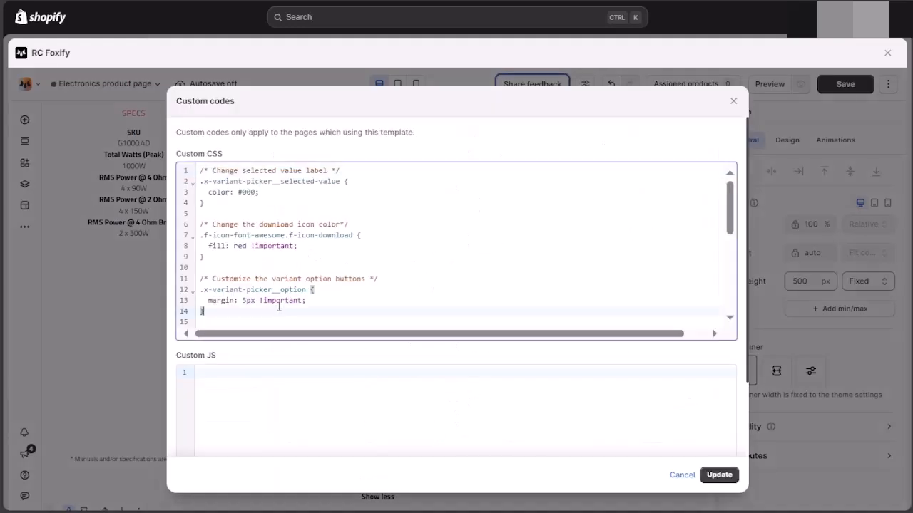
{"action": "scroll", "coordinate": [279, 271], "scroll_direction": "down", "scroll_amount": 5}
{"action": "left_click", "coordinate": [279, 300]}
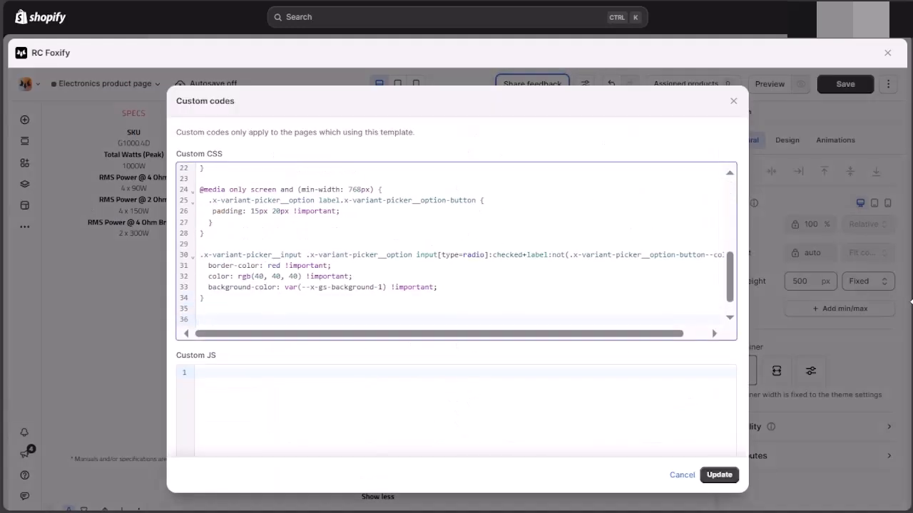
{"action": "key", "text": "alt+Tab"}
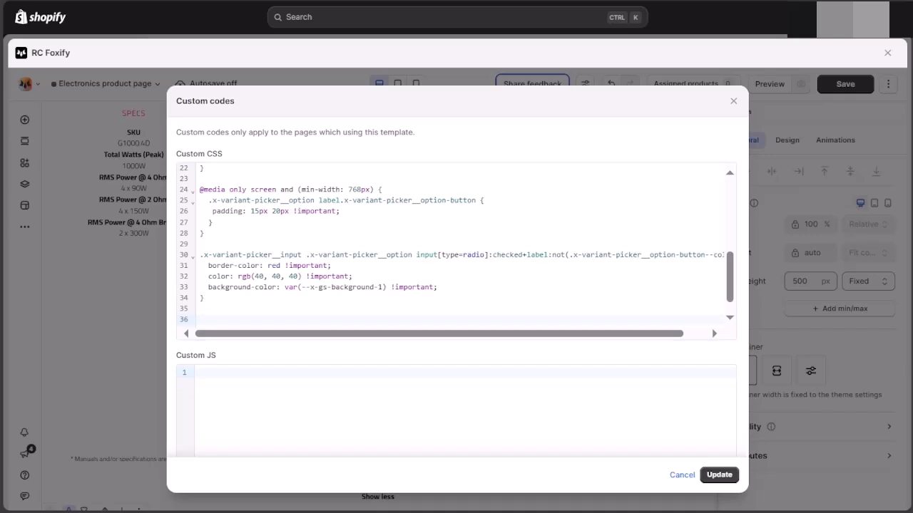
{"action": "left_click", "coordinate": [332, 320]}
{"action": "key", "text": "ctrl+v"}
{"action": "scroll", "coordinate": [330, 318], "scroll_direction": "up", "scroll_amount": 6}
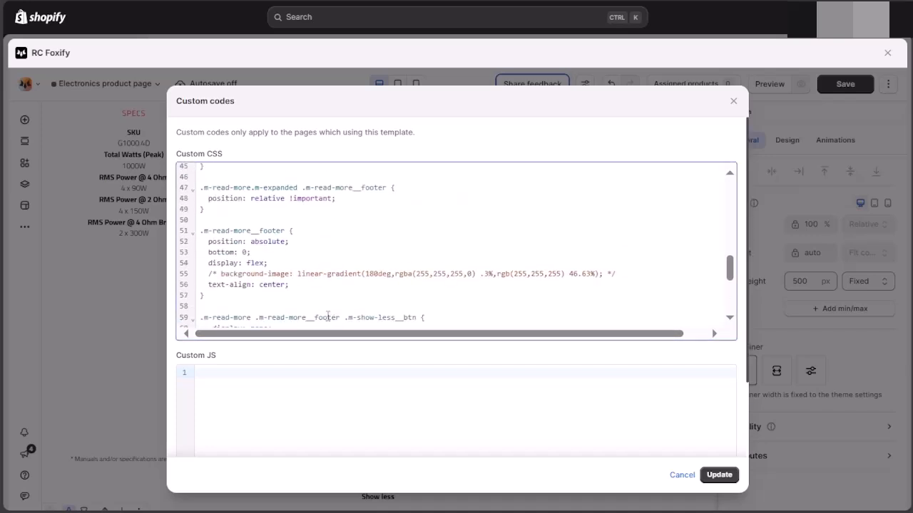
- Add the Load more/Show less script targeting .m-read-more to the Custom JS and update the custom codes
{"action": "left_click", "coordinate": [284, 383]}
{"action": "type", "text": "/** Script for Load more/Show less buttons */ const readMoreSection = document.querySelector('.m-read-more'); if (readMoreSection) {   const btn = readMoreSection.querySelector('.m-read-more__btn');   const btnShowless = readMoreSection.querySelector('.m-show-less__btn');   btn.addEventListener( 'click', (e) => {     e.preventDefault();     e.target.closest('.m-read-more').classList.add('m-expanded');   });   btnShowless.addEventListener( 'click', (e) => {     e.preventDefault();     e.target.closest('.m-read-more').classList.remove('m-expanded');   }); }"}
{"action": "left_click", "coordinate": [719, 475]}
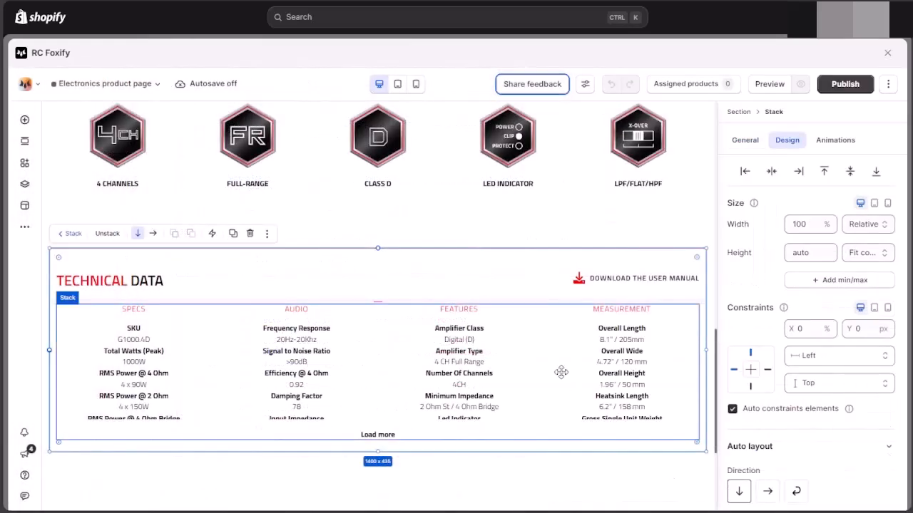
- Test expanding and collapsing the technical data, and examine the Product Overview section on DS18's reference page
{"action": "left_click", "coordinate": [377, 434]}
{"action": "scroll", "coordinate": [377, 423], "scroll_direction": "down", "scroll_amount": 3}
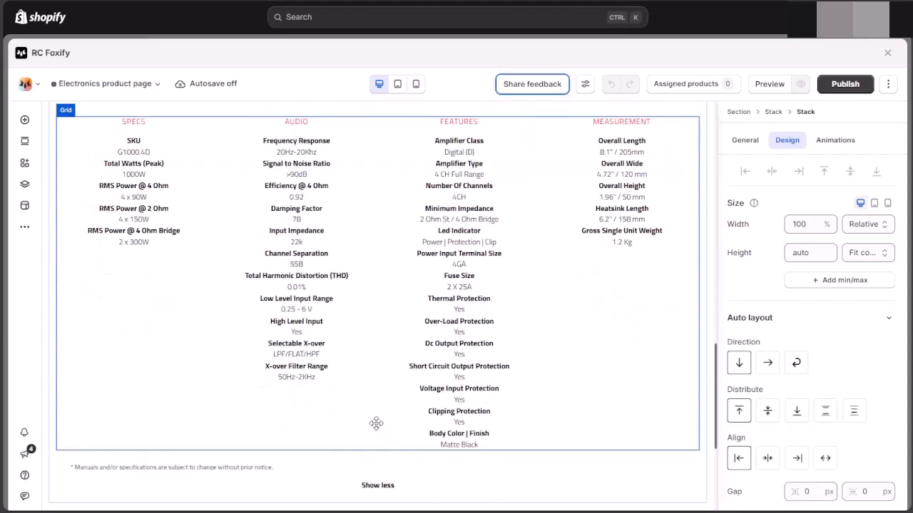
{"action": "left_click", "coordinate": [377, 485]}
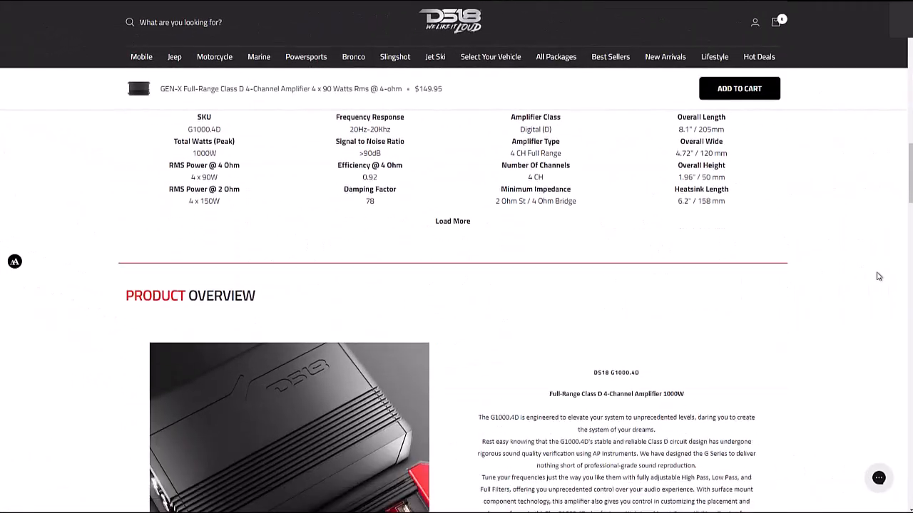
{"action": "scroll", "coordinate": [879, 277], "scroll_direction": "down", "scroll_amount": 5}
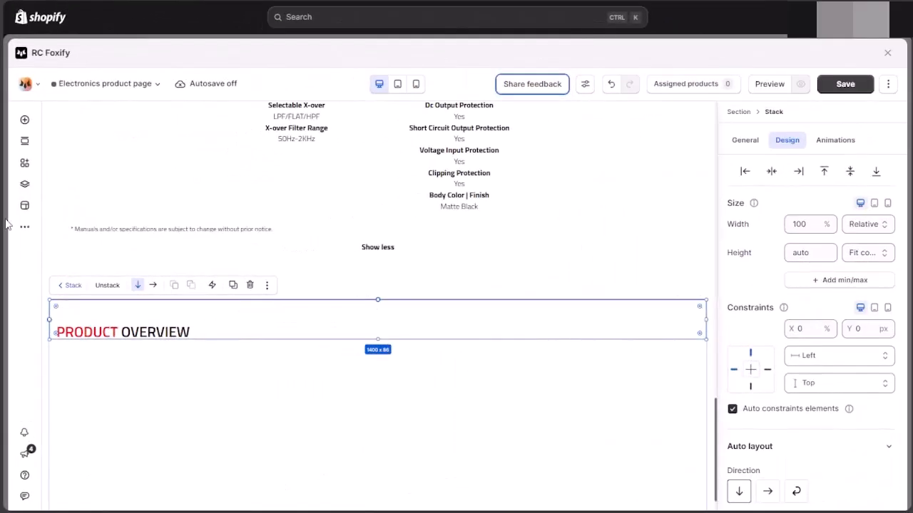
- Add a new stack beneath the PRODUCT OVERVIEW heading inside the section's main stack
{"action": "left_click", "coordinate": [25, 119]}
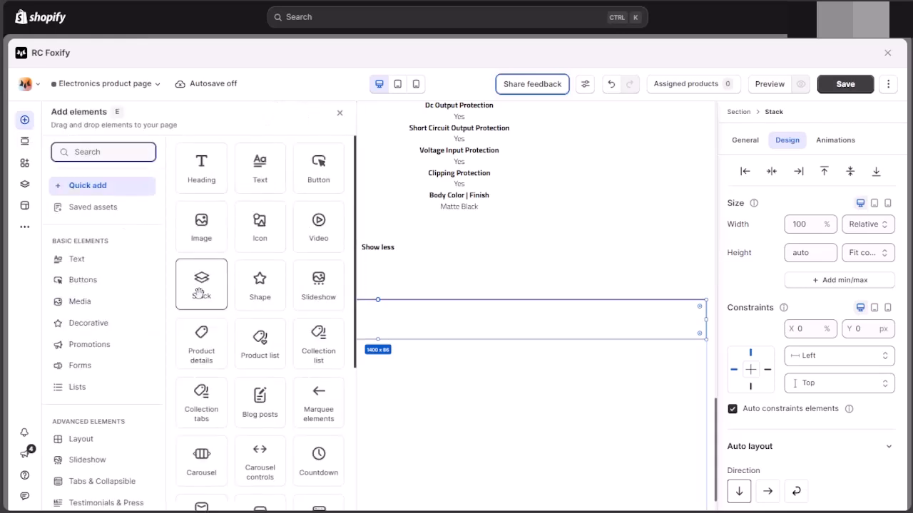
{"action": "left_click_drag", "start_coordinate": [348, 307], "coordinate": [364, 320]}
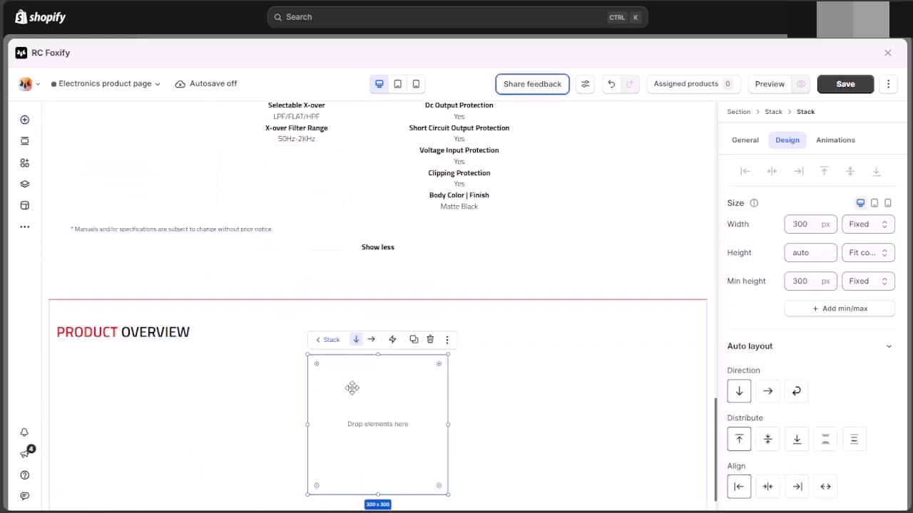
{"action": "left_click", "coordinate": [24, 184]}
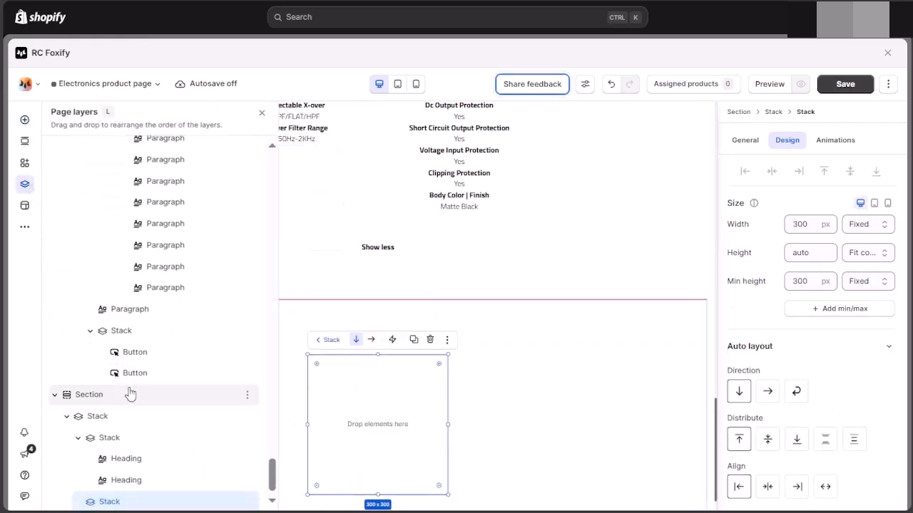
{"action": "left_click", "coordinate": [78, 429]}
{"action": "left_click", "coordinate": [428, 433]}
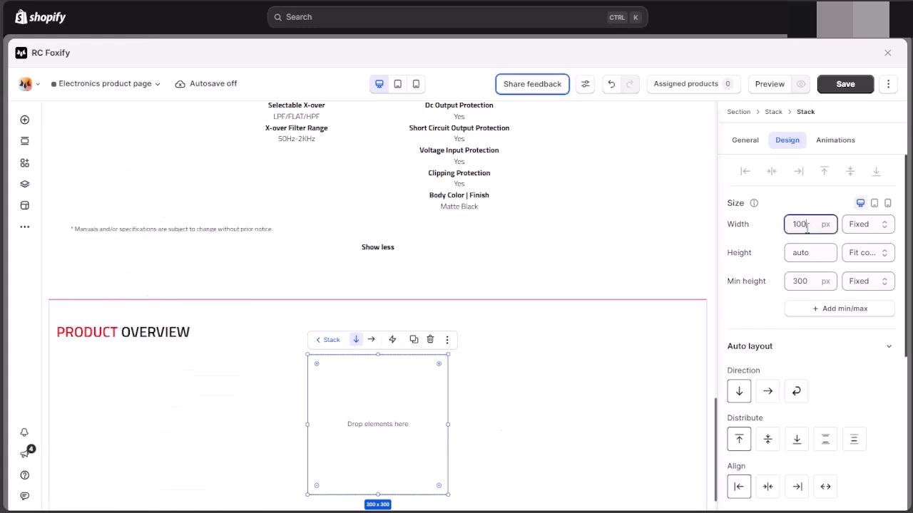
- Set the new stack's width to 100%, remove its minimum height and switch its layout direction to horizontal
{"action": "key", "text": "Return"}
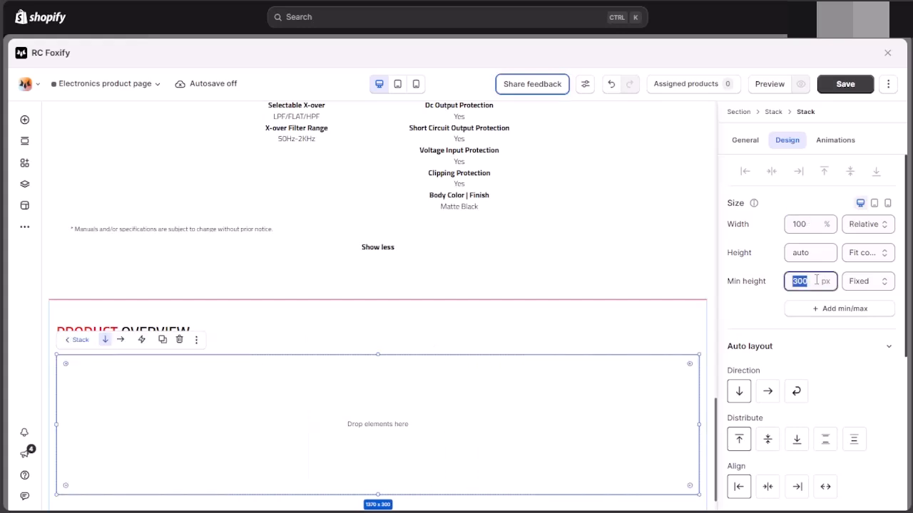
{"action": "key", "text": "Return"}
{"action": "left_click", "coordinate": [120, 339]}
- Add a nested stack inside the full-width Product Overview stack
{"action": "left_click", "coordinate": [24, 120]}
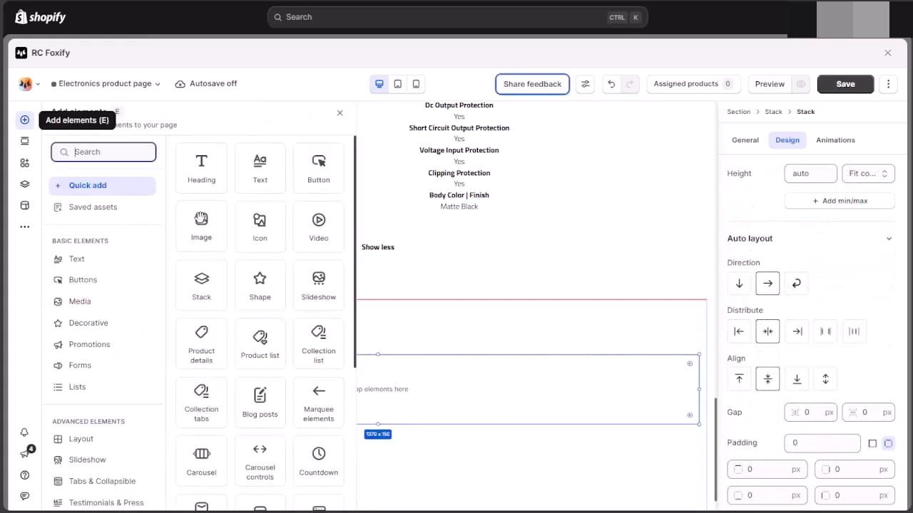
{"action": "left_click_drag", "start_coordinate": [336, 367], "coordinate": [236, 389]}
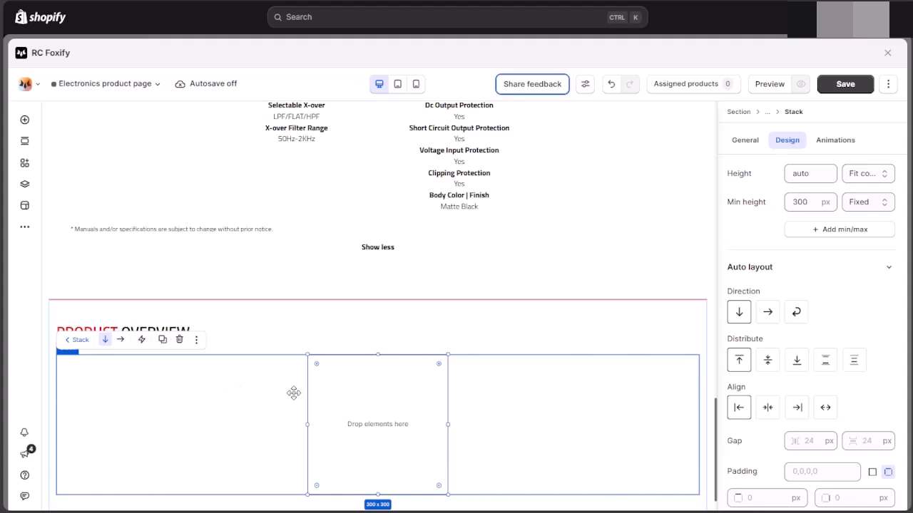
{"action": "left_click", "coordinate": [25, 120]}
{"action": "left_click", "coordinate": [422, 394]}
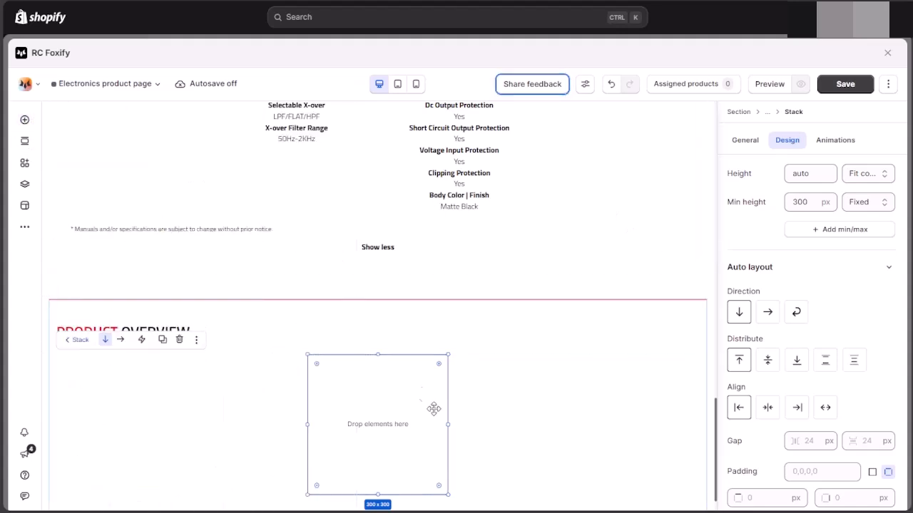
- Set the nested stack's width to 50%, clear its minimum height, and set its gaps and padding to 0
{"action": "left_click", "coordinate": [810, 175]}
{"action": "scroll", "coordinate": [807, 214], "scroll_direction": "up", "scroll_amount": 1}
{"action": "type", "text": "50%"}
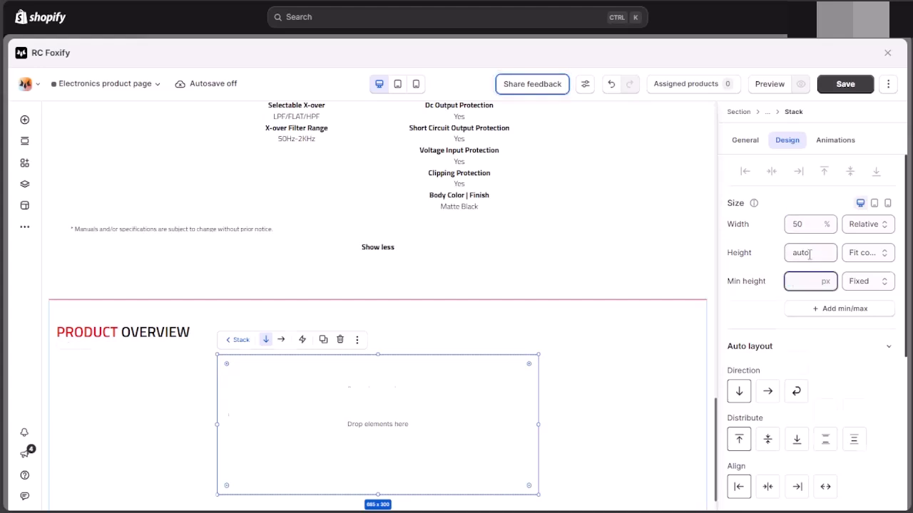
{"action": "left_click", "coordinate": [809, 254]}
{"action": "left_click", "coordinate": [810, 492]}
{"action": "left_click", "coordinate": [868, 483]}
{"action": "scroll", "coordinate": [866, 474], "scroll_direction": "down", "scroll_amount": 1}
{"action": "left_click", "coordinate": [836, 444]}
{"action": "type", "text": "0"}
{"action": "left_click", "coordinate": [848, 432]}
- Duplicate the half-width stack to form two side-by-side columns under the PRODUCT OVERVIEW heading
{"action": "key", "text": "ctrl+d"}
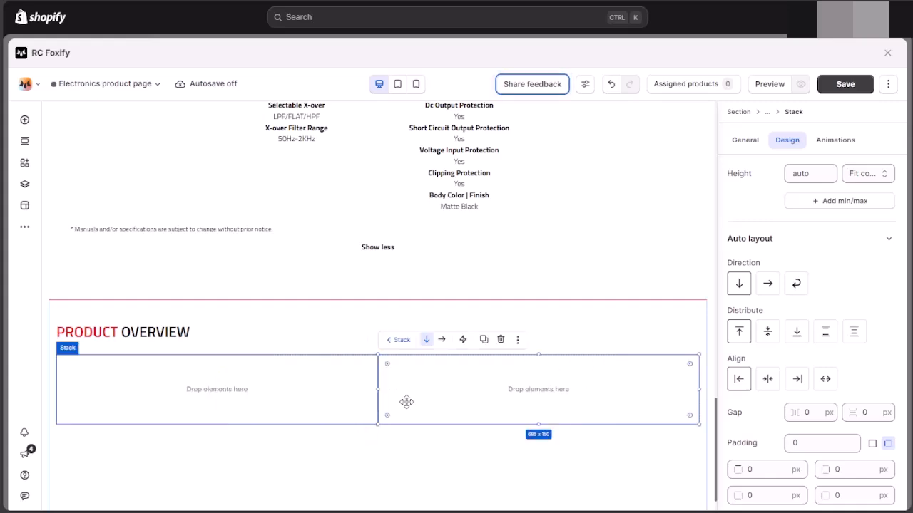
{"action": "left_click", "coordinate": [239, 389]}
{"action": "left_click", "coordinate": [449, 379]}
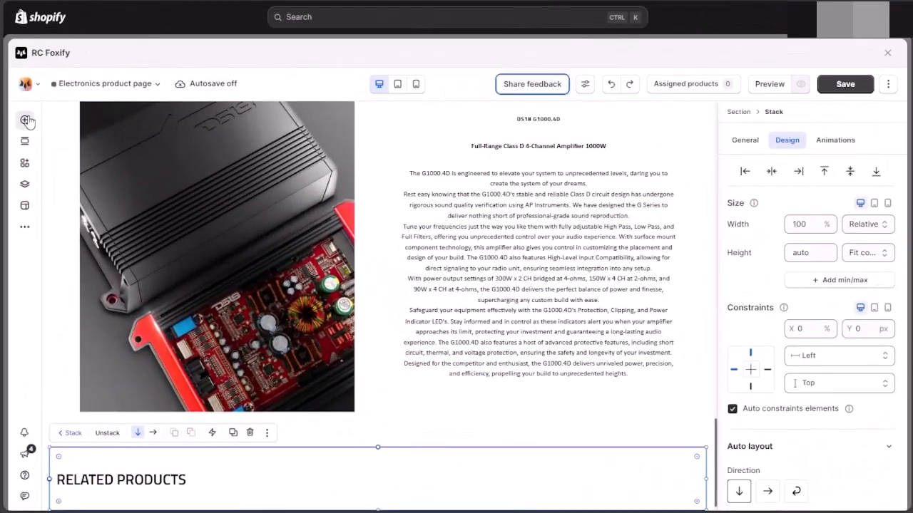
- Add a Related products element to the RELATED PRODUCTS section's stack
{"action": "left_click", "coordinate": [25, 121]}
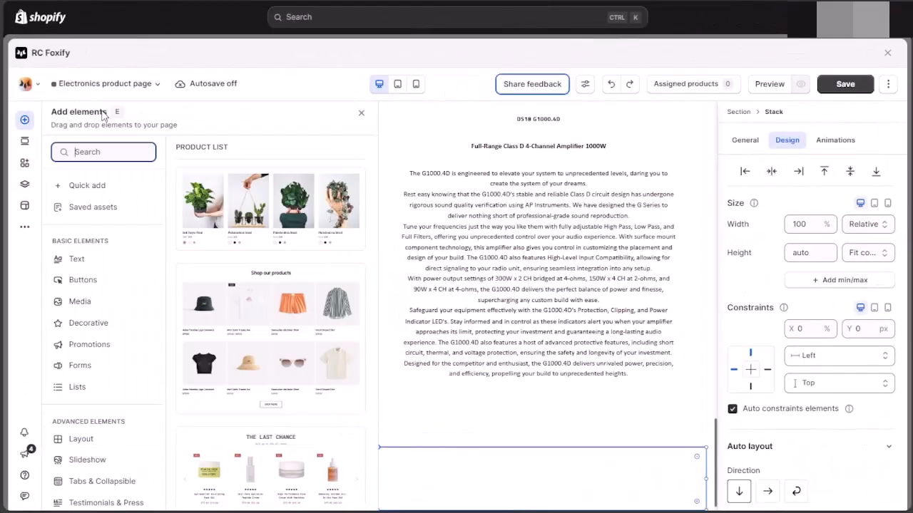
{"action": "scroll", "coordinate": [110, 261], "scroll_direction": "down", "scroll_amount": 3}
{"action": "left_click", "coordinate": [100, 422]}
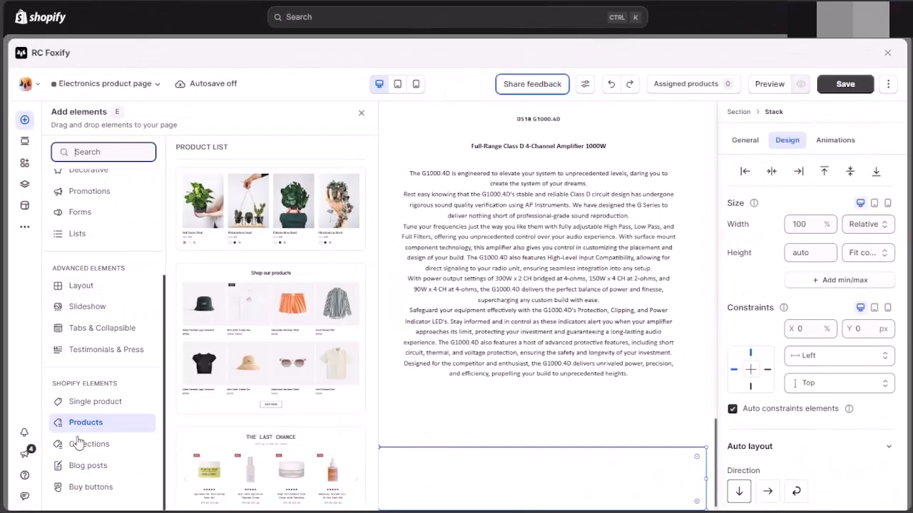
{"action": "scroll", "coordinate": [200, 412], "scroll_direction": "down", "scroll_amount": 3}
{"action": "scroll", "coordinate": [253, 400], "scroll_direction": "down", "scroll_amount": 5}
{"action": "left_click_drag", "start_coordinate": [246, 437], "coordinate": [358, 465]}
{"action": "scroll", "coordinate": [400, 385], "scroll_direction": "down", "scroll_amount": 3}
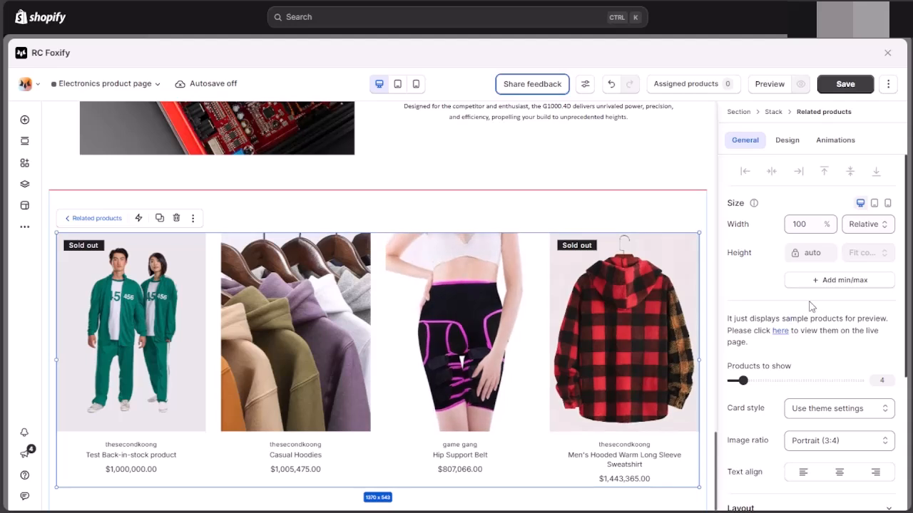
- Show 24 related products with centred text, a 24 px column gap and a 48 px row gap
{"action": "left_click", "coordinate": [858, 381]}
{"action": "scroll", "coordinate": [846, 368], "scroll_direction": "down", "scroll_amount": 2}
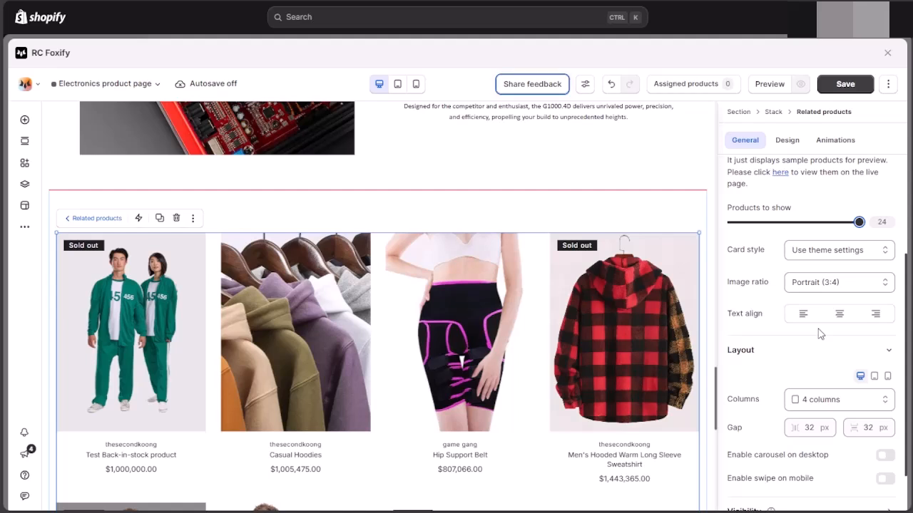
{"action": "scroll", "coordinate": [827, 347], "scroll_direction": "down", "scroll_amount": 1}
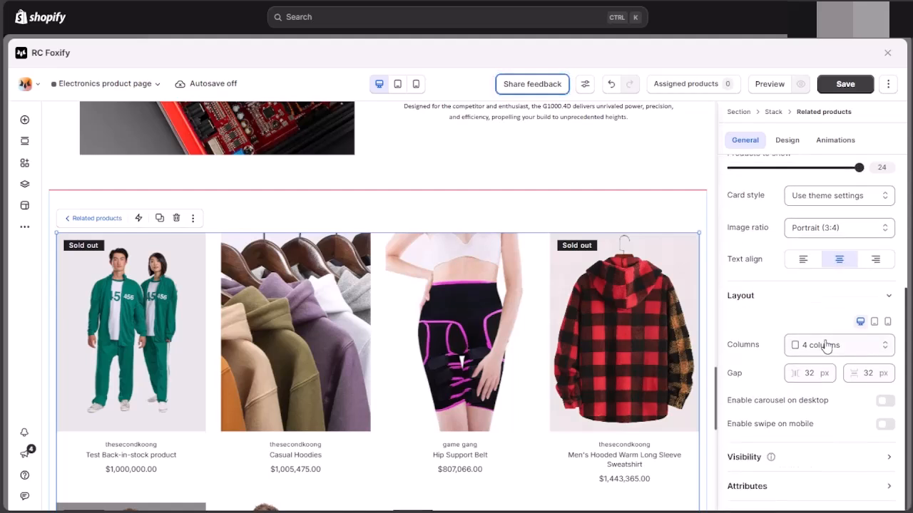
{"action": "left_click", "coordinate": [817, 373]}
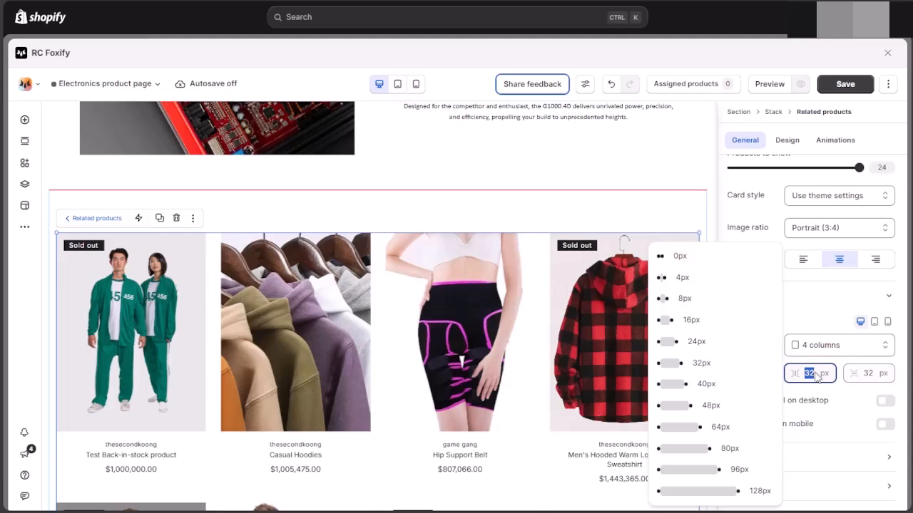
{"action": "type", "text": "24"}
{"action": "left_click", "coordinate": [865, 373]}
{"action": "type", "text": "48"}
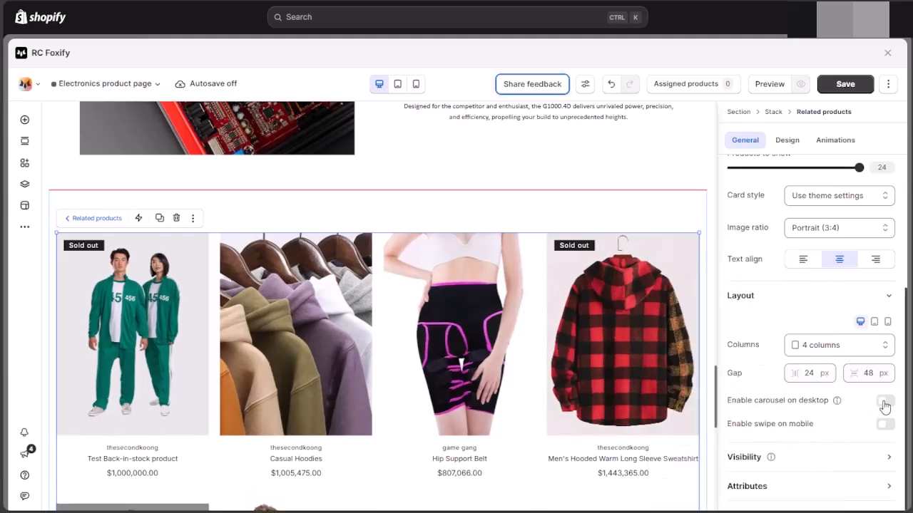
- Enable the carousel on desktop and swiping on mobile for the related products
{"action": "left_click", "coordinate": [884, 403]}
{"action": "left_click", "coordinate": [885, 447]}
{"action": "scroll", "coordinate": [827, 426], "scroll_direction": "down", "scroll_amount": 3}
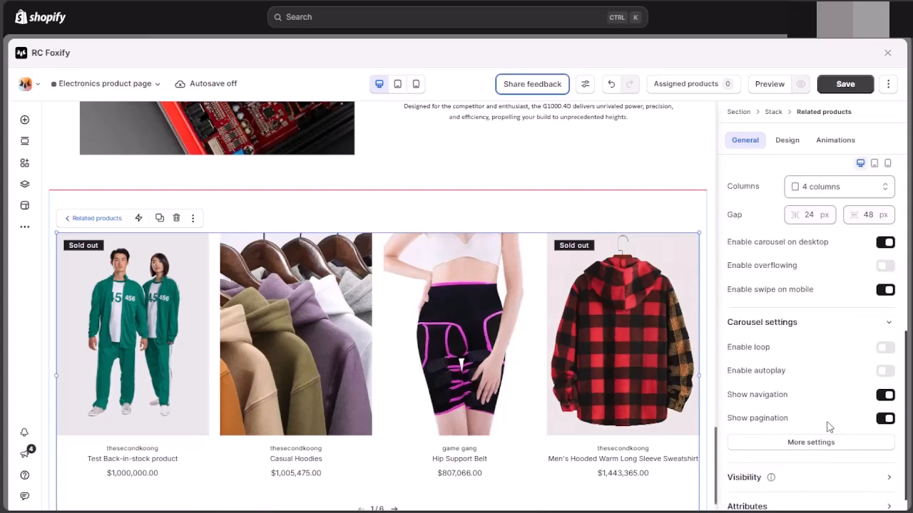
- Hide the related products carousel's pagination and style its navigation as round arrows over the sides of the products
{"action": "left_click", "coordinate": [886, 418]}
{"action": "left_click", "coordinate": [836, 444]}
{"action": "left_click", "coordinate": [586, 397]}
{"action": "left_click", "coordinate": [673, 443]}
{"action": "left_click", "coordinate": [824, 435]}
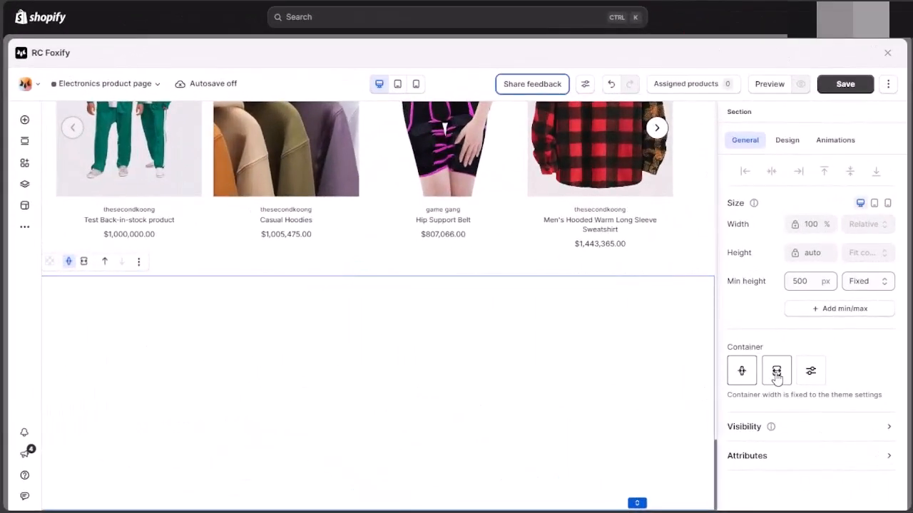
- Make the empty section below the related products full width without a minimum height, and add an image element to it
{"action": "left_click", "coordinate": [777, 374]}
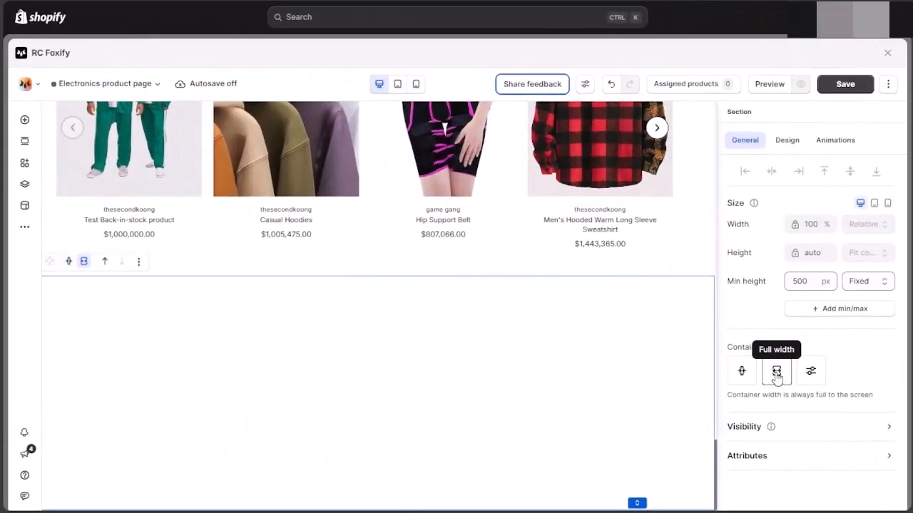
{"action": "left_click", "coordinate": [806, 349]}
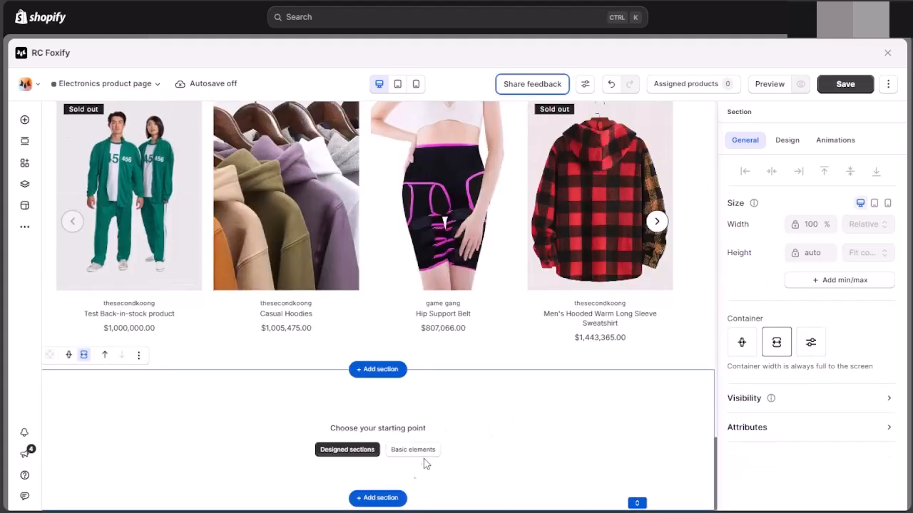
{"action": "left_click", "coordinate": [426, 450]}
{"action": "left_click", "coordinate": [79, 183]}
{"action": "left_click_drag", "start_coordinate": [204, 288], "coordinate": [374, 451]}
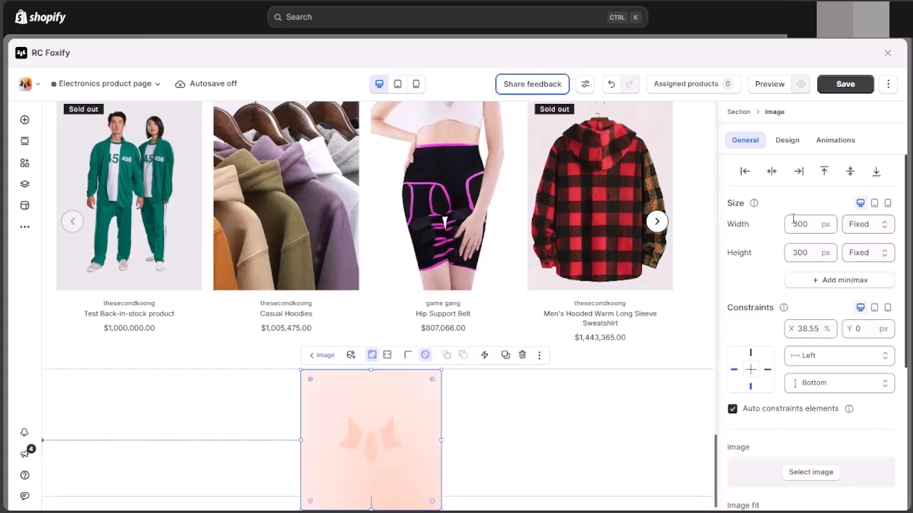
- Set the image's width to 100%, its height to auto and its X offset to 0
{"action": "key", "text": "Return"}
{"action": "left_click", "coordinate": [817, 251]}
{"action": "type", "text": "auto"}
{"action": "left_click", "coordinate": [809, 328]}
{"action": "type", "text": "0"}
{"action": "key", "text": "Return"}
{"action": "scroll", "coordinate": [742, 338], "scroll_direction": "down", "scroll_amount": 2}
{"action": "scroll", "coordinate": [536, 385], "scroll_direction": "down", "scroll_amount": 5}
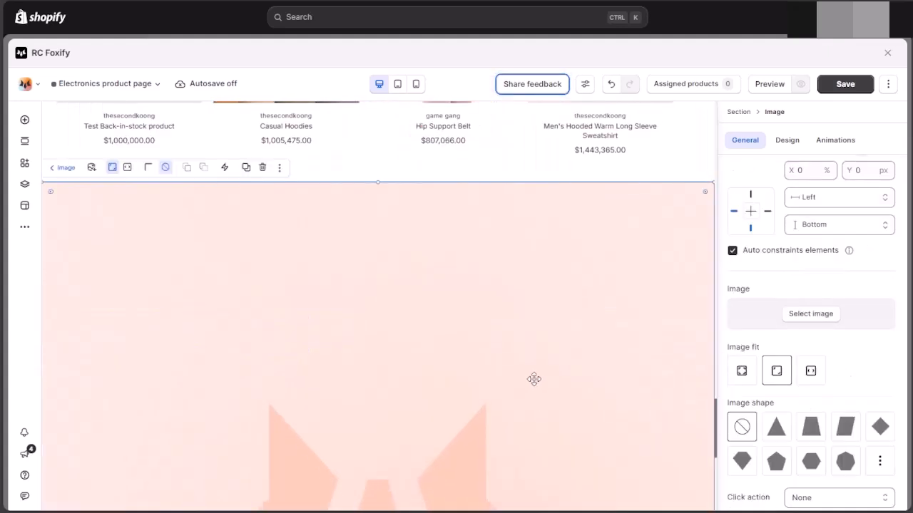
- Fill the image element with the 2000 x 463 JEEP_Build_Your banner from the store's images
{"action": "scroll", "coordinate": [534, 379], "scroll_direction": "up", "scroll_amount": 3}
{"action": "scroll", "coordinate": [856, 336], "scroll_direction": "up", "scroll_amount": 2}
{"action": "double_click", "coordinate": [527, 350]}
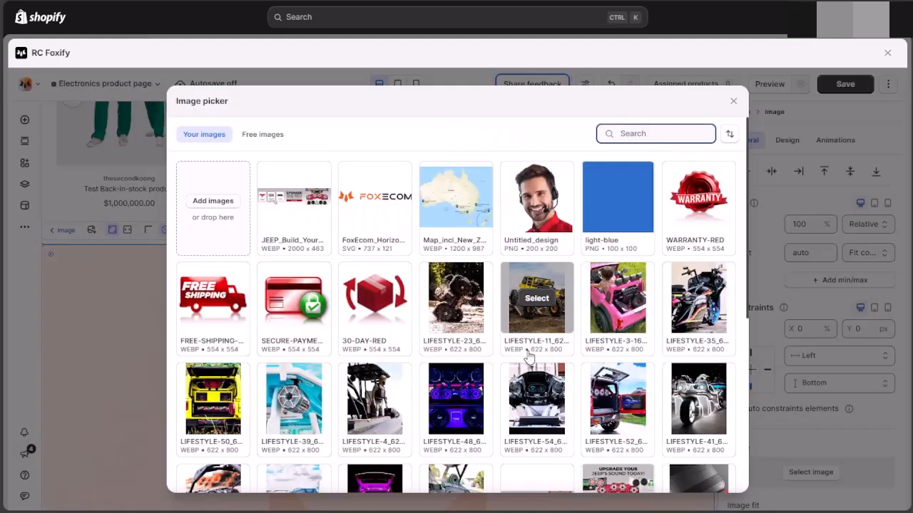
{"action": "left_click", "coordinate": [294, 199]}
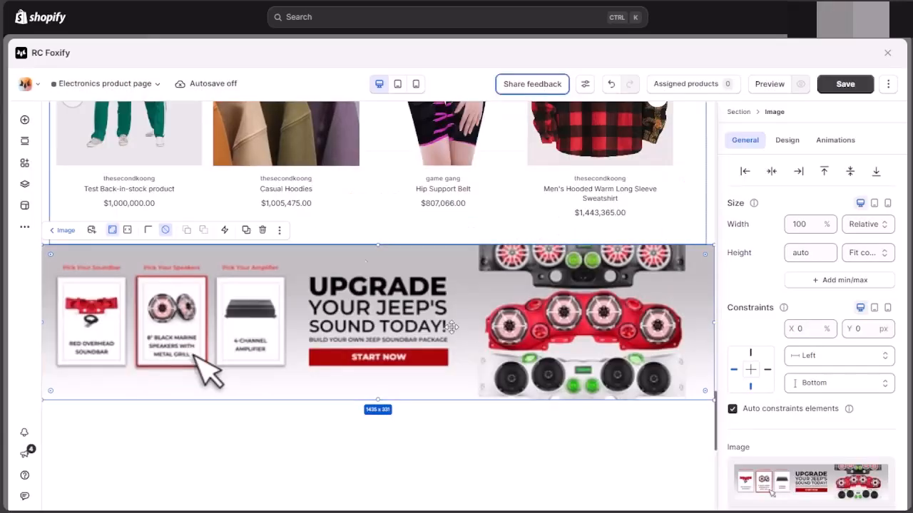
- Set the wide Jeep banner's click action to Open link, leaving the link address empty
{"action": "scroll", "coordinate": [783, 358], "scroll_direction": "down", "scroll_amount": 5}
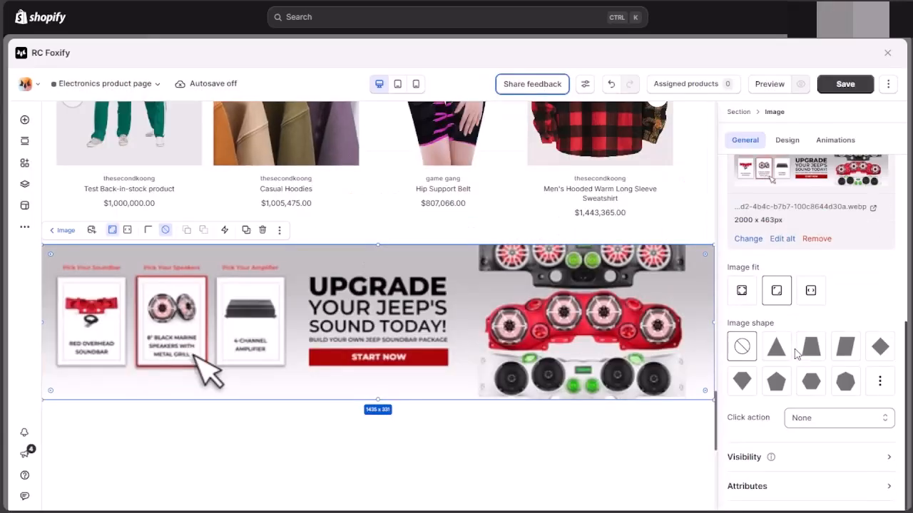
{"action": "left_click", "coordinate": [837, 420]}
{"action": "left_click", "coordinate": [827, 308]}
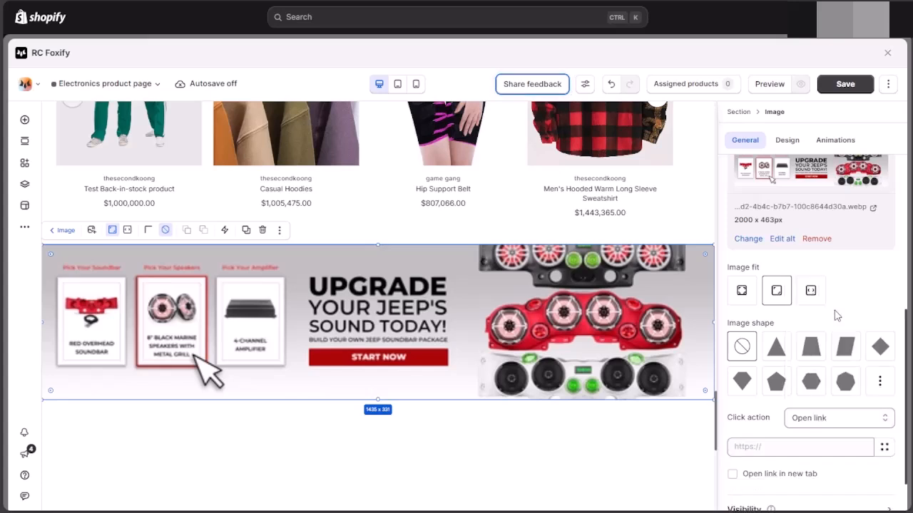
{"action": "scroll", "coordinate": [822, 346], "scroll_direction": "down", "scroll_amount": 1}
{"action": "left_click", "coordinate": [804, 392]}
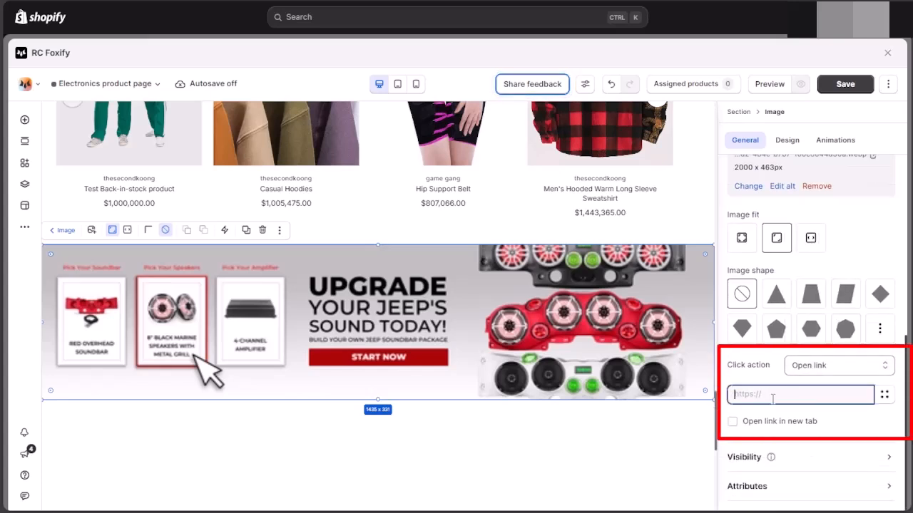
{"action": "left_click", "coordinate": [516, 326]}
- Hide the wide Jeep banner on mobile
{"action": "left_click", "coordinate": [820, 458]}
{"action": "scroll", "coordinate": [803, 422], "scroll_direction": "down", "scroll_amount": 1}
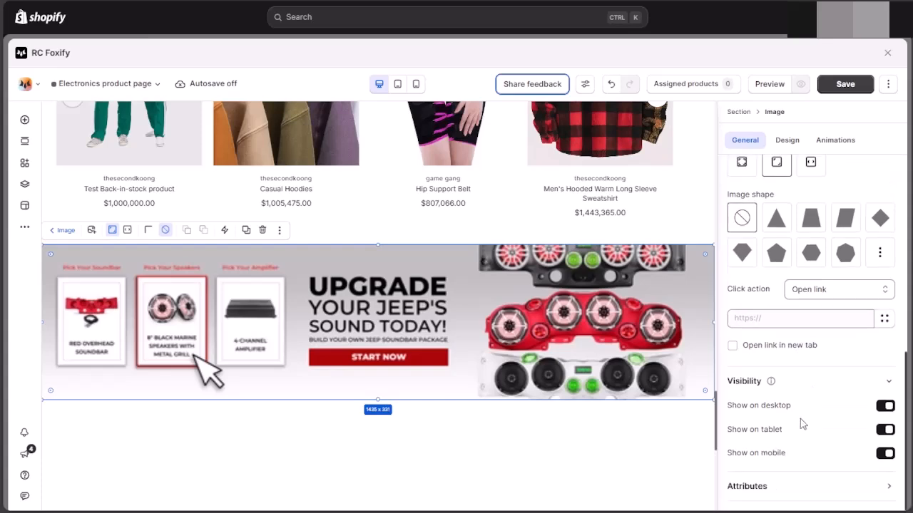
{"action": "left_click", "coordinate": [883, 453]}
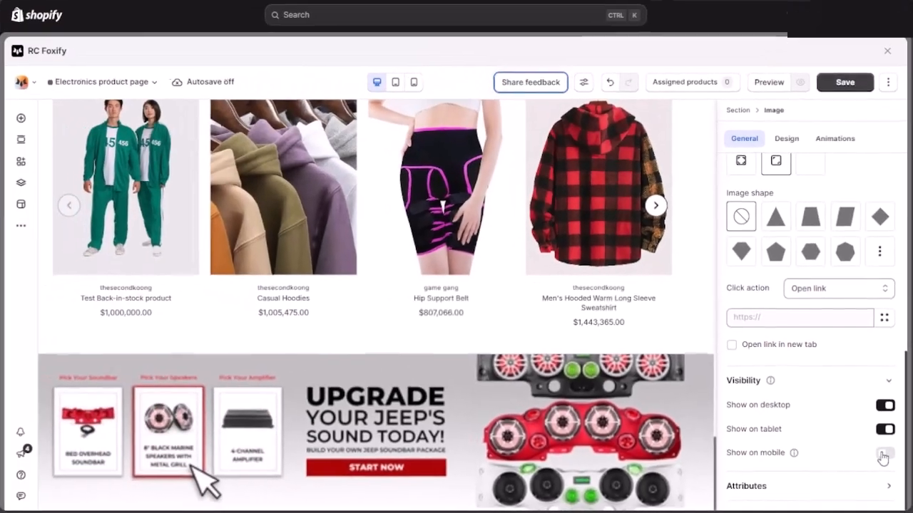
- Fill the second image element below the wide banner with the 800 x 800 JEEP_Build_Your image
{"action": "scroll", "coordinate": [806, 322], "scroll_direction": "up", "scroll_amount": 3}
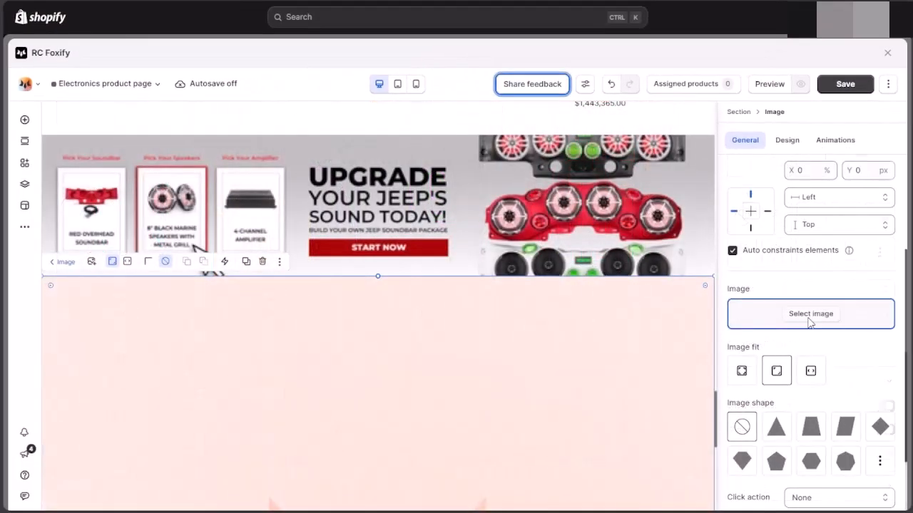
{"action": "left_click", "coordinate": [808, 317]}
{"action": "scroll", "coordinate": [372, 325], "scroll_direction": "down", "scroll_amount": 3}
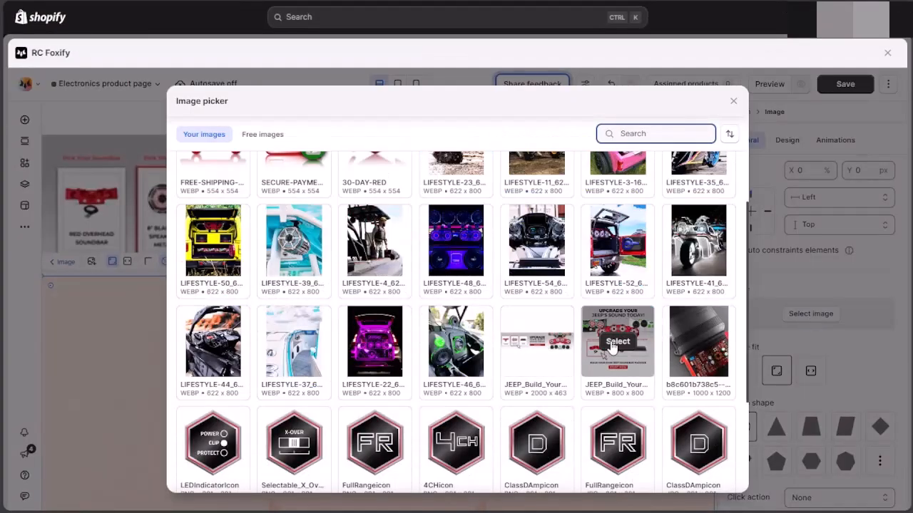
{"action": "left_click", "coordinate": [611, 342]}
- Set the square Jeep image's click action to Open link, leaving the link address empty
{"action": "scroll", "coordinate": [782, 406], "scroll_direction": "down", "scroll_amount": 3}
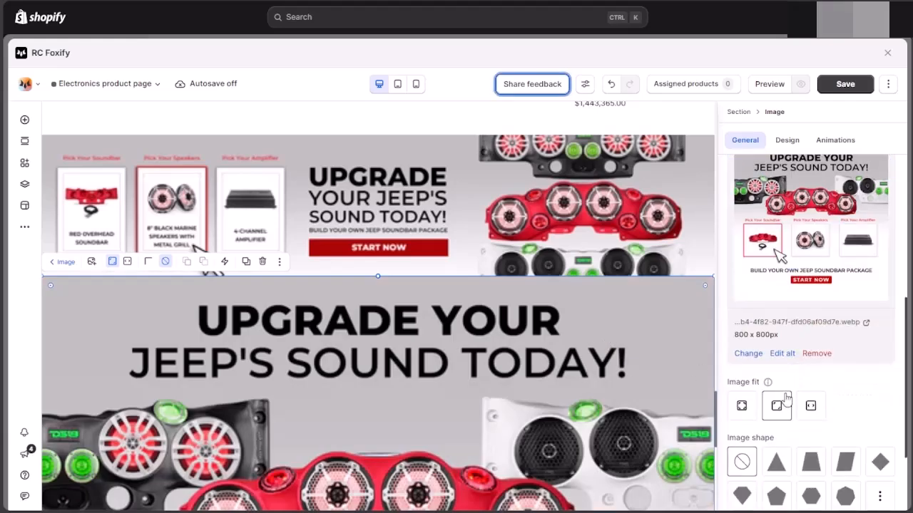
{"action": "scroll", "coordinate": [798, 399], "scroll_direction": "down", "scroll_amount": 2}
{"action": "left_click", "coordinate": [811, 424]}
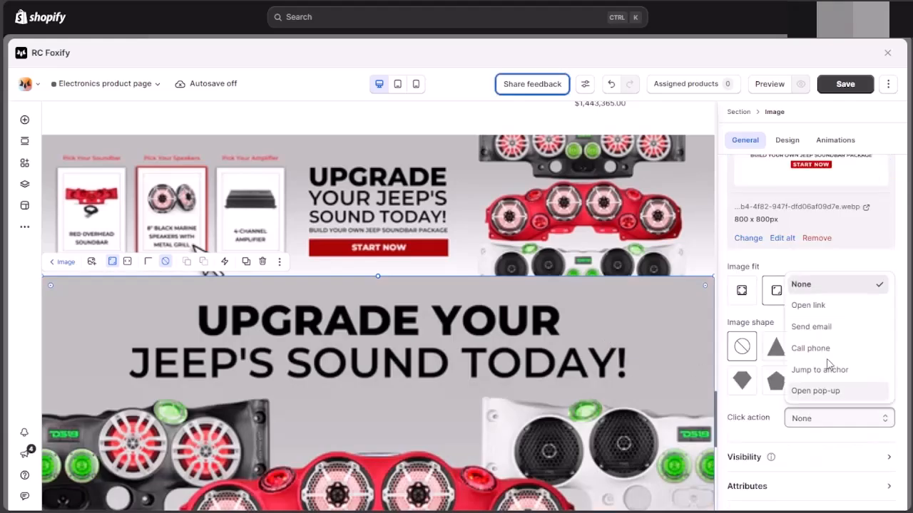
{"action": "left_click", "coordinate": [828, 309]}
{"action": "scroll", "coordinate": [804, 370], "scroll_direction": "down", "scroll_amount": 1}
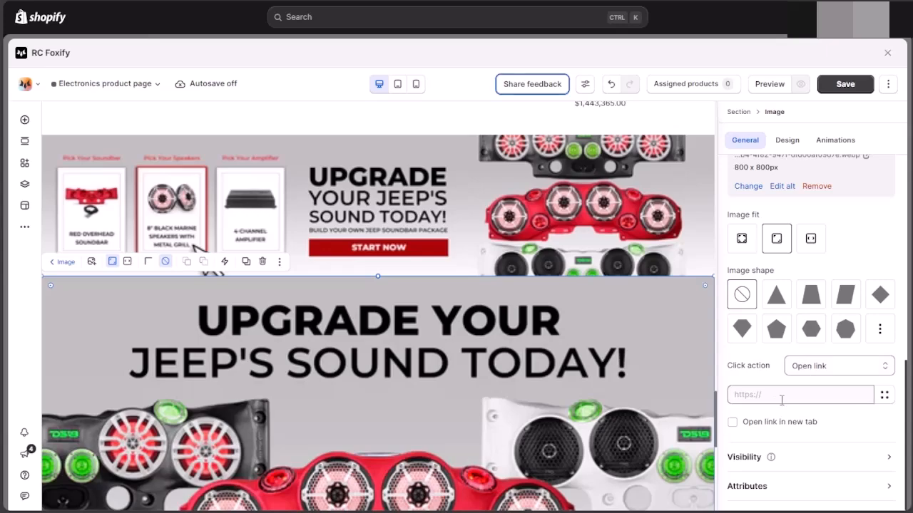
- Hide the square Jeep image on desktop
{"action": "left_click", "coordinate": [772, 460]}
{"action": "scroll", "coordinate": [832, 430], "scroll_direction": "down", "scroll_amount": 2}
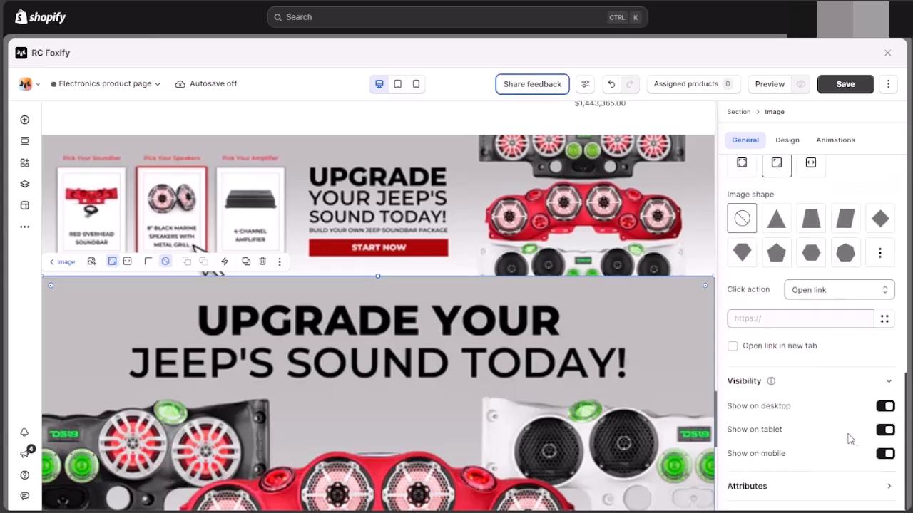
{"action": "left_click", "coordinate": [885, 406]}
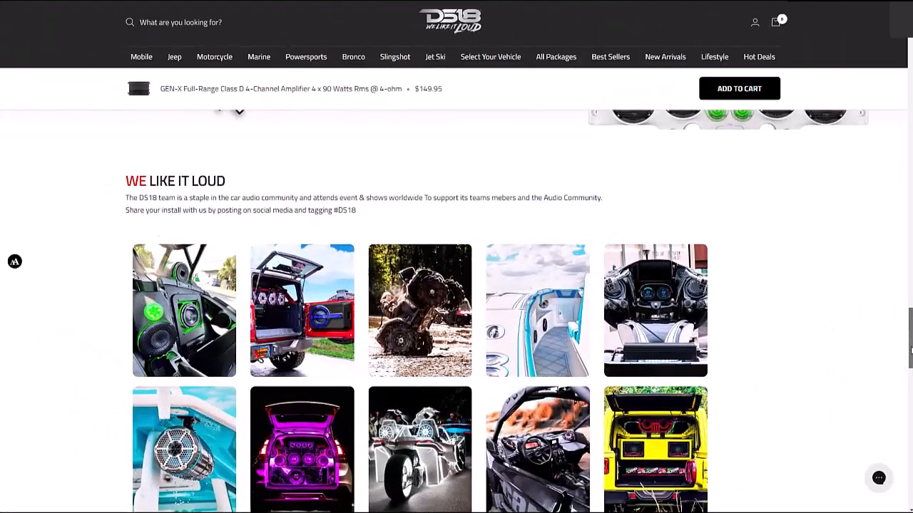
- Check DS18's WE LIKE IT LOUD gallery, and add a five-column grid to the empty stack under that section's text
{"action": "scroll", "coordinate": [911, 370], "scroll_direction": "down", "scroll_amount": 3}
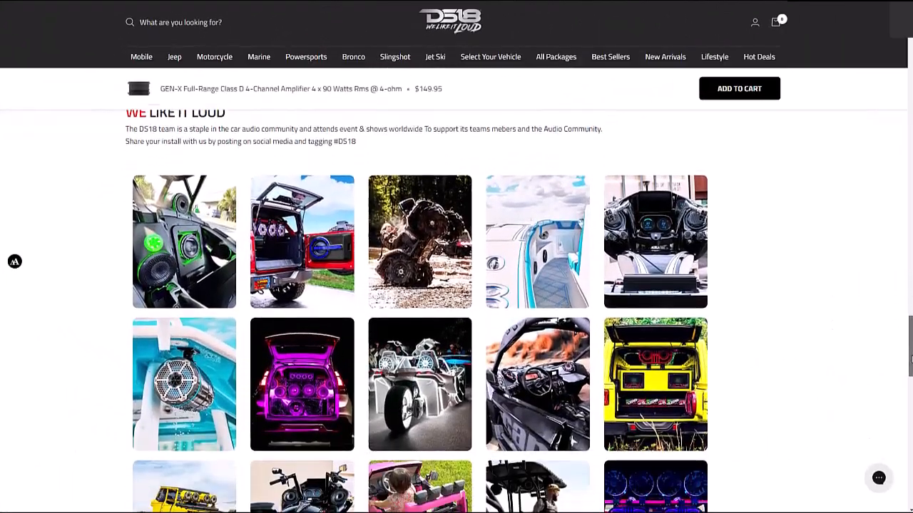
{"action": "left_click_drag", "start_coordinate": [910, 370], "coordinate": [910, 348]}
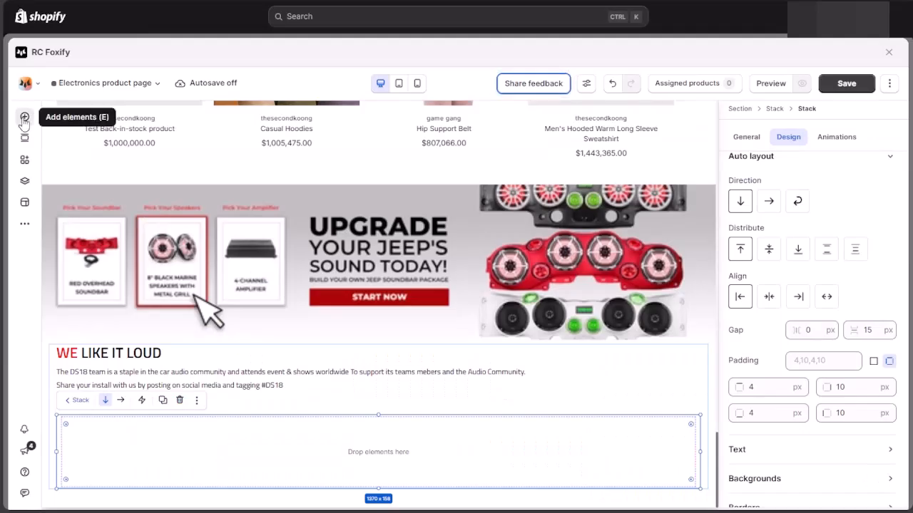
{"action": "left_click", "coordinate": [25, 116]}
{"action": "left_click", "coordinate": [84, 437]}
{"action": "left_click_drag", "start_coordinate": [231, 258], "coordinate": [281, 440]}
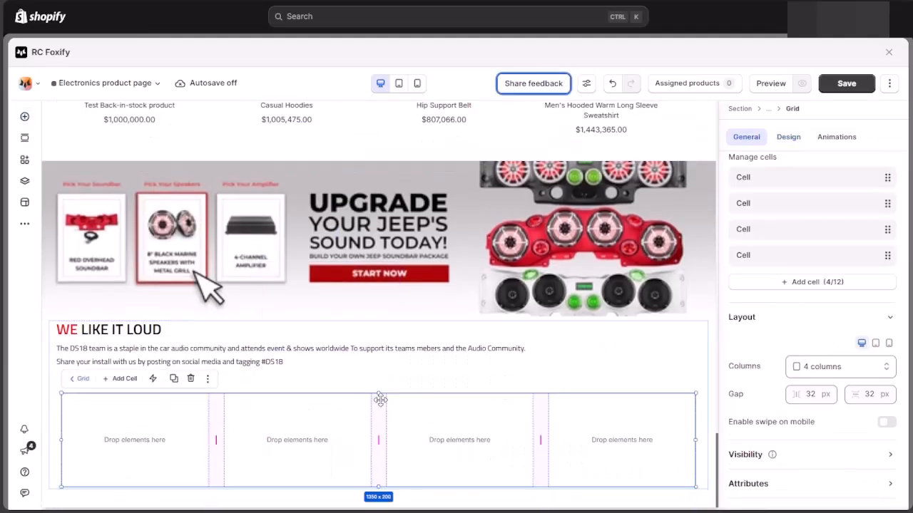
{"action": "left_click", "coordinate": [831, 376]}
{"action": "left_click", "coordinate": [837, 195]}
- Add cells to the grid until it holds ten, forming two rows of five
{"action": "left_click", "coordinate": [805, 282]}
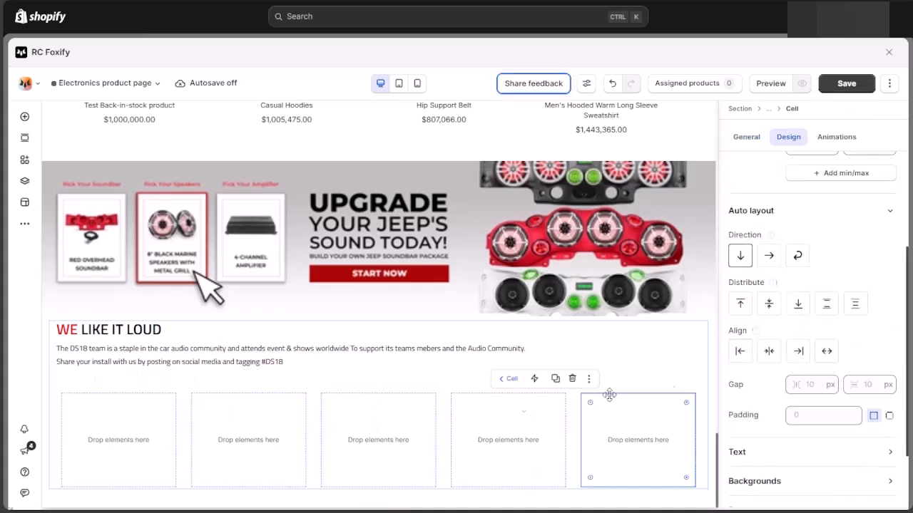
{"action": "left_click", "coordinate": [183, 411]}
{"action": "left_click", "coordinate": [842, 391]}
{"action": "left_click", "coordinate": [185, 419]}
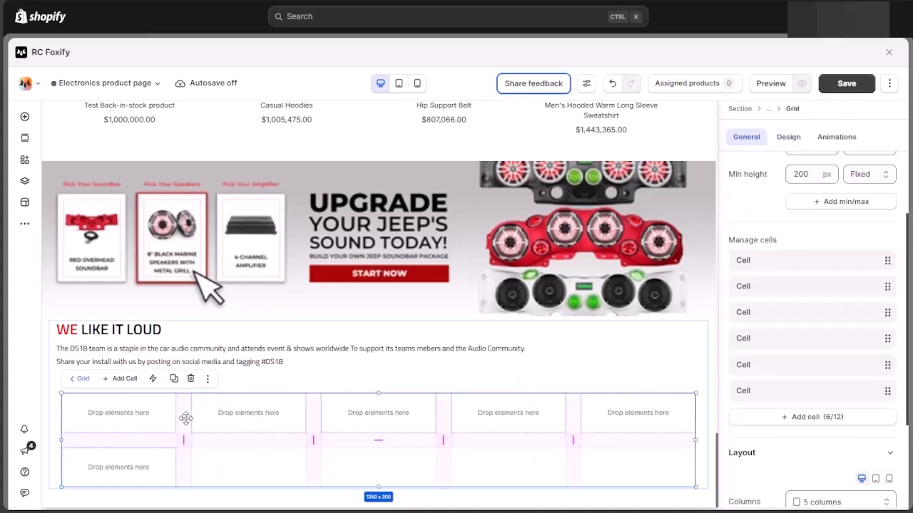
{"action": "left_click", "coordinate": [782, 424]}
{"action": "key", "text": "ctrl+d"}
{"action": "key", "text": "ctrl+d"}
{"action": "key", "text": "ctrl+d"}
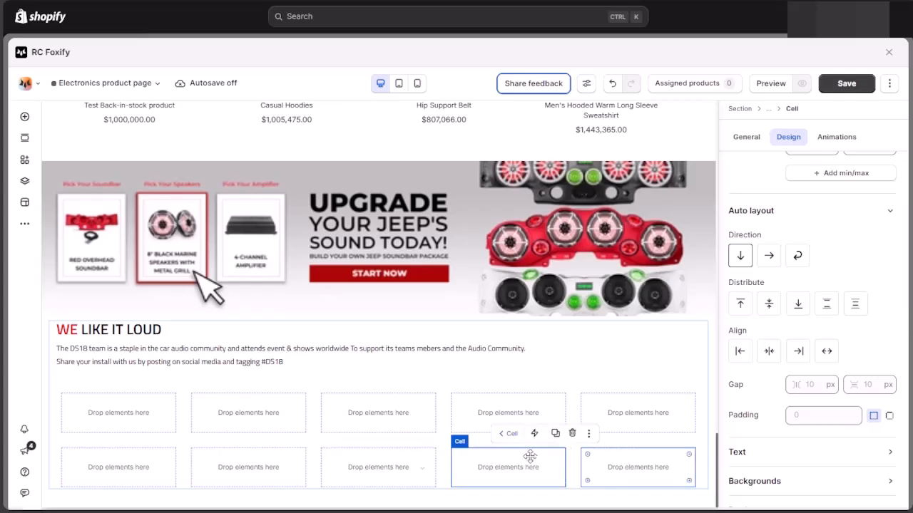
- Set the grid's width to 90% and remove its 200 px minimum height
{"action": "left_click", "coordinate": [322, 437]}
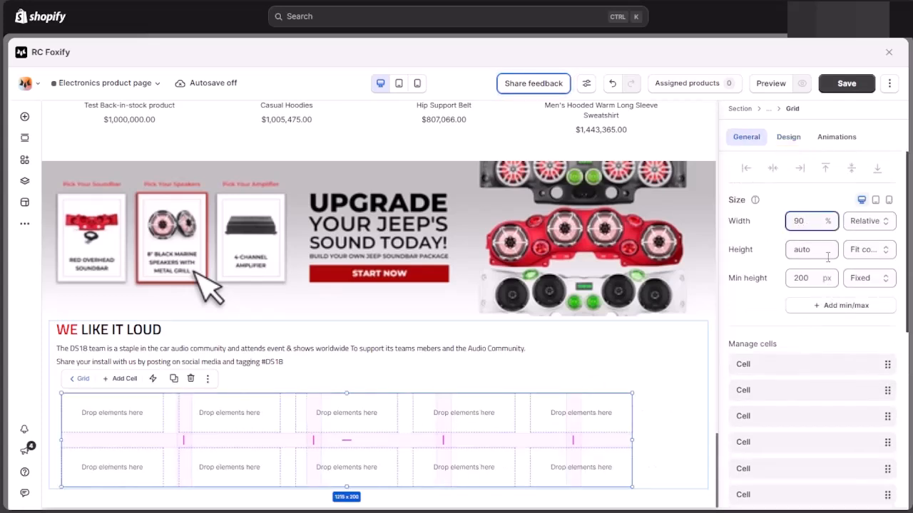
{"action": "scroll", "coordinate": [817, 242], "scroll_direction": "down", "scroll_amount": 2}
{"action": "key", "text": "BackSpace"}
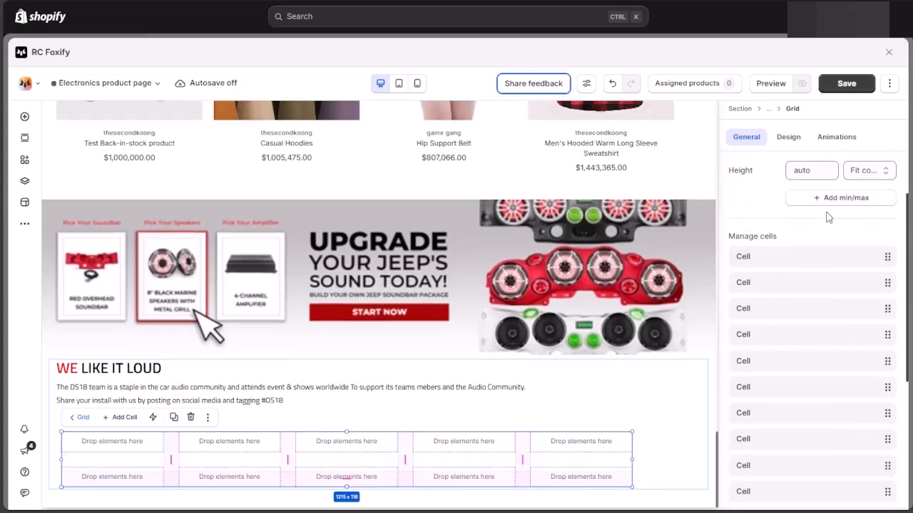
- Set the grid's column gap to 20 px and its row gap to 15 px
{"action": "scroll", "coordinate": [825, 214], "scroll_direction": "down", "scroll_amount": 5}
{"action": "left_click", "coordinate": [814, 393]}
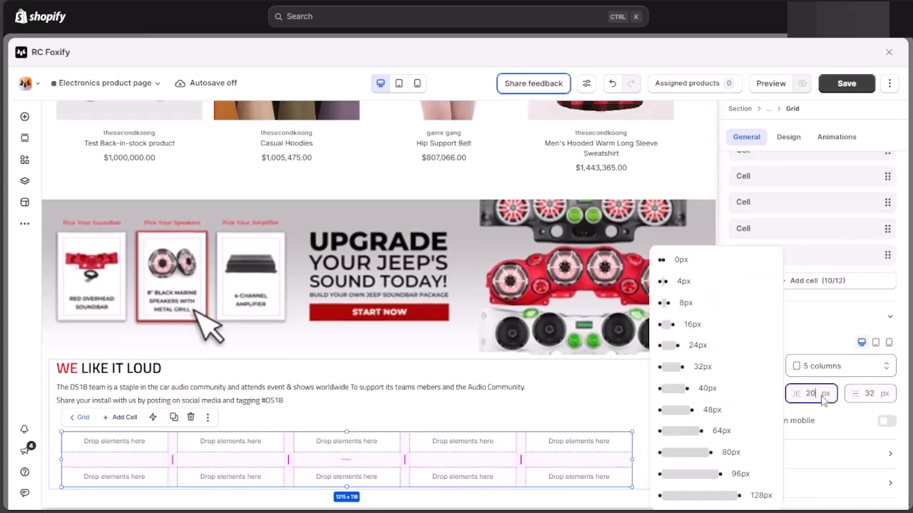
{"action": "left_click", "coordinate": [879, 396]}
{"action": "type", "text": "15"}
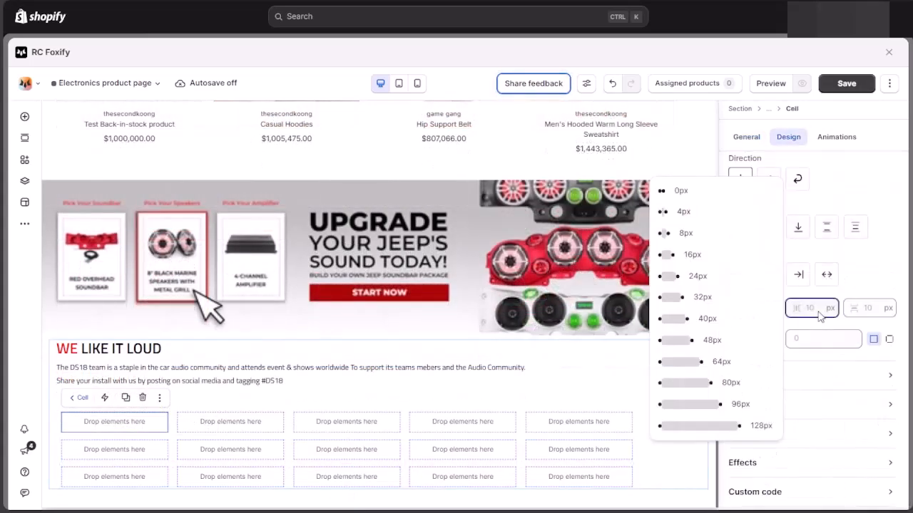
- Set the first grid cell's horizontal and vertical gaps to 0 px and its padding to 5
{"action": "left_click", "coordinate": [875, 307]}
{"action": "type", "text": "0"}
{"action": "left_click", "coordinate": [853, 336]}
{"action": "type", "text": "5"}
{"action": "left_click", "coordinate": [849, 326]}
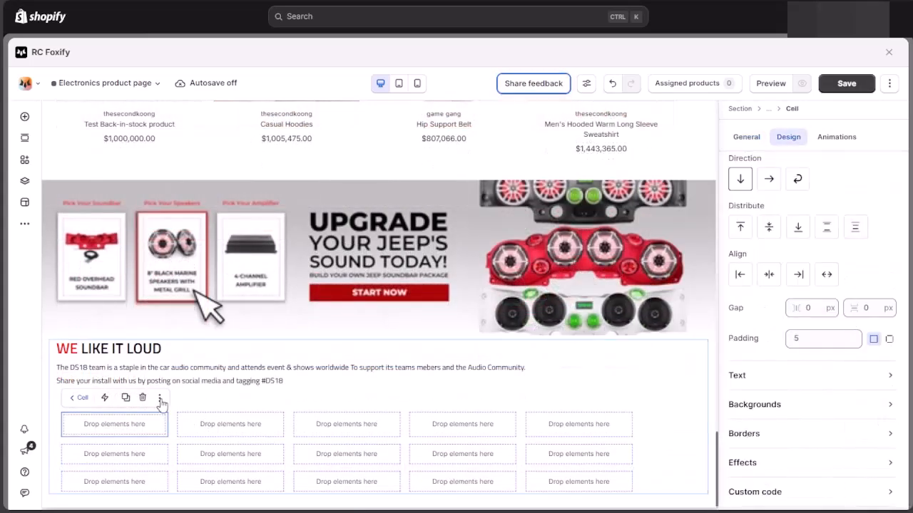
- Copy the first cell's style and paste it onto the other grid cells
{"action": "left_click", "coordinate": [161, 398]}
{"action": "left_click", "coordinate": [214, 240]}
{"action": "left_click", "coordinate": [230, 427]}
{"action": "left_click", "coordinate": [275, 398]}
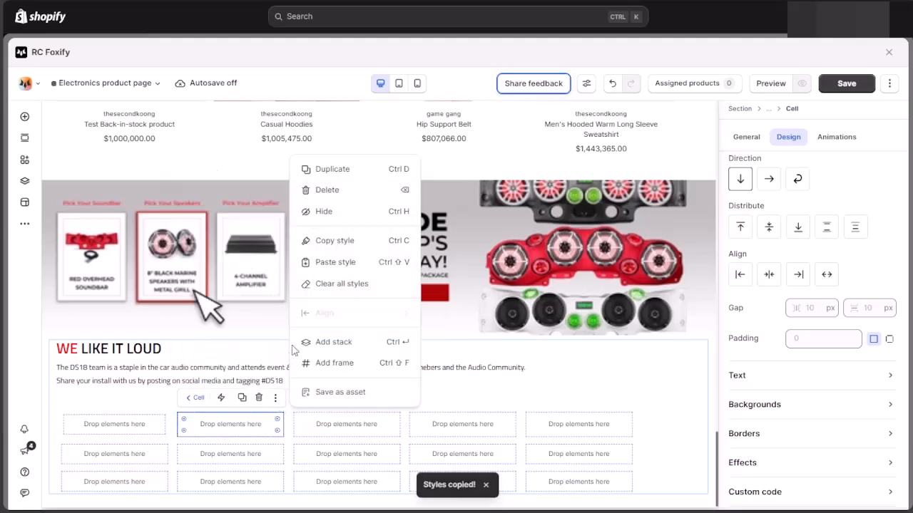
{"action": "left_click", "coordinate": [333, 264]}
{"action": "left_click", "coordinate": [385, 425]}
{"action": "left_click", "coordinate": [392, 399]}
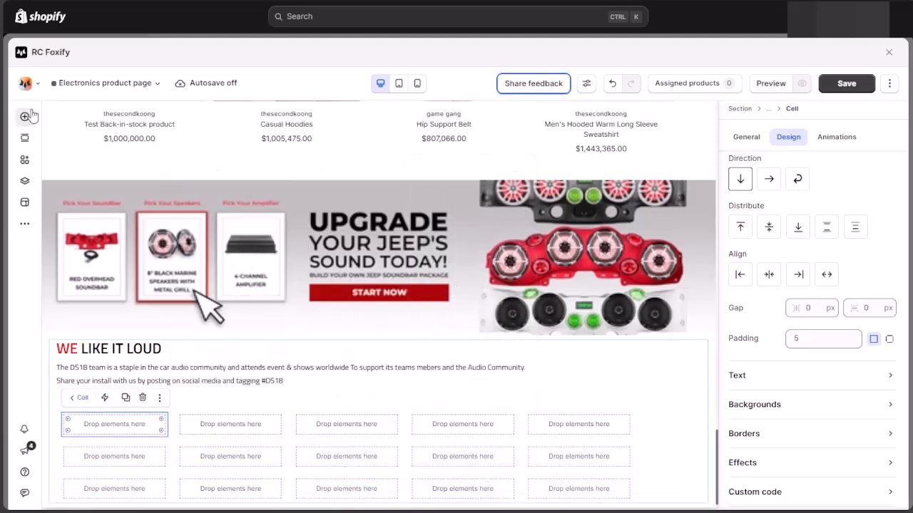
- Place an image element in the first grid cell and make it 100% wide and 100% high
{"action": "left_click", "coordinate": [26, 117]}
{"action": "left_click_drag", "start_coordinate": [202, 235], "coordinate": [132, 431]}
{"action": "scroll", "coordinate": [799, 211], "scroll_direction": "up", "scroll_amount": 3}
{"action": "left_click", "coordinate": [795, 221]}
{"action": "type", "text": "100%"}
{"action": "key", "text": "Return"}
{"action": "left_click", "coordinate": [808, 254]}
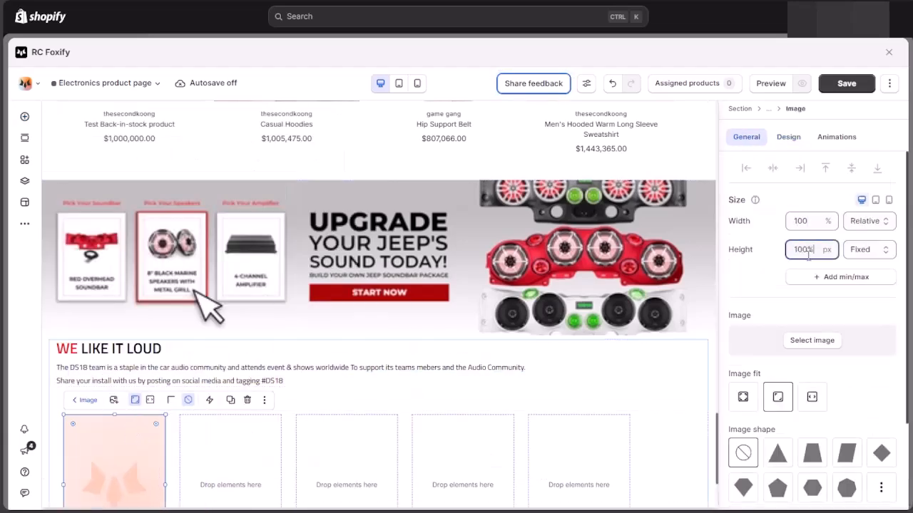
{"action": "type", "text": "100%"}
{"action": "key", "text": "Return"}
- Round the grid image's corners with a border radius of 10
{"action": "scroll", "coordinate": [831, 322], "scroll_direction": "down", "scroll_amount": 2}
{"action": "scroll", "coordinate": [870, 317], "scroll_direction": "down", "scroll_amount": 1}
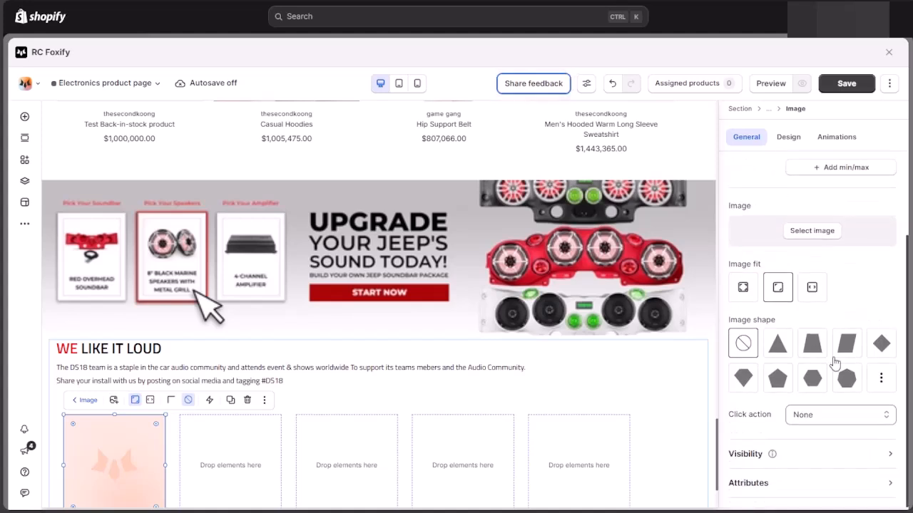
{"action": "left_click", "coordinate": [788, 137]}
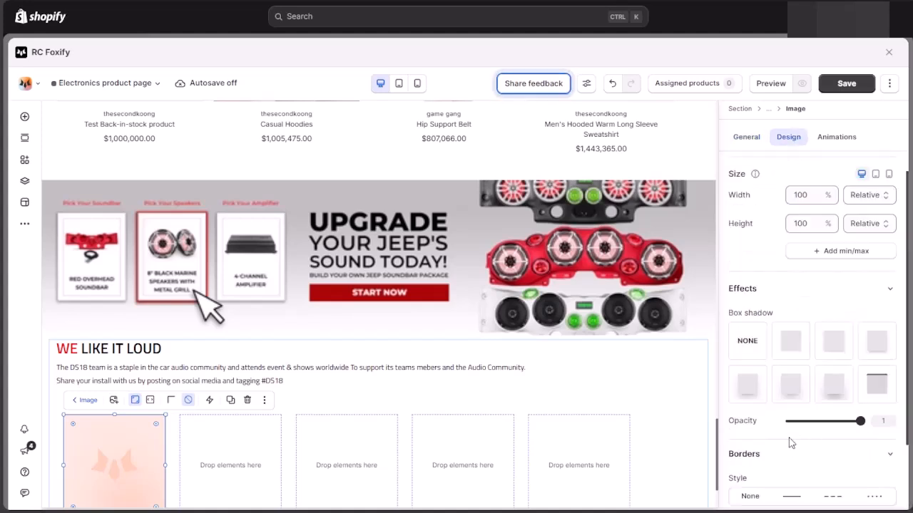
{"action": "scroll", "coordinate": [788, 444], "scroll_direction": "down", "scroll_amount": 2}
{"action": "left_click", "coordinate": [811, 449]}
{"action": "left_click", "coordinate": [840, 399]}
{"action": "scroll", "coordinate": [188, 412], "scroll_direction": "down", "scroll_amount": 2}
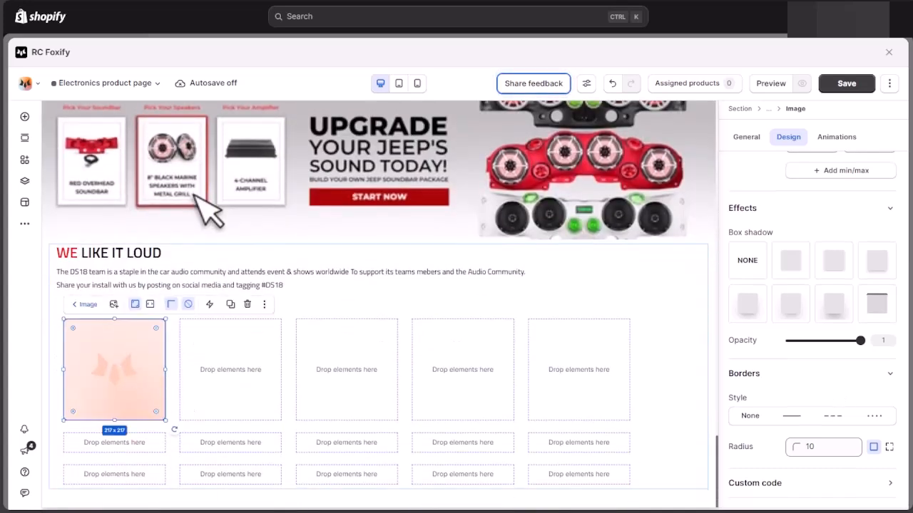
- Fill the three rows of five grid cells with the store's 622 x 800 LIFESTYLE images
{"action": "double_click", "coordinate": [112, 369]}
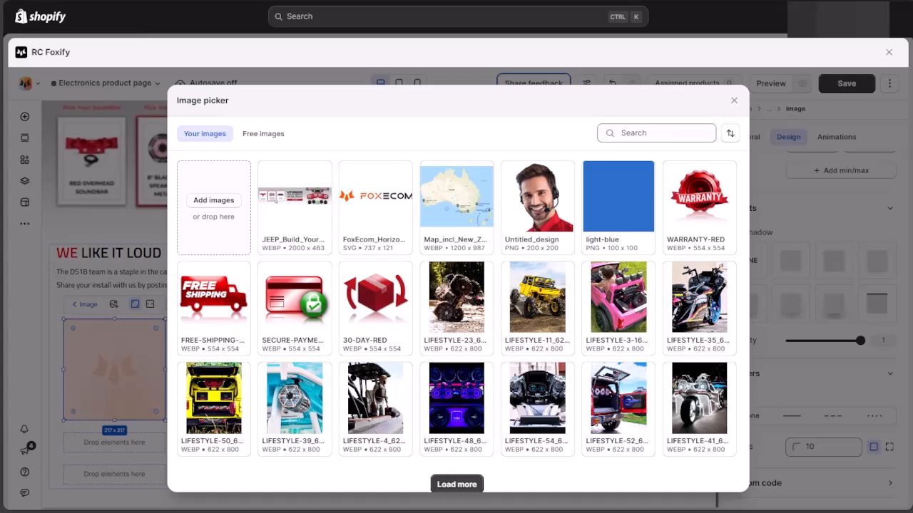
{"action": "scroll", "coordinate": [456, 368], "scroll_direction": "down", "scroll_amount": 3}
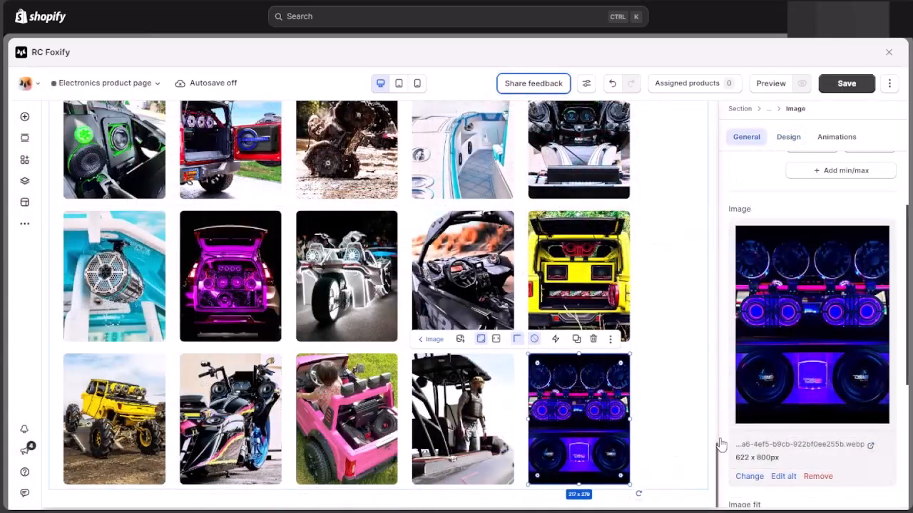
{"action": "left_click", "coordinate": [692, 430]}
{"action": "scroll", "coordinate": [688, 429], "scroll_direction": "up", "scroll_amount": 5}
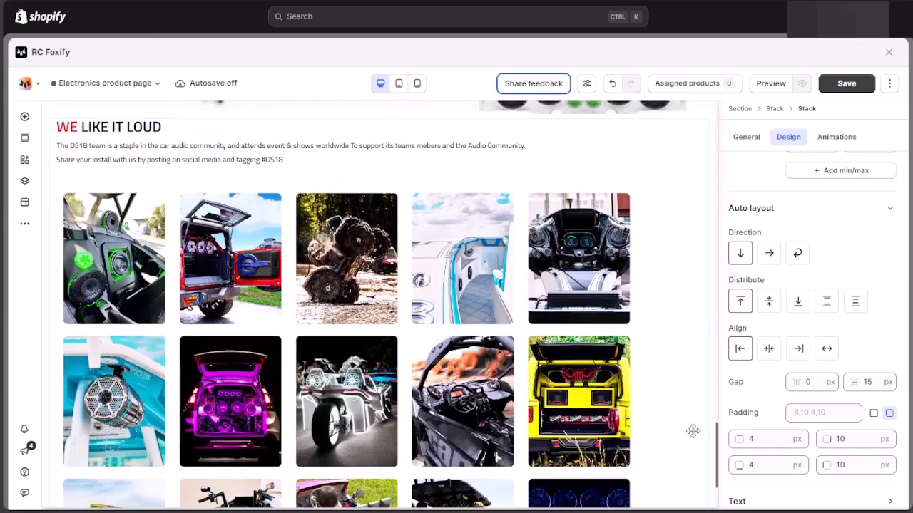
{"action": "scroll", "coordinate": [685, 428], "scroll_direction": "down", "scroll_amount": 4}
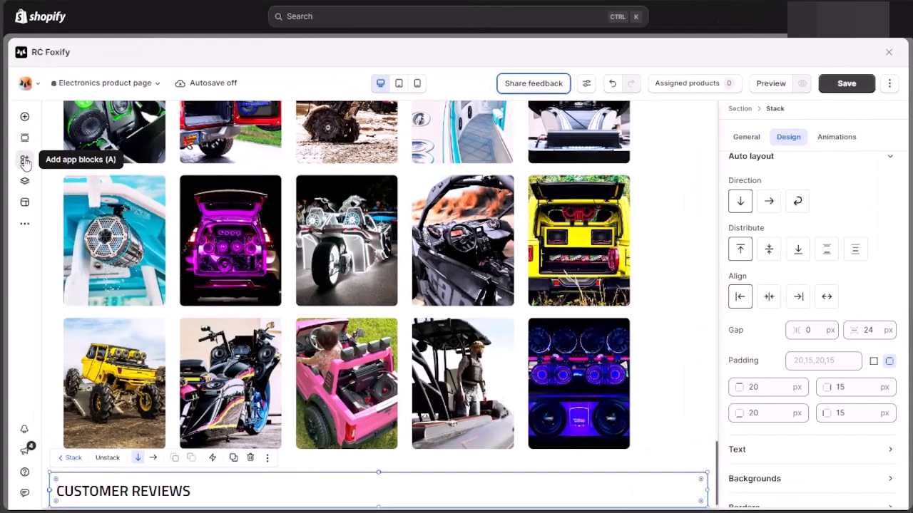
- Add the Judge.me Reviews widget under the CUSTOMER REVIEWS heading and change its width
{"action": "left_click", "coordinate": [24, 161]}
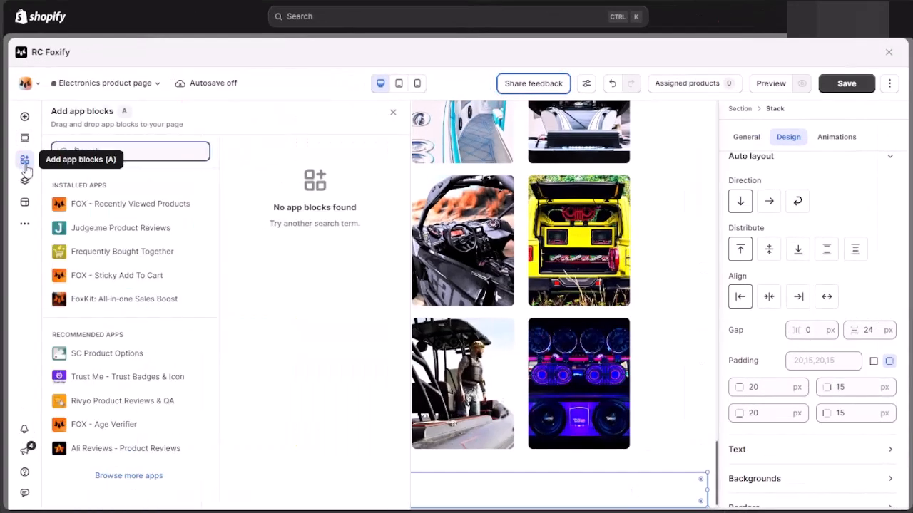
{"action": "left_click", "coordinate": [102, 230]}
{"action": "left_click_drag", "start_coordinate": [279, 193], "coordinate": [206, 495]}
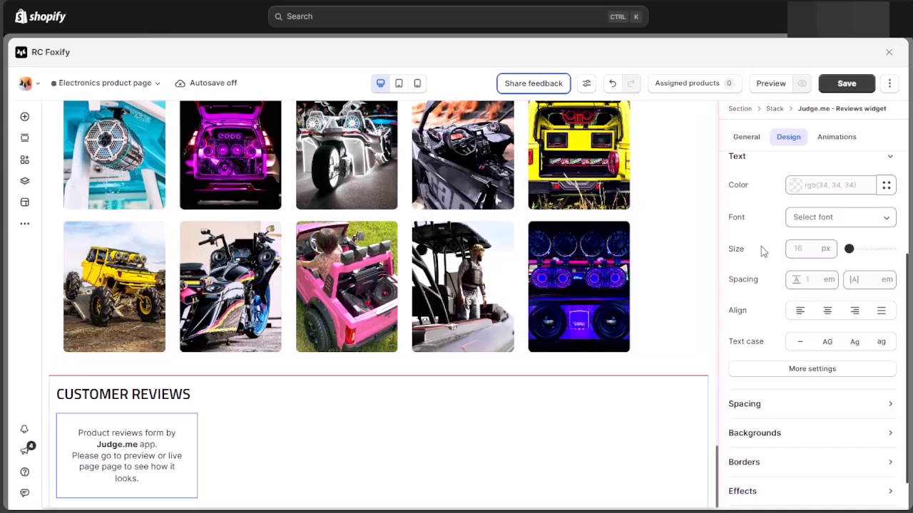
{"action": "scroll", "coordinate": [780, 255], "scroll_direction": "up", "scroll_amount": 2}
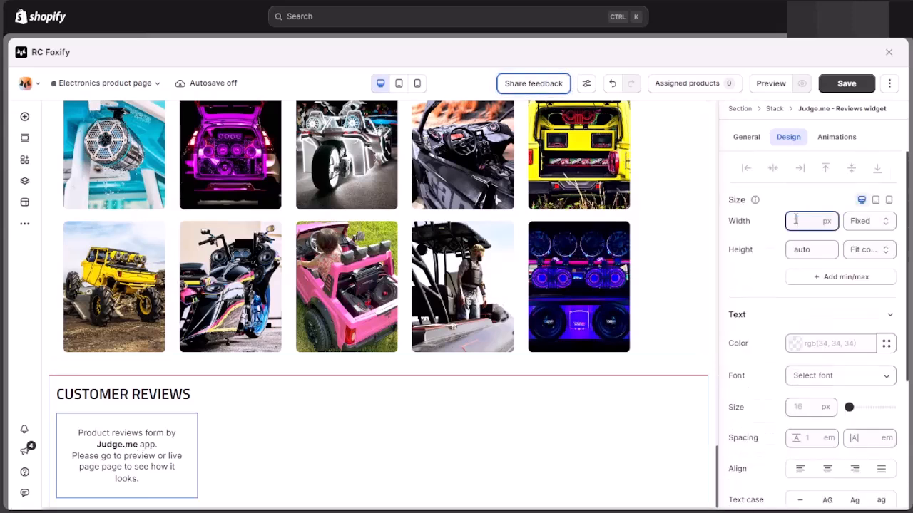
{"action": "key", "text": "Return"}
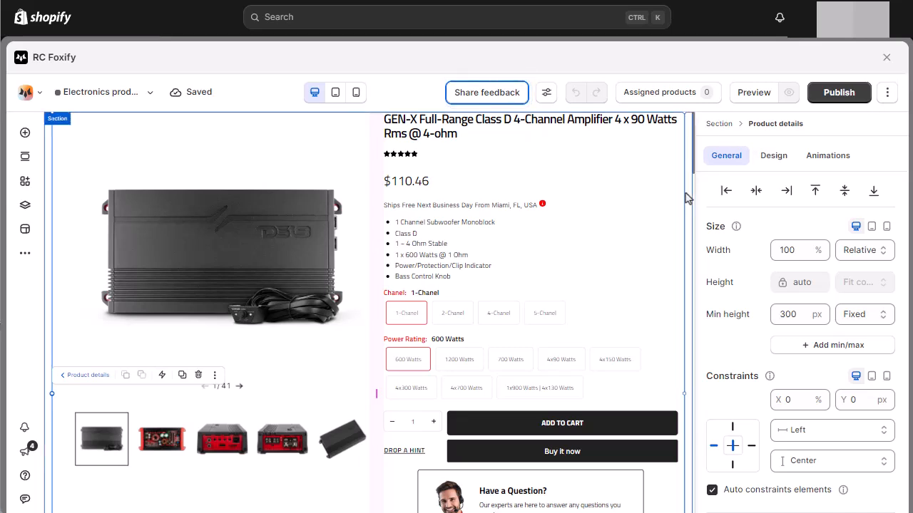
- Review the whole electronics product page, from the product details section to the customer reviews and back
{"action": "scroll", "coordinate": [684, 193], "scroll_direction": "down", "scroll_amount": 1}
{"action": "scroll", "coordinate": [685, 193], "scroll_direction": "down", "scroll_amount": 1}
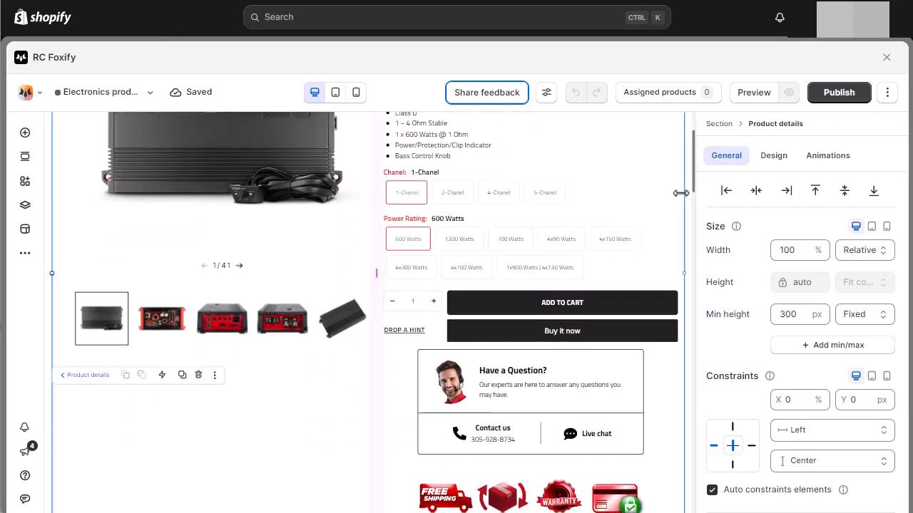
{"action": "scroll", "coordinate": [681, 193], "scroll_direction": "down", "scroll_amount": 5}
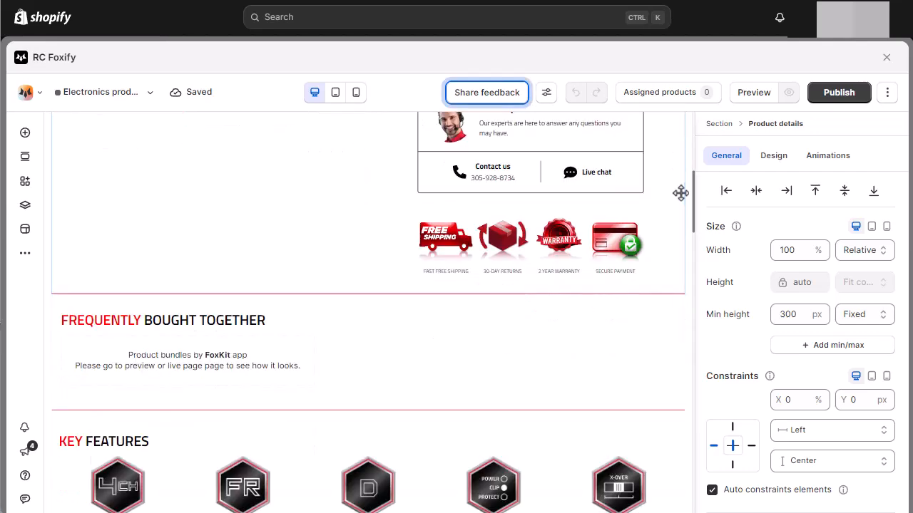
{"action": "scroll", "coordinate": [681, 192], "scroll_direction": "down", "scroll_amount": 7}
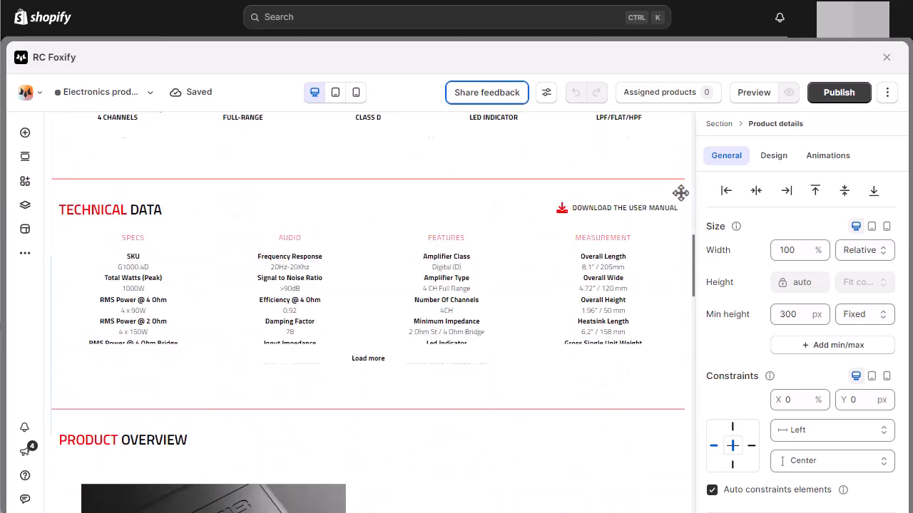
{"action": "scroll", "coordinate": [681, 193], "scroll_direction": "down", "scroll_amount": 10}
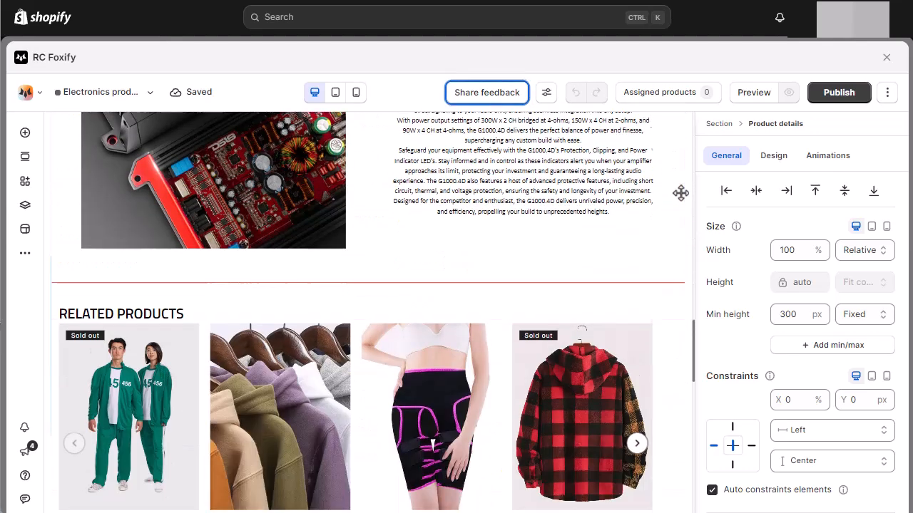
{"action": "scroll", "coordinate": [681, 193], "scroll_direction": "down", "scroll_amount": 8}
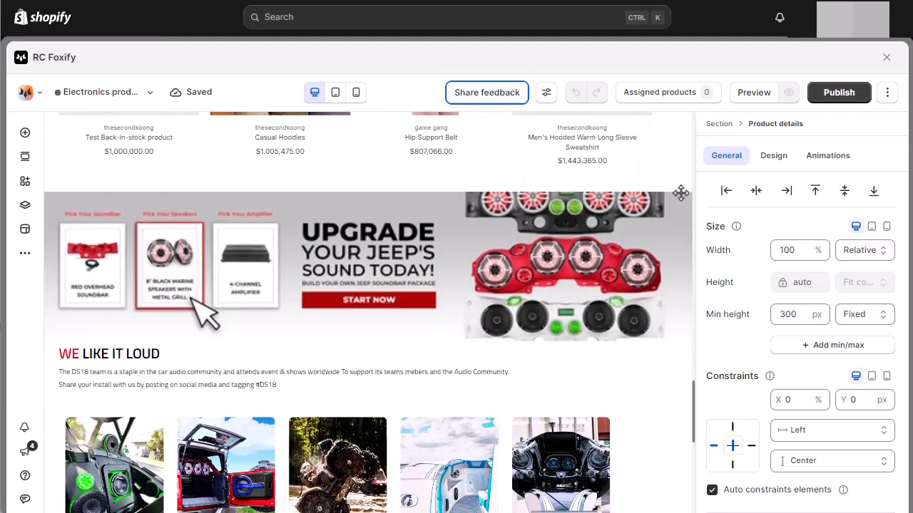
{"action": "scroll", "coordinate": [680, 193], "scroll_direction": "down", "scroll_amount": 10}
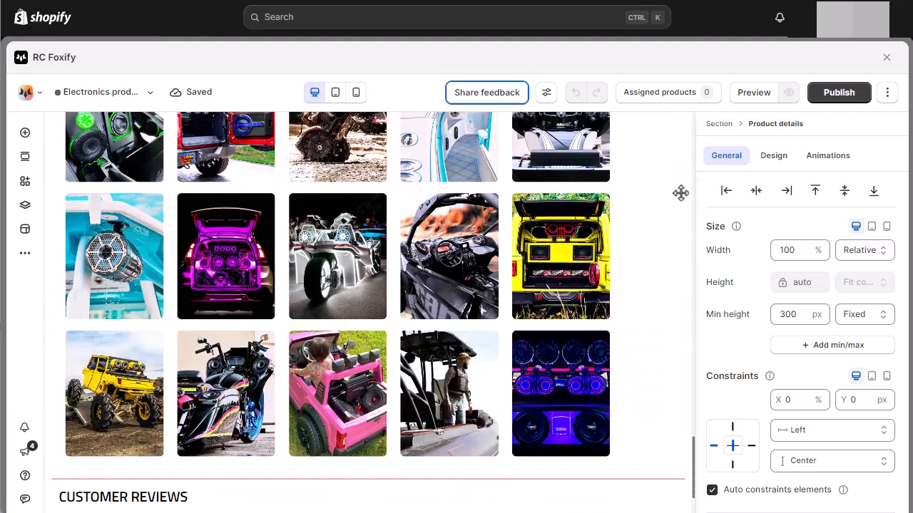
{"action": "scroll", "coordinate": [680, 193], "scroll_direction": "down", "scroll_amount": 2}
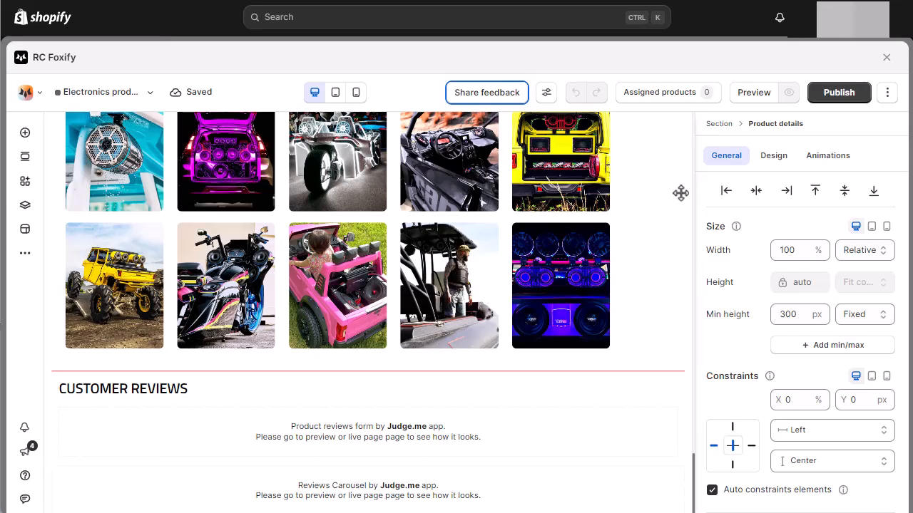
{"action": "scroll", "coordinate": [680, 192], "scroll_direction": "up", "scroll_amount": 10}
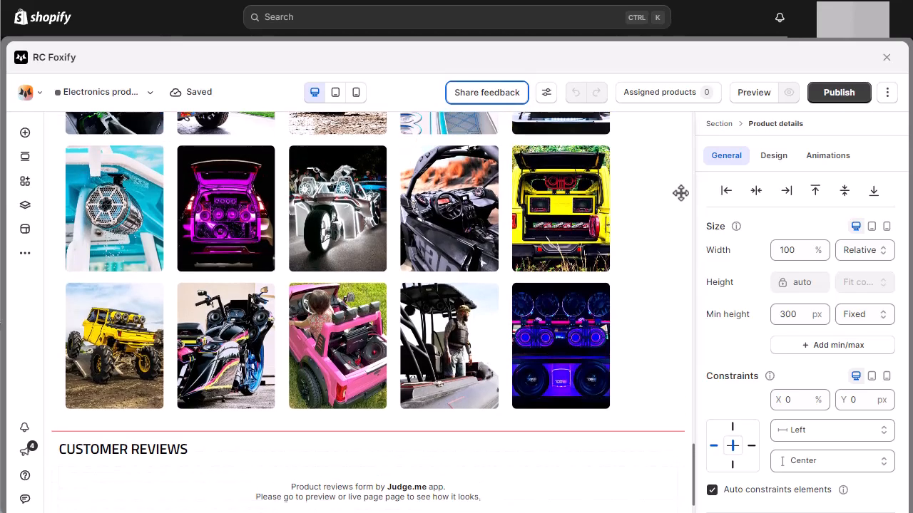
{"action": "scroll", "coordinate": [680, 192], "scroll_direction": "up", "scroll_amount": 10}
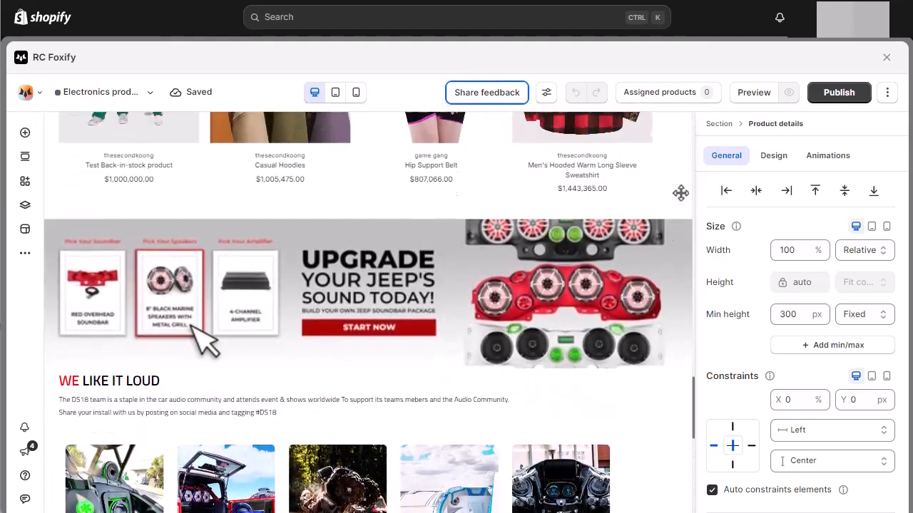
{"action": "scroll", "coordinate": [680, 192], "scroll_direction": "up", "scroll_amount": 10}
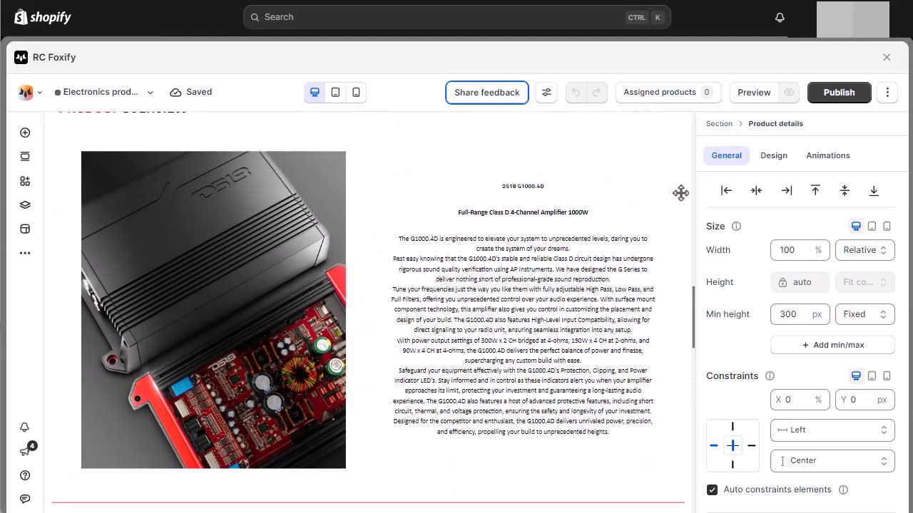
{"action": "scroll", "coordinate": [680, 192], "scroll_direction": "up", "scroll_amount": 10}
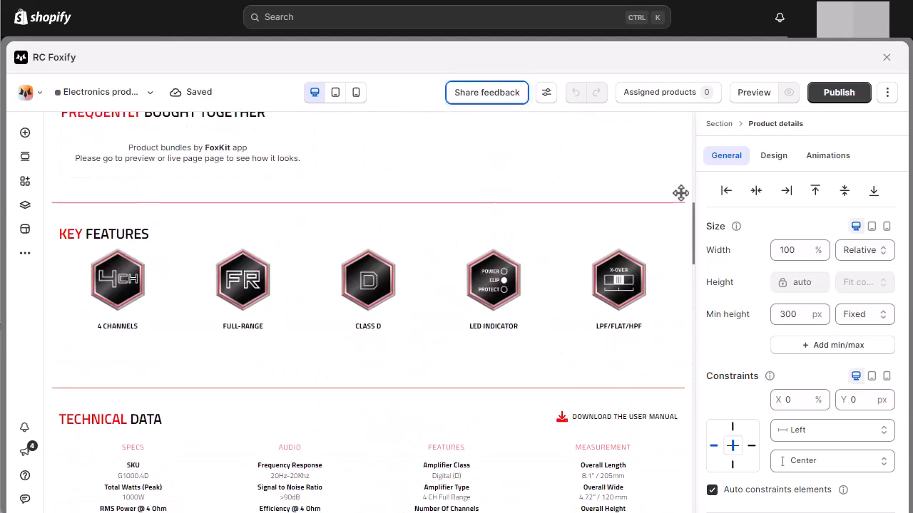
{"action": "scroll", "coordinate": [680, 192], "scroll_direction": "up", "scroll_amount": 5}
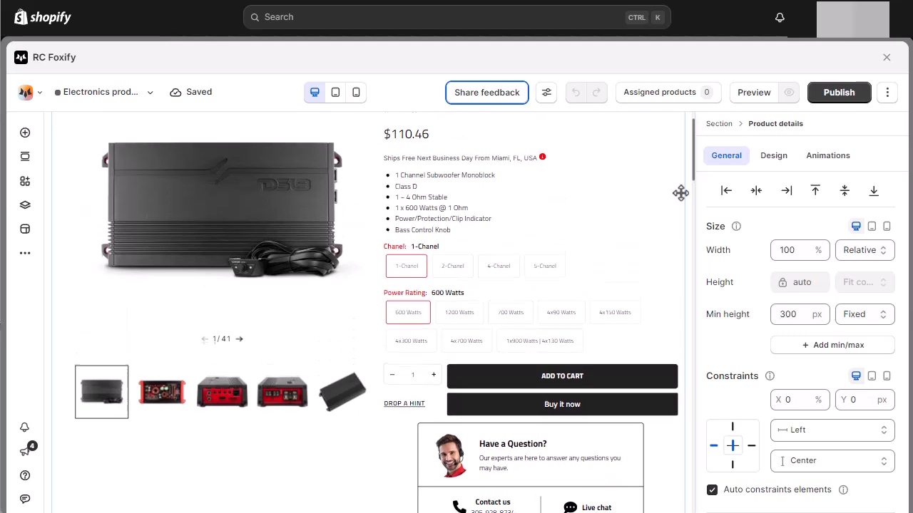